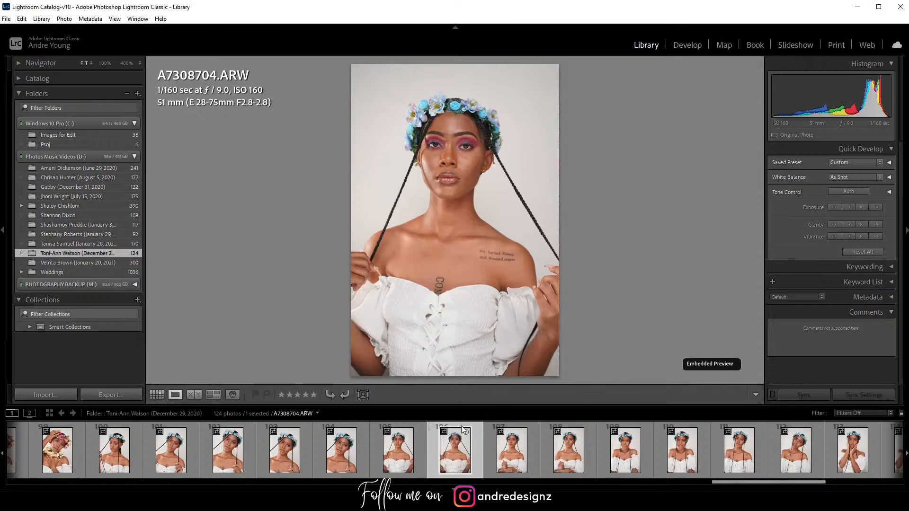
# Step: Open A7308704.ARW from Lightroom in Adobe Photoshop 2021 and duplicate its Background layer
pyautogui.rightClick(453, 449)
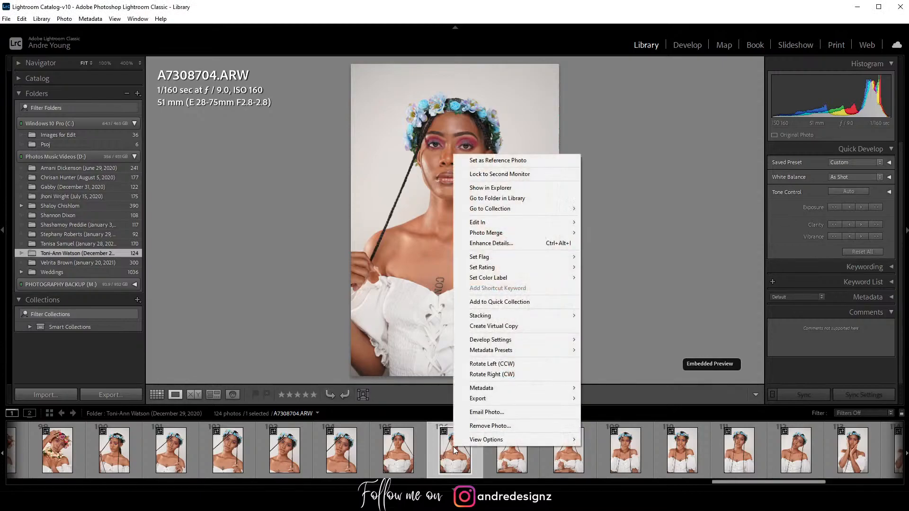
pyautogui.moveTo(535, 224)
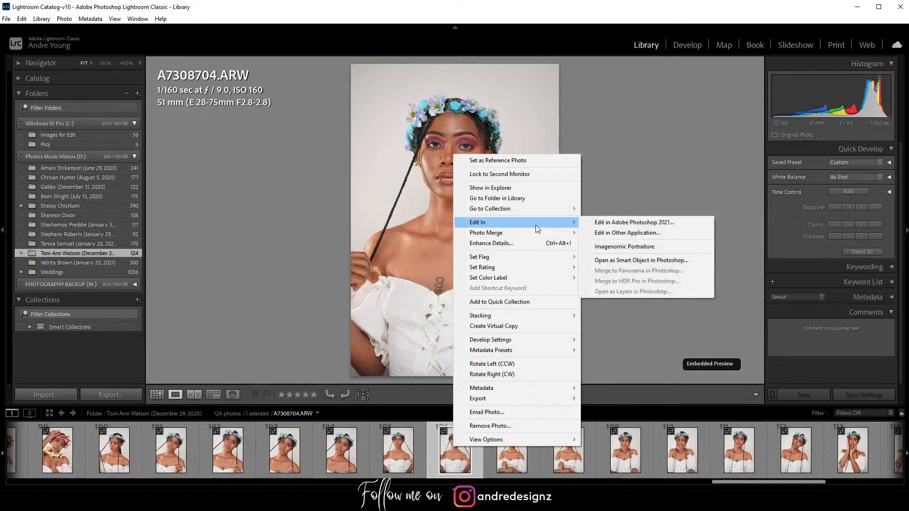
pyautogui.click(611, 224)
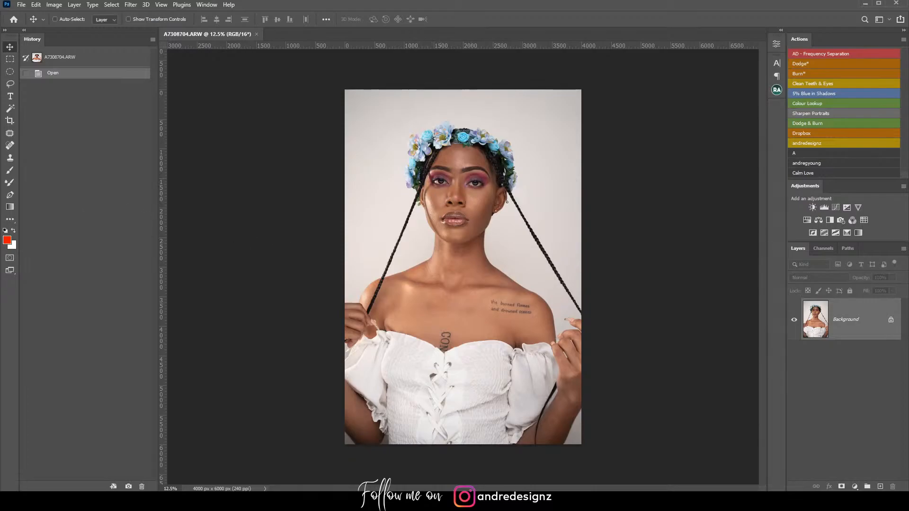
pyautogui.moveTo(873, 328); pyautogui.dragTo(880, 487)
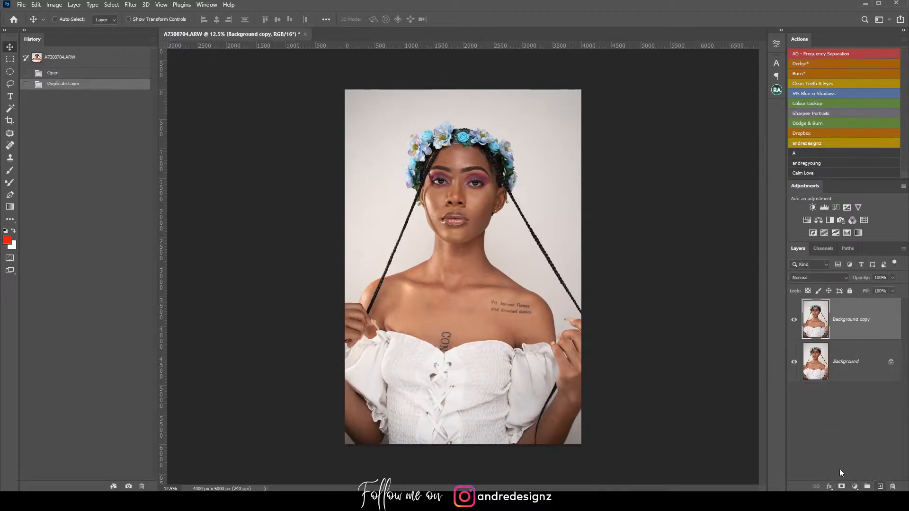
# Step: Heal a first blemish on the model's forehead with the Patch tool on the Background copy layer
pyautogui.scroll(4, 417, 251)
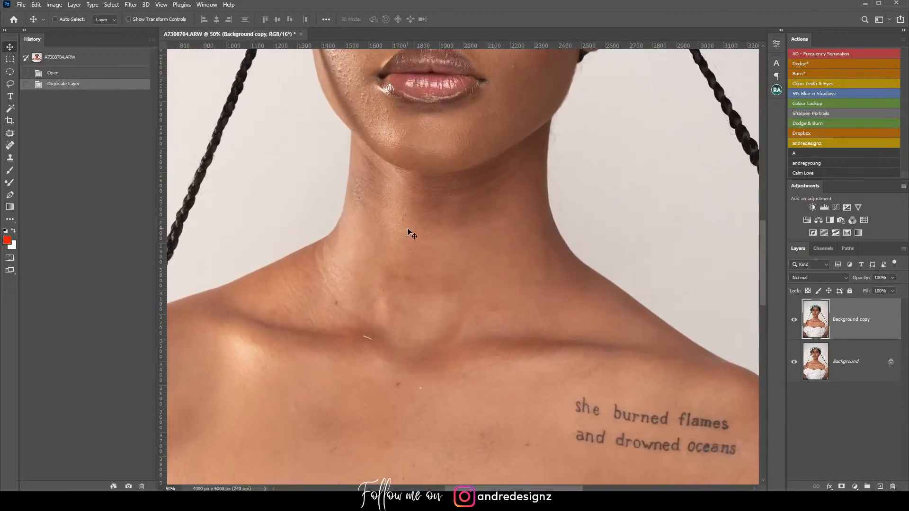
pyautogui.moveTo(464, 115); pyautogui.dragTo(524, 454)
pyautogui.moveTo(529, 277); pyautogui.dragTo(525, 261)
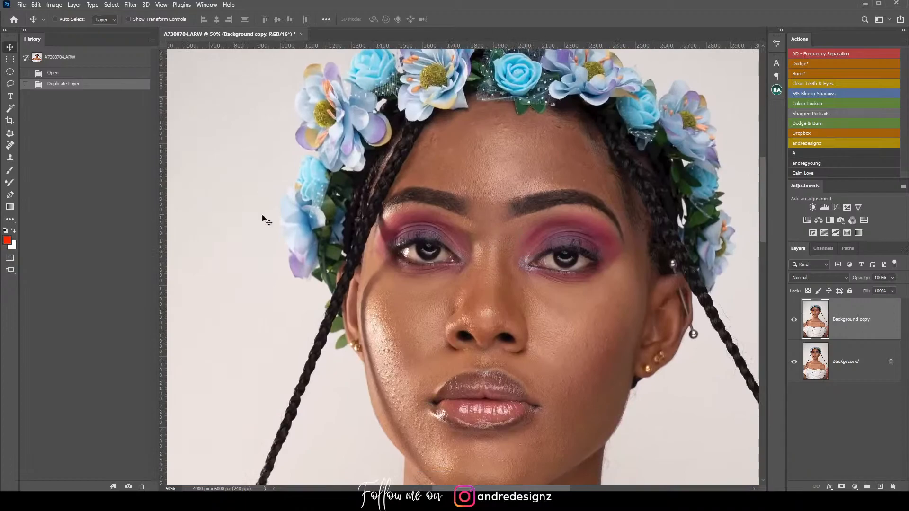
pyautogui.click(10, 133)
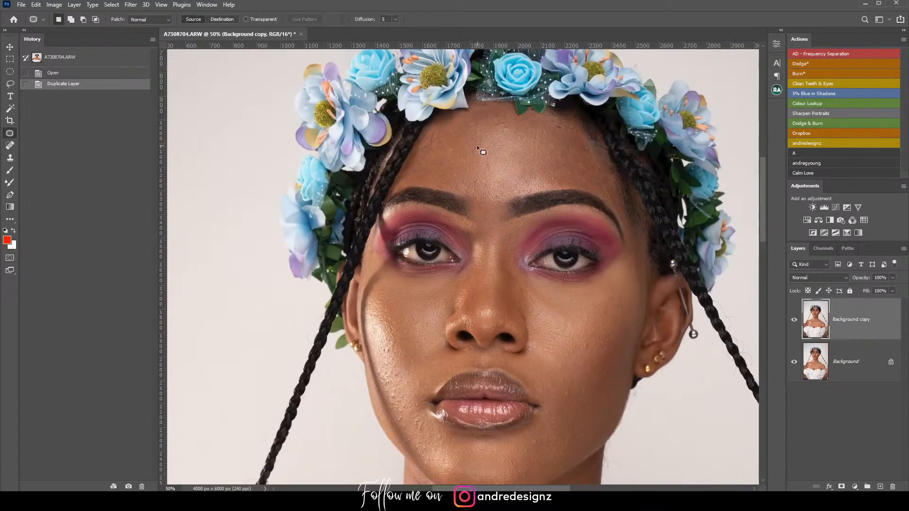
pyautogui.hotkey('ctrl', '+')
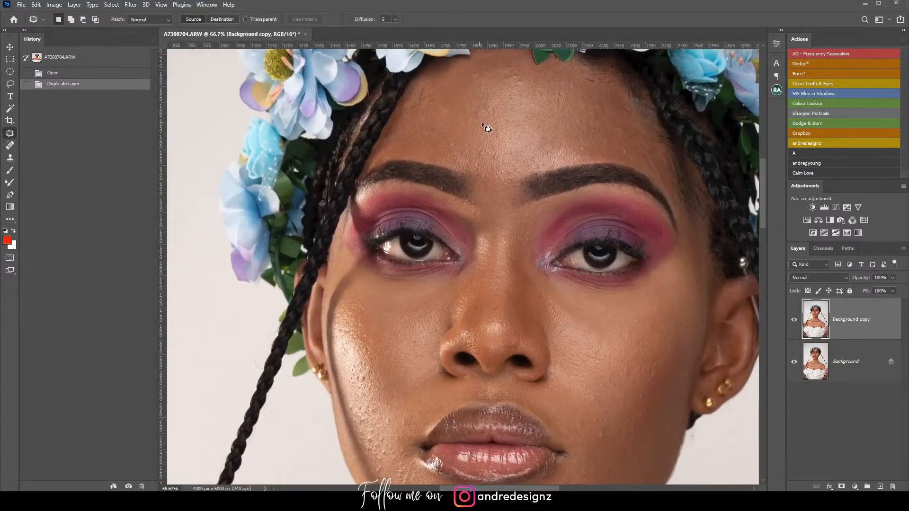
pyautogui.moveTo(522, 108); pyautogui.dragTo(514, 232)
pyautogui.moveTo(588, 202)
pyautogui.mouseDown()
pyautogui.moveTo(582, 198)
pyautogui.moveTo(589, 215)
pyautogui.mouseUp()
pyautogui.hotkey('ctrl', 'd')
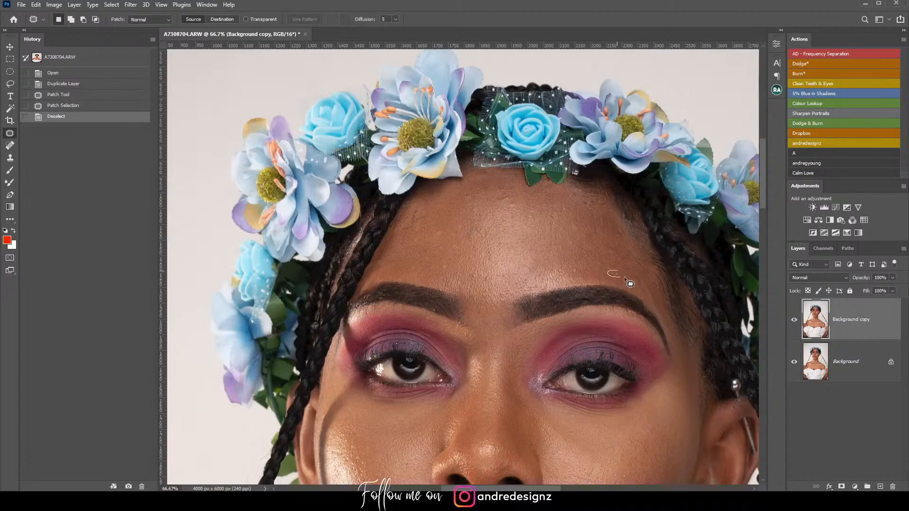
# Step: Patch the blemishes above the model's left eyebrow and up that side of the forehead
pyautogui.moveTo(623, 278); pyautogui.dragTo(619, 276)
pyautogui.moveTo(619, 276); pyautogui.dragTo(635, 279)
pyautogui.hotkey('ctrl', 'd')
pyautogui.moveTo(574, 266)
pyautogui.mouseDown()
pyautogui.moveTo(587, 274)
pyautogui.moveTo(590, 267)
pyautogui.mouseUp()
pyautogui.moveTo(574, 228); pyautogui.dragTo(584, 235)
pyautogui.moveTo(582, 233)
pyautogui.mouseDown()
pyautogui.moveTo(576, 240)
pyautogui.moveTo(584, 248)
pyautogui.mouseUp()
pyautogui.moveTo(580, 246); pyautogui.dragTo(584, 248)
pyautogui.moveTo(561, 207); pyautogui.dragTo(566, 217)
pyautogui.hotkey('ctrl', 'd')
# Step: Patch the spots along the hairline, at its centre and beside the braid on the model's right side
pyautogui.moveTo(506, 202); pyautogui.dragTo(514, 208)
pyautogui.moveTo(515, 208)
pyautogui.mouseDown()
pyautogui.moveTo(530, 208)
pyautogui.moveTo(517, 198)
pyautogui.mouseUp()
pyautogui.hotkey('ctrl', 'd')
pyautogui.moveTo(515, 198); pyautogui.dragTo(522, 197)
pyautogui.hotkey('ctrl', 'd')
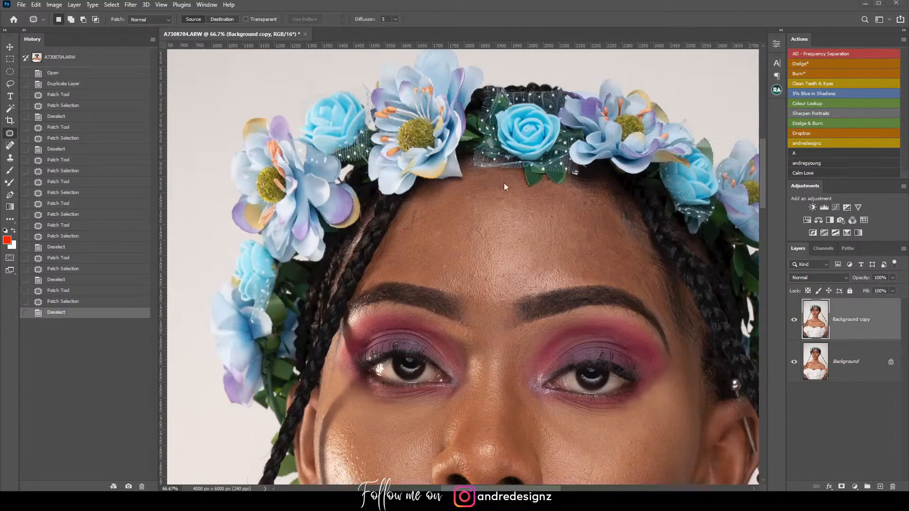
pyautogui.moveTo(414, 207)
pyautogui.mouseDown()
pyautogui.moveTo(425, 229)
pyautogui.moveTo(439, 222)
pyautogui.mouseUp()
pyautogui.hotkey('ctrl', 'd')
# Step: Patch the small blemishes at the centre of the lower forehead, just above the gap between the eyebrows
pyautogui.moveTo(494, 271)
pyautogui.mouseDown()
pyautogui.moveTo(502, 282)
pyautogui.moveTo(496, 272)
pyautogui.mouseUp()
pyautogui.hotkey('ctrl', 'd')
pyautogui.moveTo(496, 277); pyautogui.dragTo(482, 270)
pyautogui.moveTo(480, 275)
pyautogui.mouseDown()
pyautogui.moveTo(502, 260)
pyautogui.moveTo(494, 250)
pyautogui.mouseUp()
pyautogui.hotkey('ctrl', 'd')
pyautogui.moveTo(489, 270); pyautogui.dragTo(487, 290)
pyautogui.hotkey('ctrl', 'd')
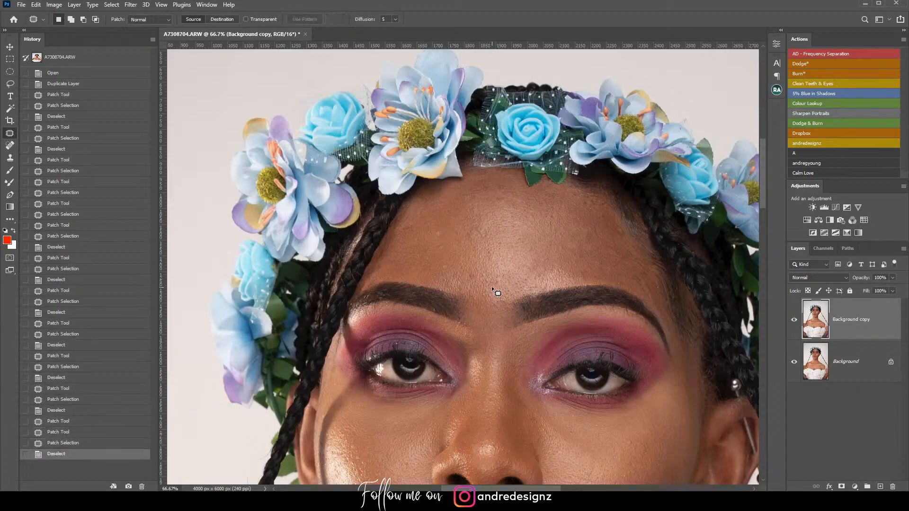
# Step: Patch the blemishes on the forehead above the inner part of the model's right eyebrow
pyautogui.moveTo(443, 257)
pyautogui.mouseDown()
pyautogui.moveTo(458, 269)
pyautogui.moveTo(445, 259)
pyautogui.mouseUp()
pyautogui.moveTo(450, 265)
pyautogui.mouseDown()
pyautogui.moveTo(461, 262)
pyautogui.moveTo(447, 242)
pyautogui.moveTo(481, 237)
pyautogui.moveTo(476, 228)
pyautogui.moveTo(489, 262)
pyautogui.moveTo(479, 277)
pyautogui.moveTo(488, 270)
pyautogui.mouseUp()
pyautogui.hotkey('ctrl', 'd')
pyautogui.hotkey('ctrl', 'd')
pyautogui.hotkey('ctrl', 'd')
pyautogui.hotkey('ctrl', 'd')
pyautogui.hotkey('ctrl', 'd')
# Step: Patch the remaining spots on the model's right forehead and toward its middle
pyautogui.moveTo(479, 311)
pyautogui.mouseDown()
pyautogui.moveTo(559, 248)
pyautogui.moveTo(528, 209)
pyautogui.moveTo(560, 236)
pyautogui.mouseUp()
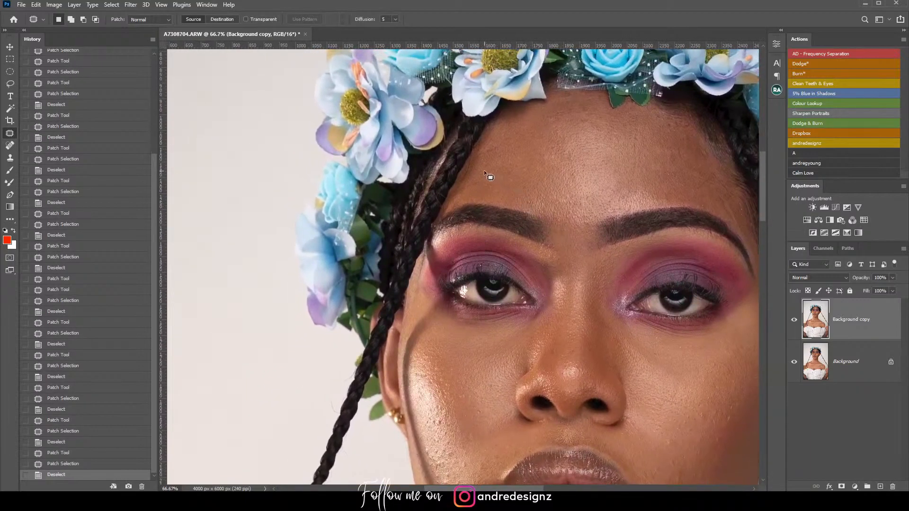
pyautogui.moveTo(526, 172)
pyautogui.mouseDown()
pyautogui.moveTo(521, 180)
pyautogui.moveTo(526, 174)
pyautogui.mouseUp()
pyautogui.moveTo(527, 177)
pyautogui.mouseDown()
pyautogui.moveTo(530, 189)
pyautogui.moveTo(510, 180)
pyautogui.moveTo(519, 179)
pyautogui.mouseUp()
pyautogui.hotkey('ctrl', 'd')
pyautogui.hotkey('ctrl', 'd')
pyautogui.moveTo(585, 174); pyautogui.dragTo(564, 147)
pyautogui.moveTo(569, 151); pyautogui.dragTo(564, 166)
pyautogui.hotkey('ctrl', 'd')
# Step: Patch a blemish on the model's left cheek beside the corner of the mouth
pyautogui.moveTo(607, 248); pyautogui.dragTo(504, 80)
pyautogui.moveTo(479, 317); pyautogui.dragTo(520, 225)
pyautogui.moveTo(618, 222)
pyautogui.mouseDown()
pyautogui.moveTo(547, 223)
pyautogui.moveTo(586, 206)
pyautogui.mouseUp()
pyautogui.hotkey('ctrl', 'd')
pyautogui.moveTo(539, 227); pyautogui.dragTo(578, 204)
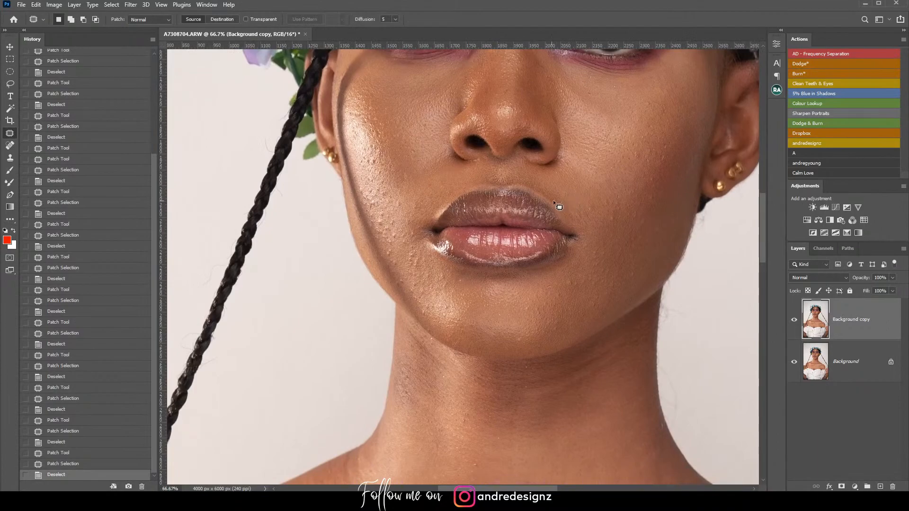
# Step: Patch the bumps in the middle of the model's left cheek, between the nose and the earlobe
pyautogui.hotkey('ctrl', '+')
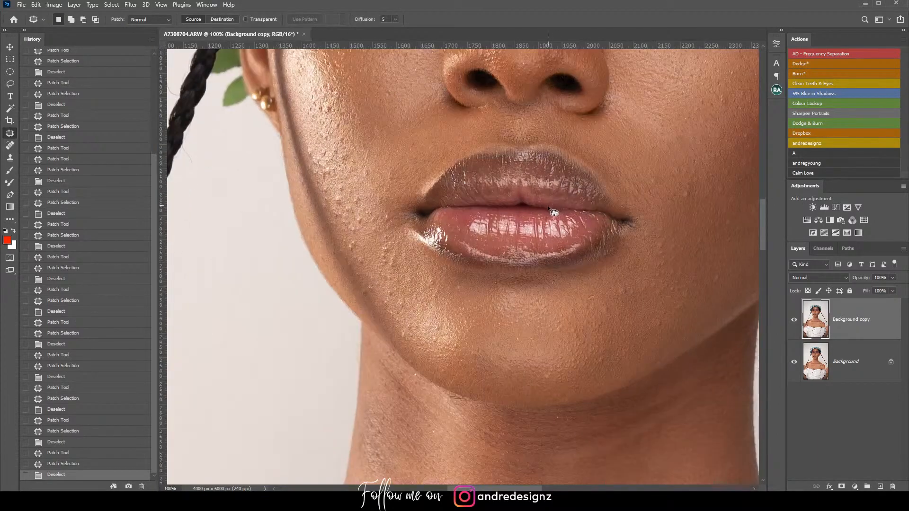
pyautogui.moveTo(544, 137); pyautogui.dragTo(498, 297)
pyautogui.moveTo(638, 302); pyautogui.dragTo(441, 288)
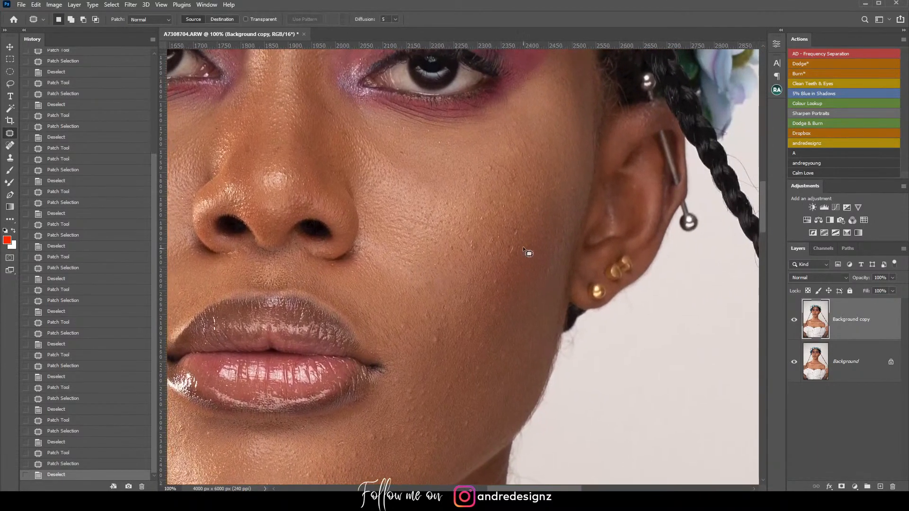
pyautogui.moveTo(506, 253); pyautogui.dragTo(516, 241)
pyautogui.moveTo(512, 248); pyautogui.dragTo(517, 264)
pyautogui.hotkey('ctrl', 'd')
pyautogui.moveTo(514, 224)
pyautogui.mouseDown()
pyautogui.moveTo(522, 230)
pyautogui.moveTo(486, 248)
pyautogui.mouseUp()
pyautogui.hotkey('ctrl', 'd')
pyautogui.moveTo(479, 246); pyautogui.dragTo(487, 264)
pyautogui.hotkey('ctrl', 'd')
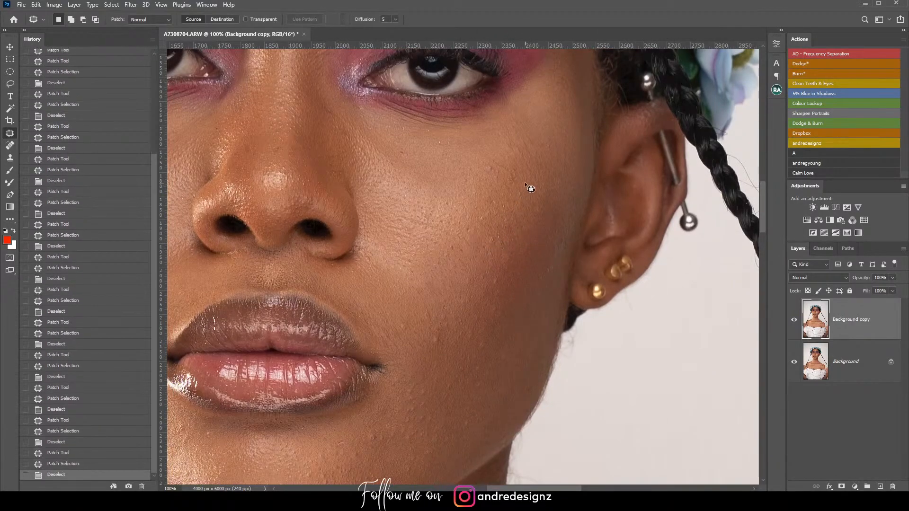
# Step: Patch the bumps on the model's upper left cheek, below the outer corner of the eye
pyautogui.moveTo(512, 173); pyautogui.dragTo(510, 171)
pyautogui.moveTo(512, 173); pyautogui.dragTo(526, 184)
pyautogui.hotkey('ctrl', 'd')
pyautogui.moveTo(487, 162); pyautogui.dragTo(504, 171)
pyautogui.hotkey('ctrl', 'd')
# Step: Patch the bumps on the model's lower left cheek, level with and just above the corner of the mouth
pyautogui.moveTo(461, 238); pyautogui.dragTo(532, 159)
pyautogui.moveTo(513, 263); pyautogui.dragTo(510, 251)
pyautogui.moveTo(509, 257); pyautogui.dragTo(514, 272)
pyautogui.hotkey('ctrl', 'd')
pyautogui.moveTo(495, 225)
pyautogui.mouseDown()
pyautogui.moveTo(496, 217)
pyautogui.moveTo(471, 237)
pyautogui.moveTo(500, 237)
pyautogui.moveTo(540, 250)
pyautogui.moveTo(538, 261)
pyautogui.moveTo(571, 227)
pyautogui.moveTo(554, 234)
pyautogui.moveTo(557, 254)
pyautogui.mouseUp()
pyautogui.hotkey('ctrl', 'd')
pyautogui.hotkey('ctrl', 'd')
pyautogui.hotkey('ctrl', 'd')
pyautogui.hotkey('ctrl', 'd')
pyautogui.hotkey('ctrl', 'd')
pyautogui.hotkey('ctrl', 'd')
# Step: Patch the blemishes on the outer part of the model's left cheek, toward the jaw
pyautogui.moveTo(556, 261); pyautogui.dragTo(566, 274)
pyautogui.hotkey('ctrl', 'd')
pyautogui.moveTo(549, 293)
pyautogui.mouseDown()
pyautogui.moveTo(559, 273)
pyautogui.moveTo(528, 286)
pyautogui.moveTo(528, 297)
pyautogui.moveTo(544, 275)
pyautogui.moveTo(512, 311)
pyautogui.moveTo(540, 340)
pyautogui.mouseUp()
pyautogui.hotkey('ctrl', 'd')
pyautogui.moveTo(583, 272); pyautogui.dragTo(579, 263)
pyautogui.hotkey('ctrl', 'd')
# Step: Patch the spots on the model's lower left cheek, between the mouth corner and the jawline
pyautogui.moveTo(575, 274)
pyautogui.mouseDown()
pyautogui.moveTo(572, 284)
pyautogui.moveTo(638, 216)
pyautogui.mouseUp()
pyautogui.moveTo(594, 269)
pyautogui.mouseDown()
pyautogui.moveTo(601, 246)
pyautogui.moveTo(605, 254)
pyautogui.moveTo(581, 239)
pyautogui.moveTo(590, 235)
pyautogui.mouseUp()
pyautogui.hotkey('ctrl', 'd')
pyautogui.moveTo(585, 235); pyautogui.dragTo(581, 233)
pyautogui.hotkey('ctrl', 'd')
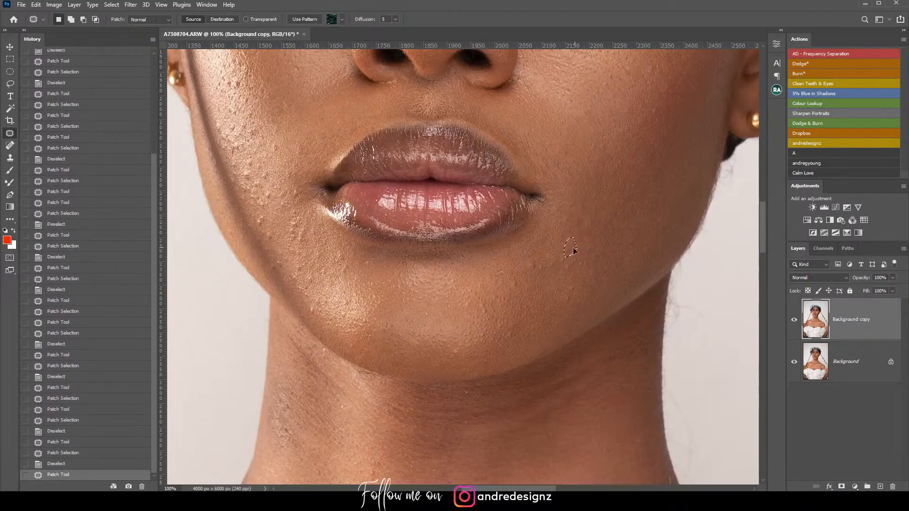
pyautogui.hotkey('ctrl', 'd')
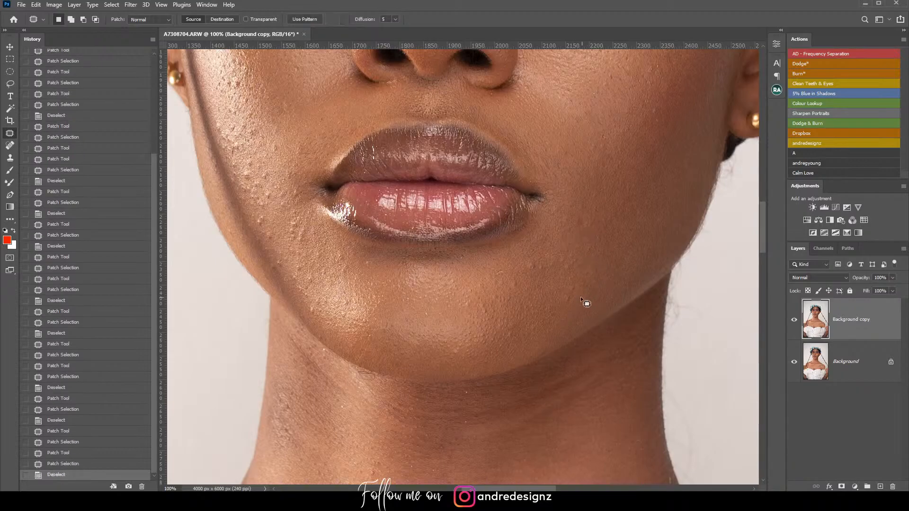
# Step: Patch the cluster of bumps below the left corner of the model's mouth, beside the chin
pyautogui.moveTo(578, 300); pyautogui.dragTo(636, 269)
pyautogui.moveTo(626, 237); pyautogui.dragTo(636, 230)
pyautogui.moveTo(633, 233)
pyautogui.mouseDown()
pyautogui.moveTo(620, 214)
pyautogui.moveTo(595, 246)
pyautogui.moveTo(607, 240)
pyautogui.mouseUp()
pyautogui.hotkey('ctrl', 'd')
pyautogui.moveTo(604, 242)
pyautogui.mouseDown()
pyautogui.moveTo(613, 224)
pyautogui.moveTo(628, 259)
pyautogui.moveTo(621, 242)
pyautogui.mouseUp()
pyautogui.hotkey('ctrl', 'd')
pyautogui.moveTo(624, 251)
pyautogui.mouseDown()
pyautogui.moveTo(647, 236)
pyautogui.moveTo(643, 223)
pyautogui.mouseUp()
pyautogui.hotkey('ctrl', 'd')
pyautogui.hotkey('ctrl', 'd')
# Step: Patch the remaining bumps between the chin and the left corner of the model's mouth
pyautogui.moveTo(643, 231)
pyautogui.mouseDown()
pyautogui.moveTo(676, 198)
pyautogui.moveTo(688, 182)
pyautogui.mouseUp()
pyautogui.moveTo(683, 188)
pyautogui.mouseDown()
pyautogui.moveTo(704, 167)
pyautogui.moveTo(681, 194)
pyautogui.moveTo(724, 219)
pyautogui.moveTo(652, 220)
pyautogui.moveTo(672, 229)
pyautogui.moveTo(632, 217)
pyautogui.mouseUp()
pyautogui.hotkey('ctrl', 'd')
pyautogui.hotkey('ctrl', 'd')
pyautogui.hotkey('ctrl', 'd')
pyautogui.moveTo(585, 176); pyautogui.dragTo(564, 275)
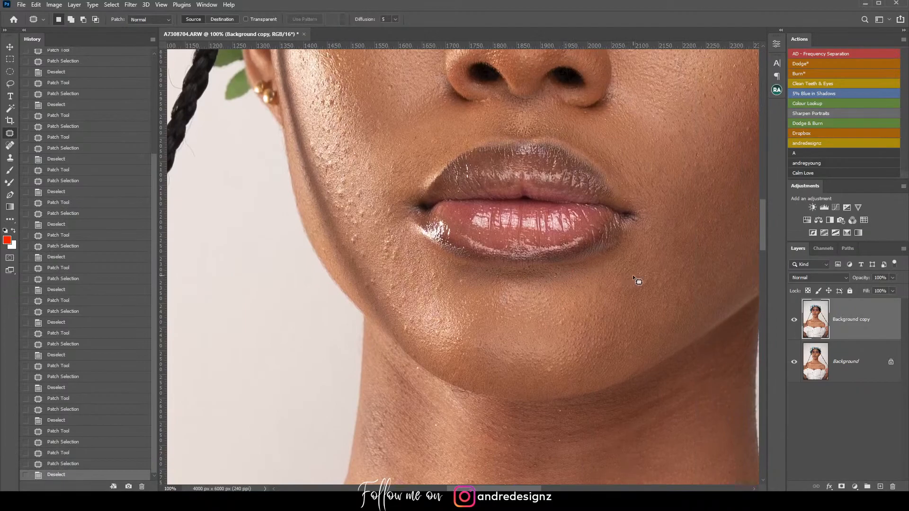
pyautogui.moveTo(632, 279)
pyautogui.mouseDown()
pyautogui.moveTo(645, 274)
pyautogui.moveTo(615, 271)
pyautogui.mouseUp()
pyautogui.hotkey('ctrl', 'd')
# Step: Patch the blemishes on the chin below the right end of the model's lower lip
pyautogui.moveTo(577, 269); pyautogui.dragTo(710, 272)
pyautogui.moveTo(550, 259)
pyautogui.mouseDown()
pyautogui.moveTo(627, 259)
pyautogui.moveTo(593, 260)
pyautogui.mouseUp()
pyautogui.moveTo(662, 252); pyautogui.dragTo(632, 160)
pyautogui.moveTo(611, 194)
pyautogui.mouseDown()
pyautogui.moveTo(585, 191)
pyautogui.moveTo(594, 197)
pyautogui.moveTo(585, 203)
pyautogui.mouseUp()
pyautogui.hotkey('ctrl', 'd')
pyautogui.hotkey('ctrl', 'd')
pyautogui.moveTo(587, 204)
pyautogui.mouseDown()
pyautogui.moveTo(597, 205)
pyautogui.moveTo(588, 213)
pyautogui.moveTo(595, 224)
pyautogui.moveTo(575, 242)
pyautogui.moveTo(590, 247)
pyautogui.mouseUp()
pyautogui.hotkey('ctrl', 'd')
pyautogui.moveTo(583, 246); pyautogui.dragTo(599, 237)
pyautogui.moveTo(599, 203); pyautogui.dragTo(624, 271)
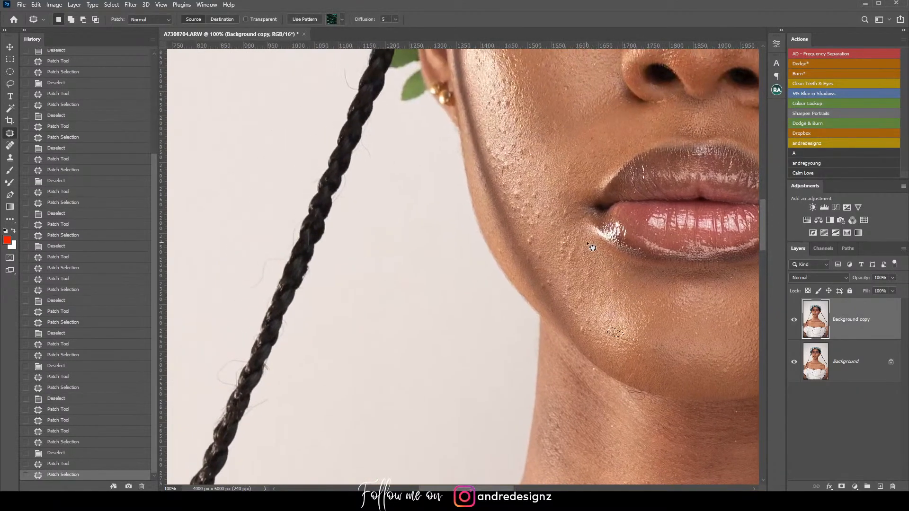
# Step: Patch the raised bumps on the model's lower right cheek, beside the glossy corner of the mouth
pyautogui.moveTo(558, 248); pyautogui.dragTo(567, 236)
pyautogui.moveTo(565, 241)
pyautogui.mouseDown()
pyautogui.moveTo(551, 231)
pyautogui.moveTo(573, 259)
pyautogui.moveTo(565, 251)
pyautogui.moveTo(591, 250)
pyautogui.moveTo(587, 264)
pyautogui.moveTo(606, 269)
pyautogui.moveTo(571, 291)
pyautogui.moveTo(579, 299)
pyautogui.moveTo(581, 285)
pyautogui.moveTo(614, 283)
pyautogui.mouseUp()
pyautogui.hotkey('ctrl', 'd')
pyautogui.hotkey('ctrl', 'd')
pyautogui.hotkey('ctrl', 'd')
pyautogui.hotkey('ctrl', 'd')
pyautogui.hotkey('ctrl', 'd')
pyautogui.hotkey('ctrl', 'd')
pyautogui.hotkey('ctrl', 'd')
# Step: Patch the rough spots around the shiny highlight on the right side of the model's chin
pyautogui.moveTo(618, 288); pyautogui.dragTo(597, 269)
pyautogui.moveTo(595, 269); pyautogui.dragTo(601, 264)
pyautogui.hotkey('ctrl', 'd')
pyautogui.moveTo(630, 340); pyautogui.dragTo(620, 332)
pyautogui.moveTo(615, 335); pyautogui.dragTo(586, 334)
pyautogui.moveTo(585, 330); pyautogui.dragTo(595, 326)
pyautogui.hotkey('ctrl', 'd')
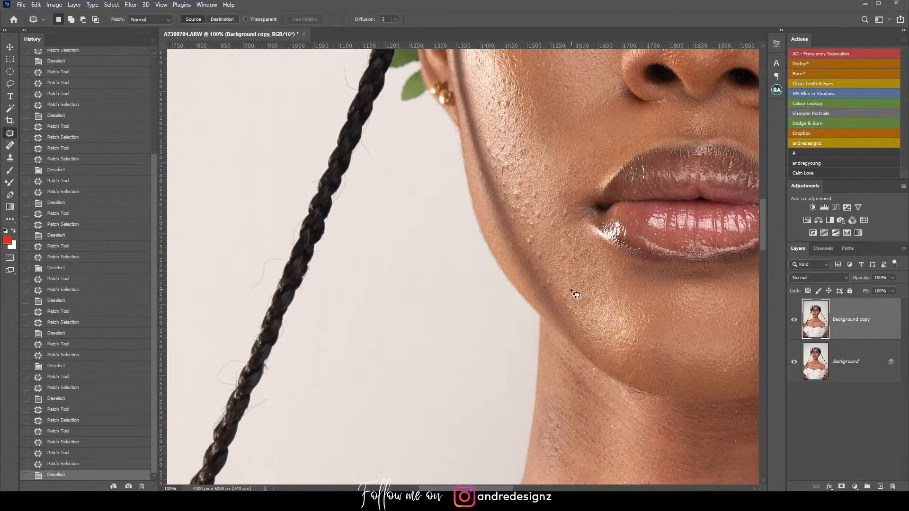
# Step: Patch the bumps along the dark shadow line on the model's right jaw
pyautogui.moveTo(540, 286); pyautogui.dragTo(550, 279)
pyautogui.moveTo(550, 284); pyautogui.dragTo(564, 297)
pyautogui.hotkey('ctrl', 'd')
pyautogui.moveTo(539, 236); pyautogui.dragTo(550, 252)
pyautogui.hotkey('ctrl', 'd')
pyautogui.moveTo(556, 243); pyautogui.dragTo(594, 283)
pyautogui.hotkey('ctrl', 'd')
# Step: Patch further bumps on the model's lower right cheek, between the shadow line and the mouth corner
pyautogui.moveTo(591, 281)
pyautogui.mouseDown()
pyautogui.moveTo(601, 293)
pyautogui.moveTo(621, 280)
pyautogui.mouseUp()
pyautogui.moveTo(618, 283); pyautogui.dragTo(599, 225)
pyautogui.hotkey('ctrl', 'd')
pyautogui.hotkey('ctrl', 'd')
pyautogui.moveTo(597, 234)
pyautogui.mouseDown()
pyautogui.moveTo(610, 237)
pyautogui.moveTo(594, 261)
pyautogui.mouseUp()
pyautogui.moveTo(594, 260); pyautogui.dragTo(578, 271)
pyautogui.hotkey('ctrl', 'd')
pyautogui.moveTo(578, 272); pyautogui.dragTo(603, 268)
pyautogui.hotkey('ctrl', 'd')
pyautogui.hotkey('ctrl', 'd')
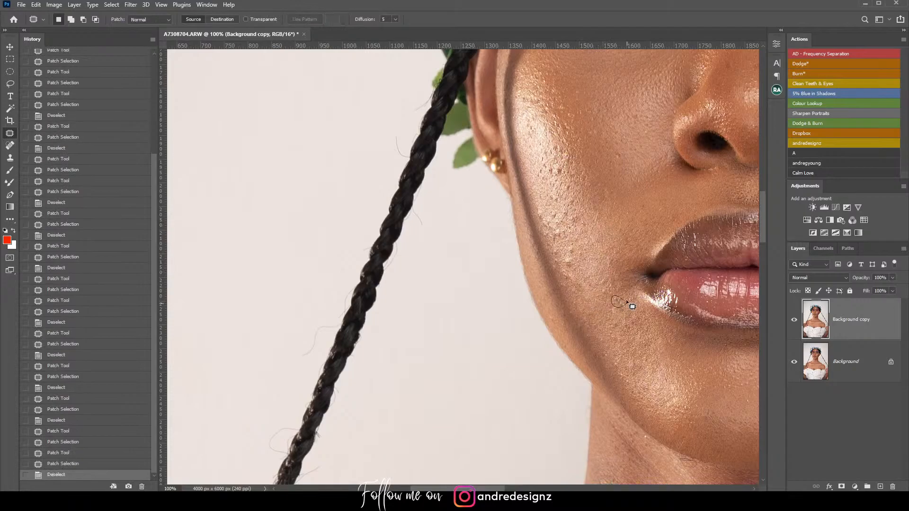
# Step: Patch the bumps beside the right mouth corner and in the middle of the model's right cheek
pyautogui.moveTo(627, 317)
pyautogui.mouseDown()
pyautogui.moveTo(636, 329)
pyautogui.moveTo(636, 314)
pyautogui.mouseUp()
pyautogui.hotkey('ctrl', 'd')
pyautogui.moveTo(568, 228); pyautogui.dragTo(577, 217)
pyautogui.moveTo(574, 224)
pyautogui.mouseDown()
pyautogui.moveTo(582, 211)
pyautogui.moveTo(579, 220)
pyautogui.mouseUp()
pyautogui.hotkey('ctrl', 'd')
pyautogui.moveTo(576, 223)
pyautogui.mouseDown()
pyautogui.moveTo(586, 213)
pyautogui.moveTo(580, 233)
pyautogui.moveTo(587, 222)
pyautogui.mouseUp()
pyautogui.hotkey('ctrl', 'd')
# Step: Patch the bumps along the dark shadow line on the model's lower right cheek
pyautogui.moveTo(585, 229)
pyautogui.mouseDown()
pyautogui.moveTo(579, 255)
pyautogui.moveTo(572, 249)
pyautogui.mouseUp()
pyautogui.moveTo(574, 255)
pyautogui.mouseDown()
pyautogui.moveTo(594, 251)
pyautogui.moveTo(565, 262)
pyautogui.mouseUp()
pyautogui.hotkey('ctrl', 'd')
pyautogui.moveTo(567, 263)
pyautogui.mouseDown()
pyautogui.moveTo(585, 263)
pyautogui.moveTo(563, 278)
pyautogui.mouseUp()
pyautogui.hotkey('ctrl', 'd')
pyautogui.moveTo(567, 280)
pyautogui.mouseDown()
pyautogui.moveTo(582, 276)
pyautogui.moveTo(577, 291)
pyautogui.moveTo(563, 258)
pyautogui.mouseUp()
pyautogui.hotkey('ctrl', 'd')
pyautogui.hotkey('ctrl', 'd')
pyautogui.moveTo(560, 261); pyautogui.dragTo(563, 234)
pyautogui.hotkey('ctrl', 'd')
# Step: Patch the pitted texture below and along the shiny highlight of the model's right cheek
pyautogui.moveTo(561, 235)
pyautogui.mouseDown()
pyautogui.moveTo(573, 225)
pyautogui.moveTo(571, 196)
pyautogui.mouseUp()
pyautogui.moveTo(574, 201); pyautogui.dragTo(582, 204)
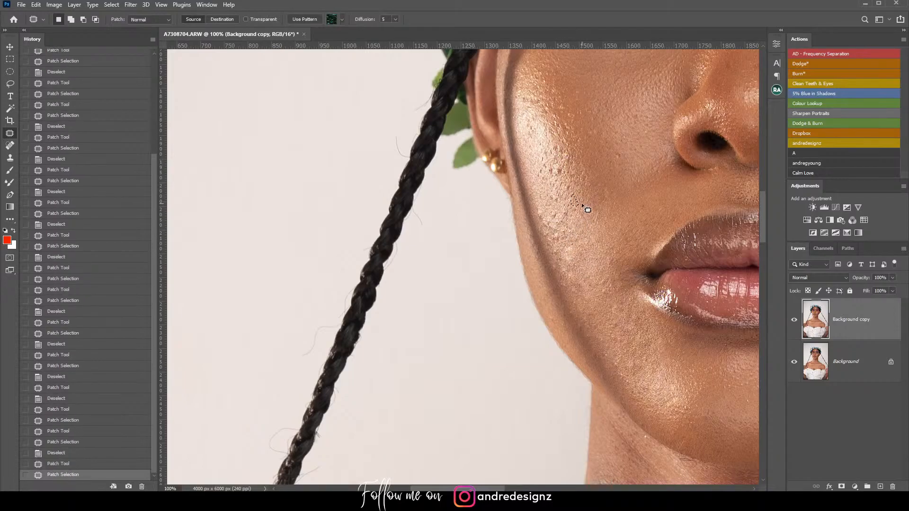
pyautogui.hotkey('ctrl', 'd')
pyautogui.moveTo(556, 167); pyautogui.dragTo(562, 168)
pyautogui.hotkey('ctrl', 'd')
pyautogui.moveTo(552, 165); pyautogui.dragTo(557, 172)
pyautogui.hotkey('ctrl', 'd')
pyautogui.moveTo(555, 171)
pyautogui.mouseDown()
pyautogui.moveTo(577, 161)
pyautogui.moveTo(597, 178)
pyautogui.mouseUp()
pyautogui.hotkey('ctrl', 'd')
pyautogui.hotkey('ctrl', 'd')
# Step: Compare the retouched skin with the original by hiding and showing the Background copy layer
pyautogui.click(794, 321)
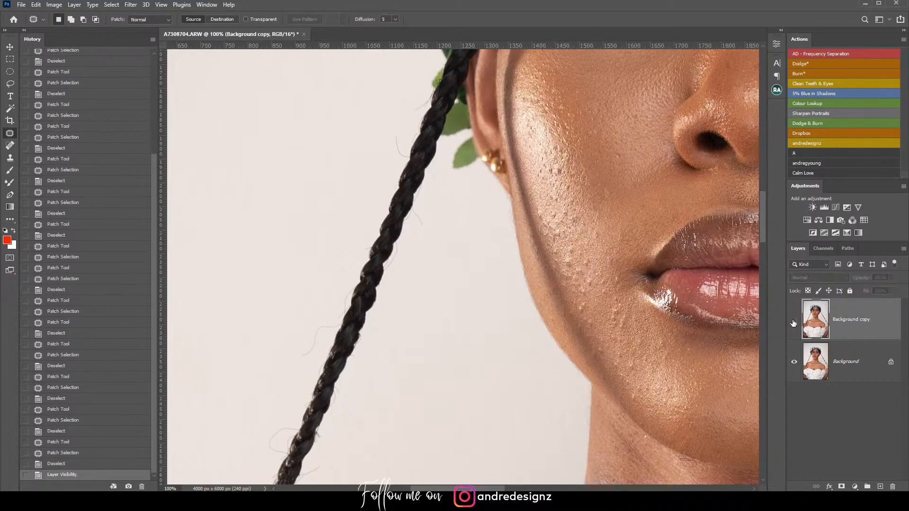
pyautogui.click(794, 321)
pyautogui.click(794, 321)
pyautogui.click(794, 321)
# Step: Patch a bump below the right cheek highlight and the small spot on the cheek beside the nose
pyautogui.moveTo(564, 186); pyautogui.dragTo(565, 184)
pyautogui.moveTo(567, 186); pyautogui.dragTo(580, 204)
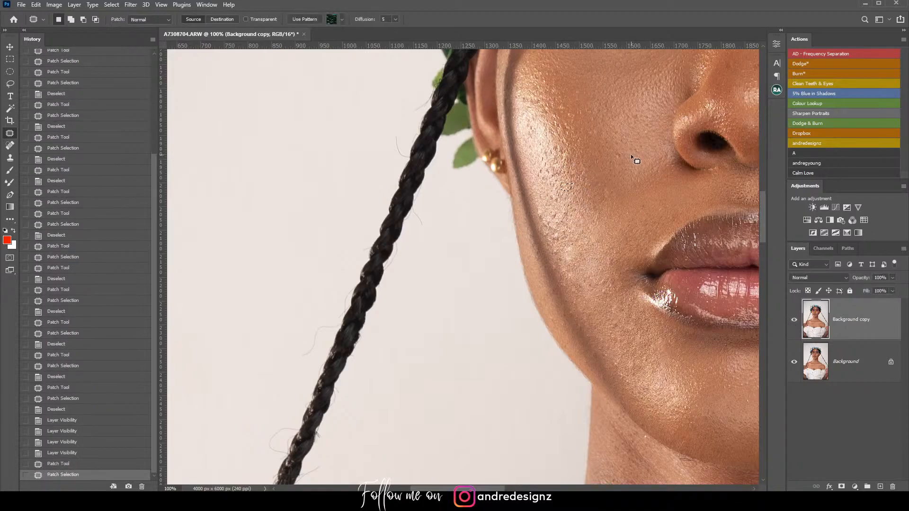
pyautogui.moveTo(628, 161); pyautogui.dragTo(621, 153)
pyautogui.moveTo(622, 156); pyautogui.dragTo(631, 172)
pyautogui.hotkey('ctrl', 'd')
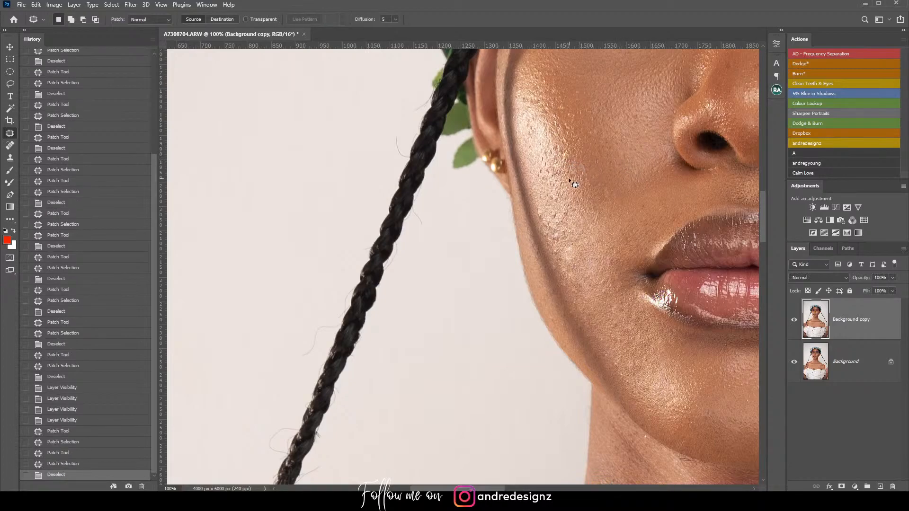
# Step: Patch the remaining marks on the outer right cheek highlight and the smooth cheek area toward the nose
pyautogui.moveTo(538, 168)
pyautogui.mouseDown()
pyautogui.moveTo(541, 185)
pyautogui.moveTo(535, 106)
pyautogui.moveTo(525, 100)
pyautogui.mouseUp()
pyautogui.hotkey('ctrl', 'd')
pyautogui.hotkey('ctrl', 'd')
pyautogui.moveTo(526, 99); pyautogui.dragTo(549, 119)
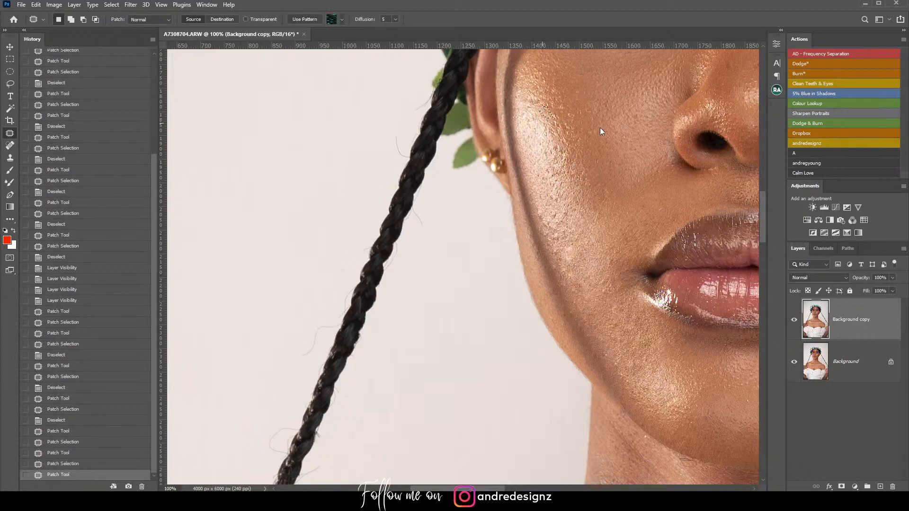
pyautogui.moveTo(595, 142); pyautogui.dragTo(598, 138)
pyautogui.hotkey('ctrl', 'd')
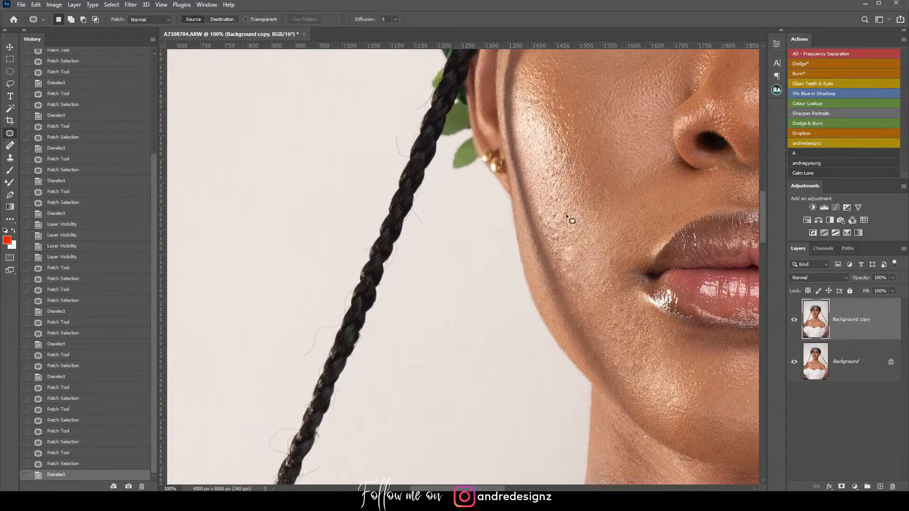
# Step: Try to patch the rough skin on the right side of the model's neck below the jaw
pyautogui.scroll(-5, 557, 167)
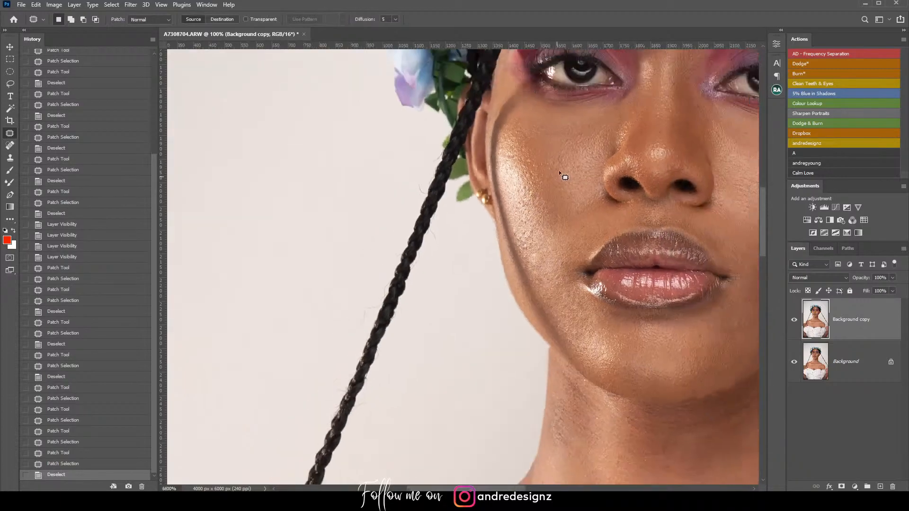
pyautogui.scroll(-1, 562, 164)
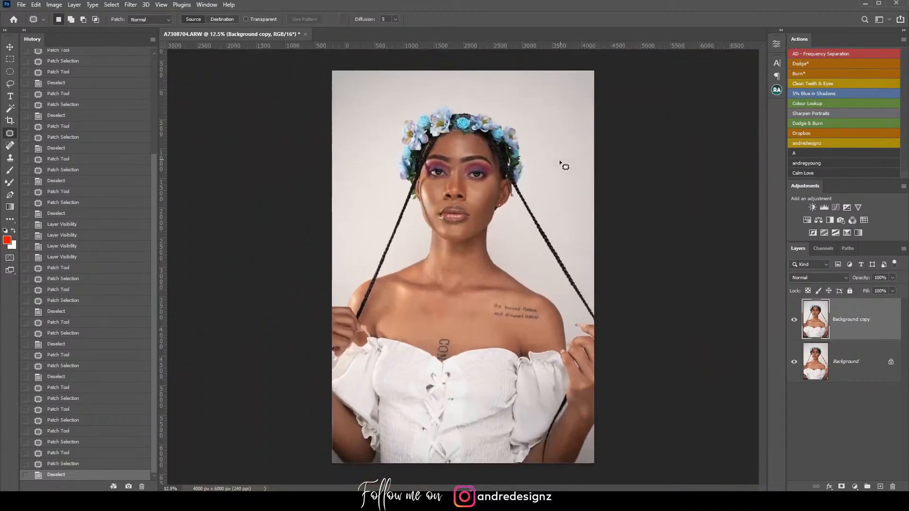
pyautogui.scroll(5, 552, 177)
pyautogui.moveTo(421, 224); pyautogui.dragTo(528, 194)
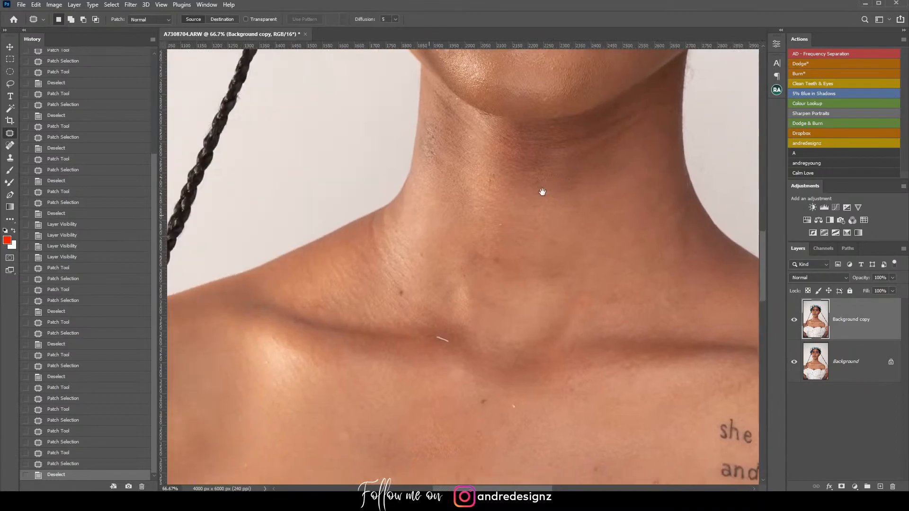
pyautogui.moveTo(549, 156); pyautogui.dragTo(564, 141)
pyautogui.moveTo(558, 145); pyautogui.dragTo(552, 183)
pyautogui.hotkey('ctrl', 'd')
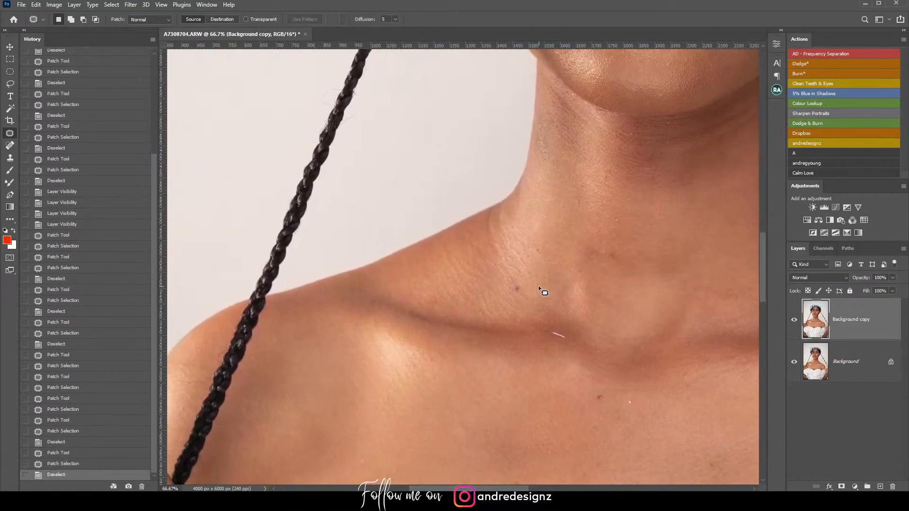
pyautogui.hotkey('ctrl', 'z')
pyautogui.hotkey('ctrl', 'z')
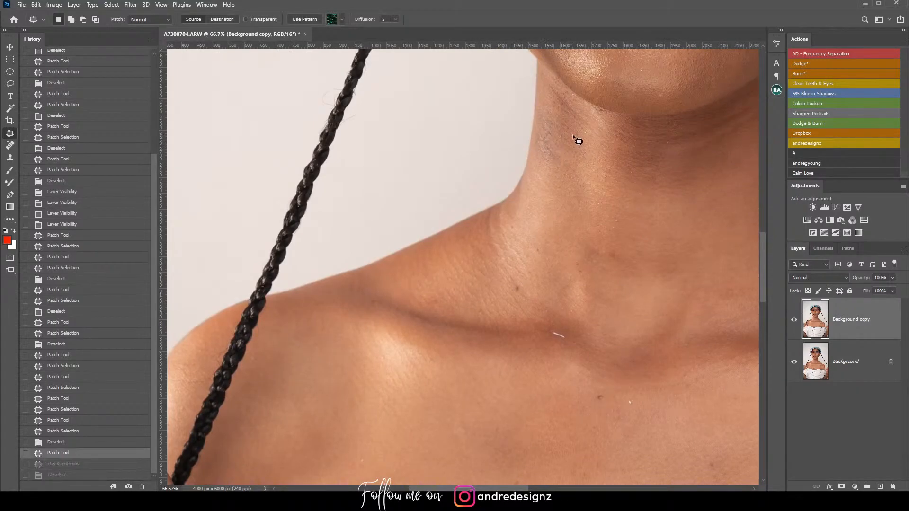
pyautogui.hotkey('ctrl', 'd')
# Step: Patch the rough skin on the right side of the neck and the small spot at mid-neck
pyautogui.moveTo(543, 133)
pyautogui.mouseDown()
pyautogui.moveTo(556, 120)
pyautogui.moveTo(549, 157)
pyautogui.mouseUp()
pyautogui.hotkey('ctrl', 'd')
pyautogui.moveTo(548, 160)
pyautogui.mouseDown()
pyautogui.moveTo(540, 146)
pyautogui.moveTo(553, 158)
pyautogui.mouseUp()
pyautogui.hotkey('ctrl', 'd')
pyautogui.moveTo(621, 220)
pyautogui.mouseDown()
pyautogui.moveTo(608, 194)
pyautogui.moveTo(625, 183)
pyautogui.moveTo(644, 208)
pyautogui.mouseUp()
pyautogui.hotkey('ctrl', 'd')
pyautogui.hotkey('ctrl', 'd')
# Step: Patch out the small white line at the collarbone and the dark and white specks just below it
pyautogui.moveTo(647, 220); pyautogui.dragTo(586, 97)
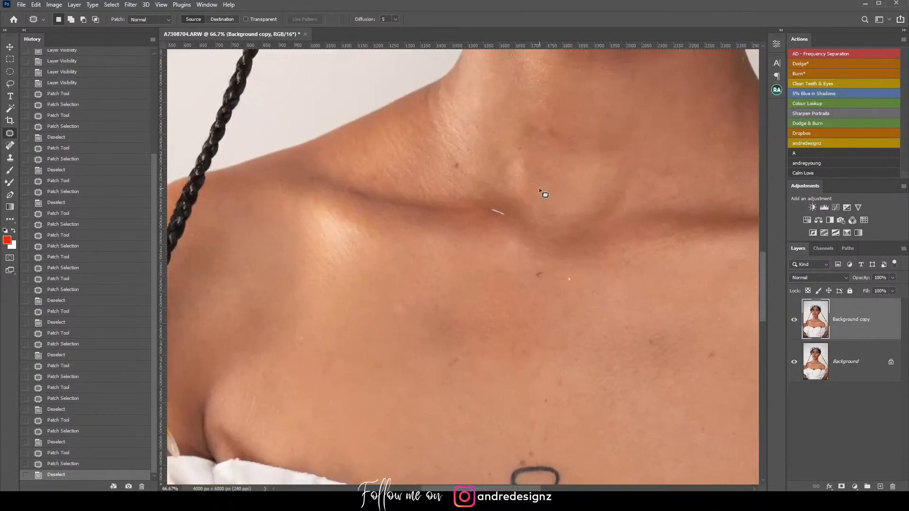
pyautogui.moveTo(489, 216); pyautogui.dragTo(512, 219)
pyautogui.moveTo(536, 266)
pyautogui.mouseDown()
pyautogui.moveTo(546, 299)
pyautogui.moveTo(570, 283)
pyautogui.mouseUp()
pyautogui.hotkey('ctrl', 'd')
pyautogui.moveTo(570, 281); pyautogui.dragTo(575, 316)
# Step: Patch the dark spots on the chest to the right of the center, below the collarbone
pyautogui.moveTo(653, 332); pyautogui.dragTo(650, 333)
pyautogui.moveTo(650, 334)
pyautogui.mouseDown()
pyautogui.moveTo(674, 368)
pyautogui.moveTo(711, 362)
pyautogui.moveTo(714, 350)
pyautogui.mouseUp()
pyautogui.hotkey('ctrl', 'd')
pyautogui.moveTo(711, 354); pyautogui.dragTo(734, 380)
pyautogui.hotkey('ctrl', 'd')
# Step: Patch the small spots at the center of the chest just above the vertical tattoo
pyautogui.moveTo(656, 361); pyautogui.dragTo(637, 195)
pyautogui.moveTo(527, 228)
pyautogui.mouseDown()
pyautogui.moveTo(535, 233)
pyautogui.moveTo(535, 267)
pyautogui.mouseUp()
pyautogui.hotkey('ctrl', 'd')
pyautogui.moveTo(525, 298); pyautogui.dragTo(518, 283)
pyautogui.moveTo(515, 290); pyautogui.dragTo(524, 269)
pyautogui.hotkey('ctrl', 'd')
# Step: Patch the remaining small marks on the model's right upper chest and near the middle of the chest
pyautogui.moveTo(435, 189); pyautogui.dragTo(438, 192)
pyautogui.moveTo(436, 195); pyautogui.dragTo(436, 219)
pyautogui.hotkey('ctrl', 'd')
pyautogui.moveTo(492, 150)
pyautogui.mouseDown()
pyautogui.moveTo(645, 341)
pyautogui.moveTo(457, 299)
pyautogui.moveTo(451, 188)
pyautogui.mouseUp()
pyautogui.moveTo(499, 235); pyautogui.dragTo(498, 176)
pyautogui.moveTo(528, 226); pyautogui.dragTo(533, 231)
pyautogui.moveTo(531, 229); pyautogui.dragTo(552, 241)
pyautogui.hotkey('ctrl', 'd')
# Step: Patch the dark mark at the base of the model's neck, above the collarbone hollow
pyautogui.moveTo(477, 188); pyautogui.dragTo(729, 332)
pyautogui.moveTo(382, 148); pyautogui.dragTo(587, 262)
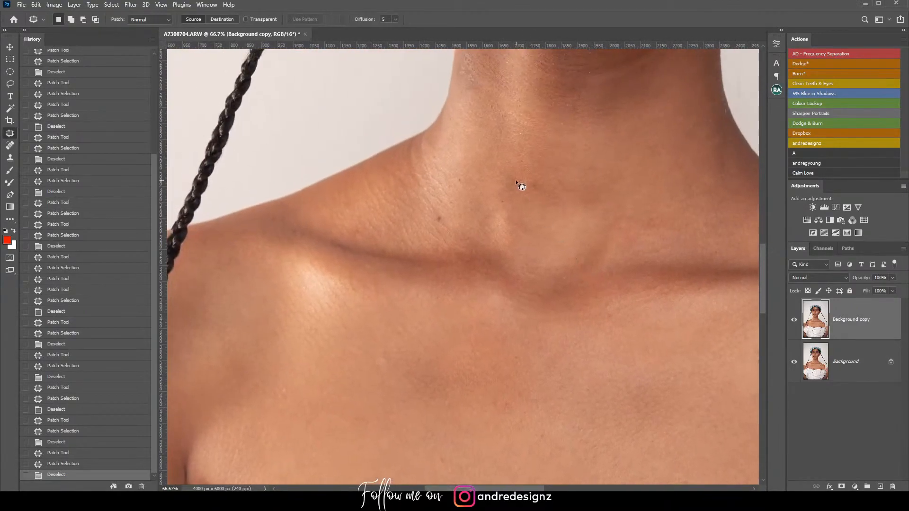
pyautogui.moveTo(538, 185); pyautogui.dragTo(542, 188)
pyautogui.hotkey('ctrl', 'd')
pyautogui.moveTo(539, 188)
pyautogui.mouseDown()
pyautogui.moveTo(558, 166)
pyautogui.moveTo(609, 278)
pyautogui.mouseUp()
# Step: Return to the face and patch the leftover bumps on the right cheek beside the shadow line
pyautogui.moveTo(571, 184); pyautogui.dragTo(561, 368)
pyautogui.moveTo(550, 228); pyautogui.dragTo(573, 216)
pyautogui.moveTo(561, 246); pyautogui.dragTo(579, 205)
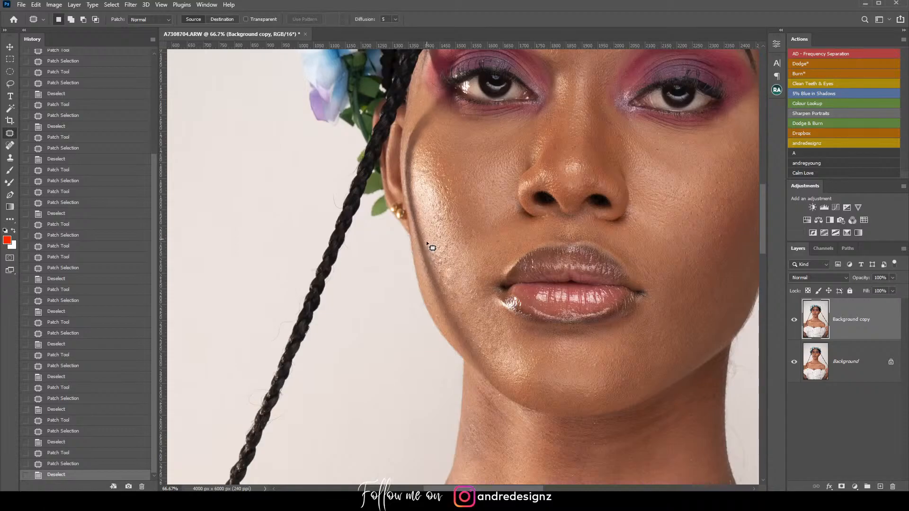
pyautogui.moveTo(441, 241); pyautogui.dragTo(440, 232)
pyautogui.moveTo(439, 237)
pyautogui.mouseDown()
pyautogui.moveTo(456, 240)
pyautogui.moveTo(445, 244)
pyautogui.mouseUp()
pyautogui.hotkey('ctrl', 'd')
pyautogui.moveTo(445, 245); pyautogui.dragTo(461, 251)
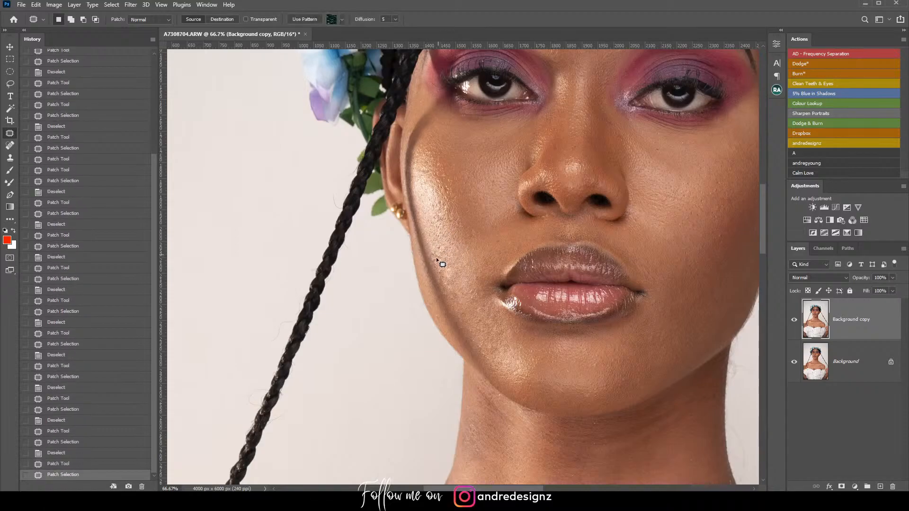
pyautogui.hotkey('ctrl', 'd')
# Step: Patch the small blemishes on the forehead above the model's left eyebrow
pyautogui.moveTo(493, 162); pyautogui.dragTo(513, 314)
pyautogui.moveTo(570, 248); pyautogui.dragTo(512, 258)
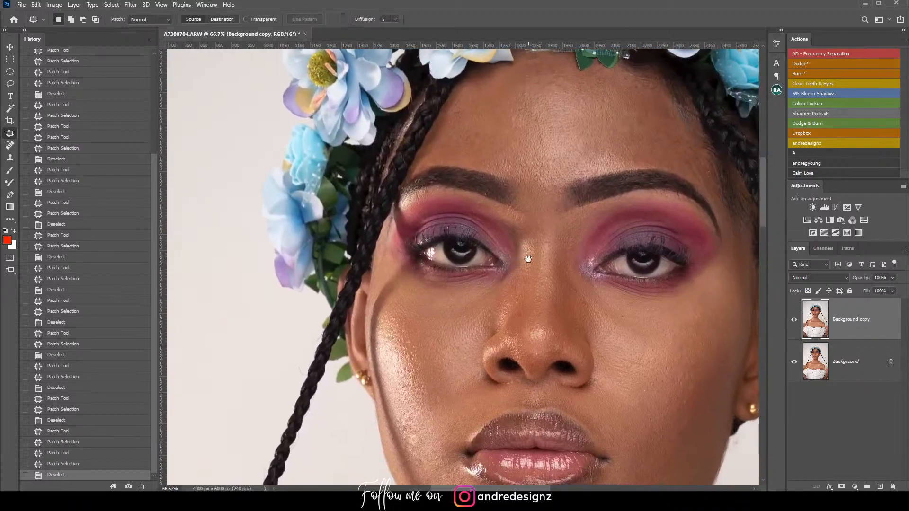
pyautogui.moveTo(628, 88); pyautogui.dragTo(632, 90)
pyautogui.moveTo(633, 90)
pyautogui.mouseDown()
pyautogui.moveTo(645, 103)
pyautogui.moveTo(612, 100)
pyautogui.moveTo(612, 118)
pyautogui.moveTo(626, 115)
pyautogui.moveTo(615, 124)
pyautogui.mouseUp()
pyautogui.hotkey('ctrl', 'd')
pyautogui.hotkey('ctrl', 'd')
pyautogui.moveTo(609, 130); pyautogui.dragTo(601, 136)
# Step: Examine the retouched face, neck and chest up close and in the full portrait for missed blemishes
pyautogui.scroll(-4, 571, 189)
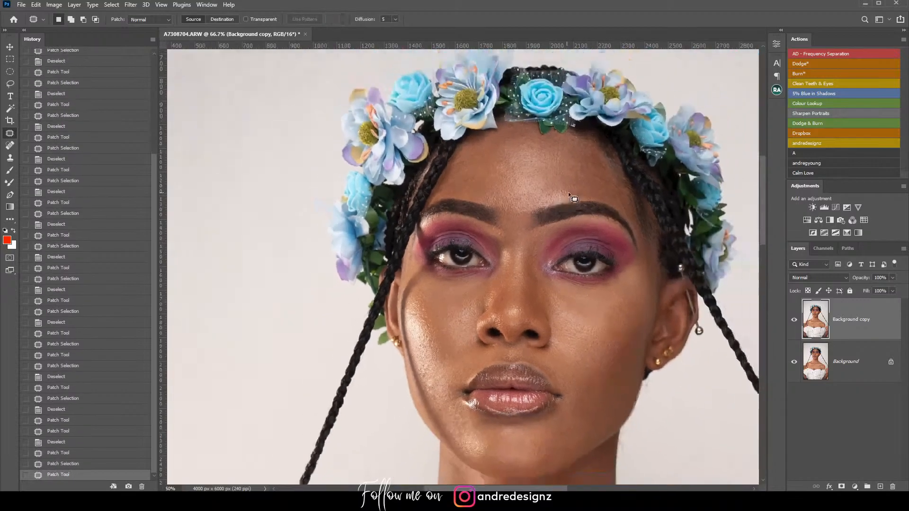
pyautogui.scroll(2, 479, 283)
pyautogui.scroll(2, 492, 277)
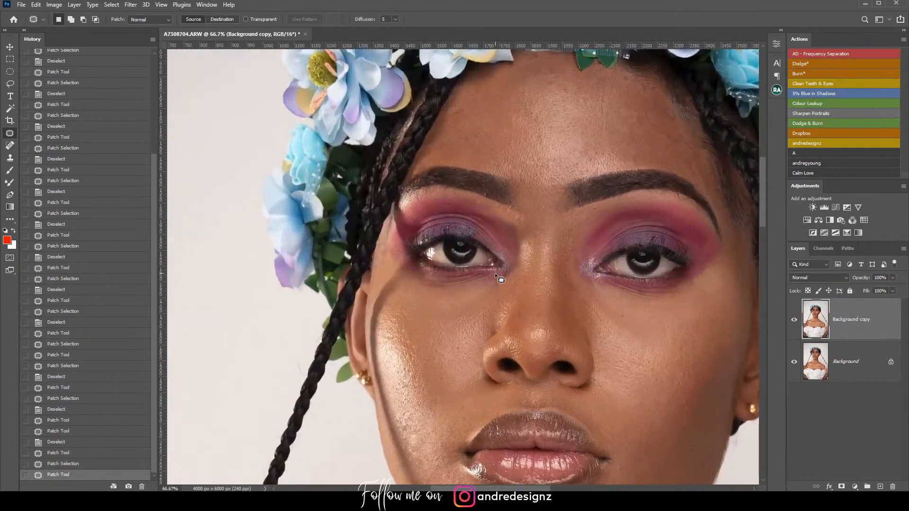
pyautogui.moveTo(494, 288); pyautogui.dragTo(480, 183)
pyautogui.moveTo(520, 216); pyautogui.dragTo(524, 91)
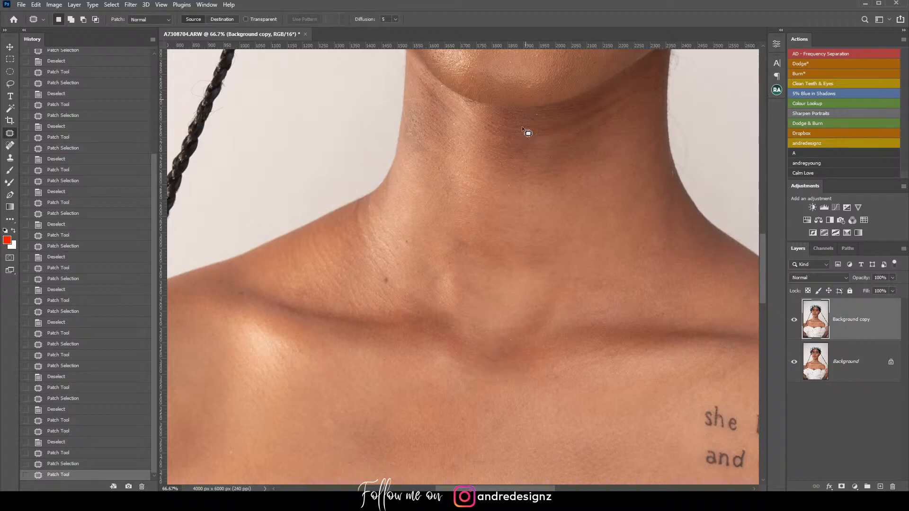
pyautogui.scroll(-3, 494, 281)
pyautogui.scroll(-2, 494, 281)
pyautogui.scroll(1, 604, 476)
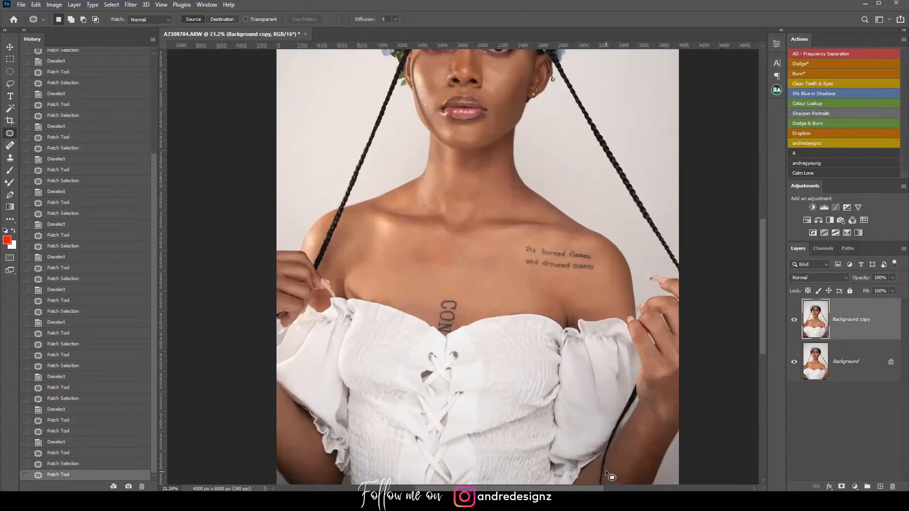
pyautogui.scroll(-2, 585, 293)
pyautogui.scroll(1, 584, 292)
pyautogui.scroll(-2, 500, 206)
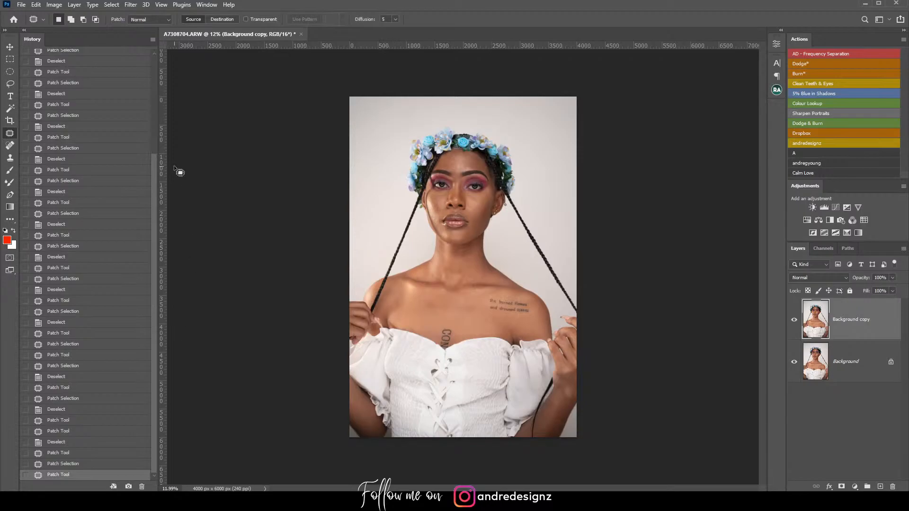
# Step: Crop the portrait to 4 : 5 (8 : 10), shifting the image slightly down to keep more background above the flower crown
pyautogui.click(10, 121)
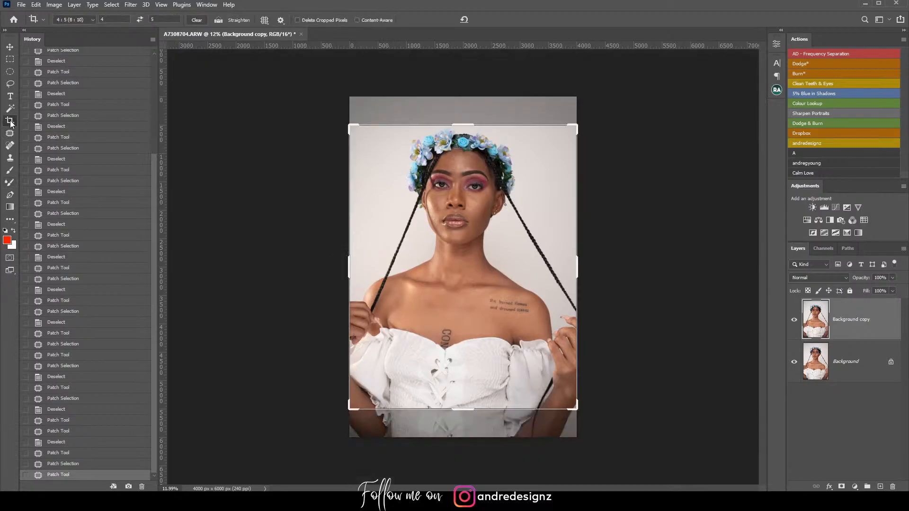
pyautogui.click(498, 213)
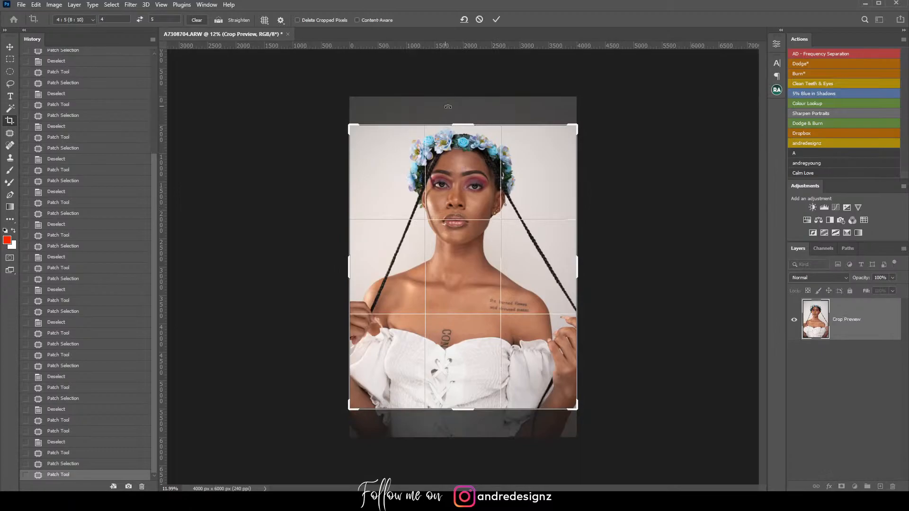
pyautogui.moveTo(487, 195); pyautogui.dragTo(478, 204)
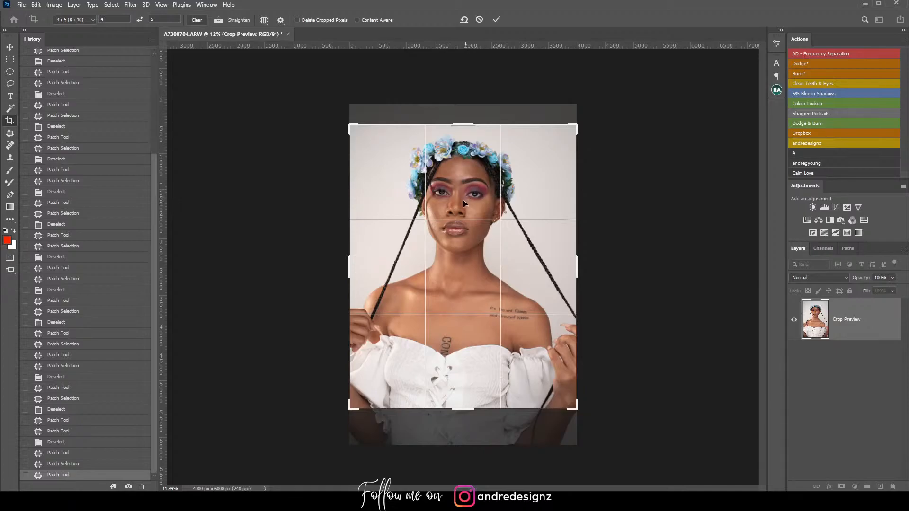
pyautogui.press('Return')
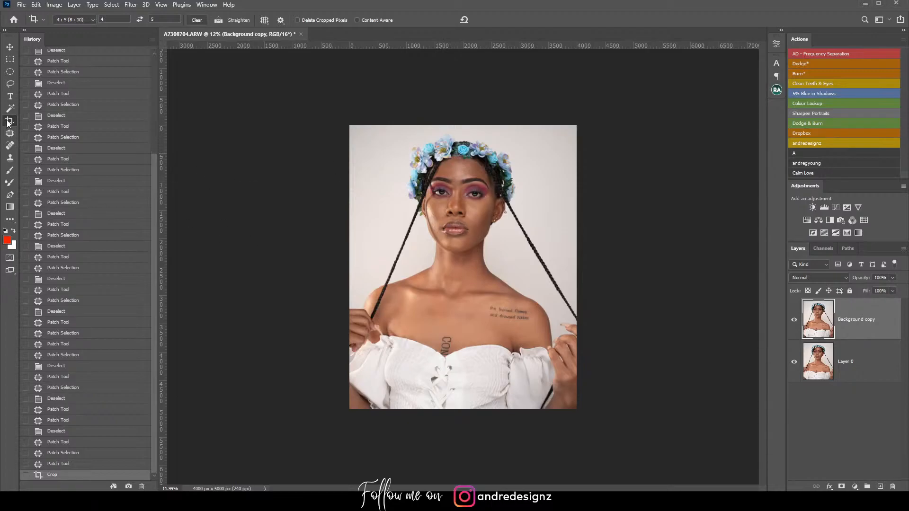
# Step: Check the available crop ratio presets, keep 4 : 5 (8 : 10) and switch to the Move tool
pyautogui.click(82, 21)
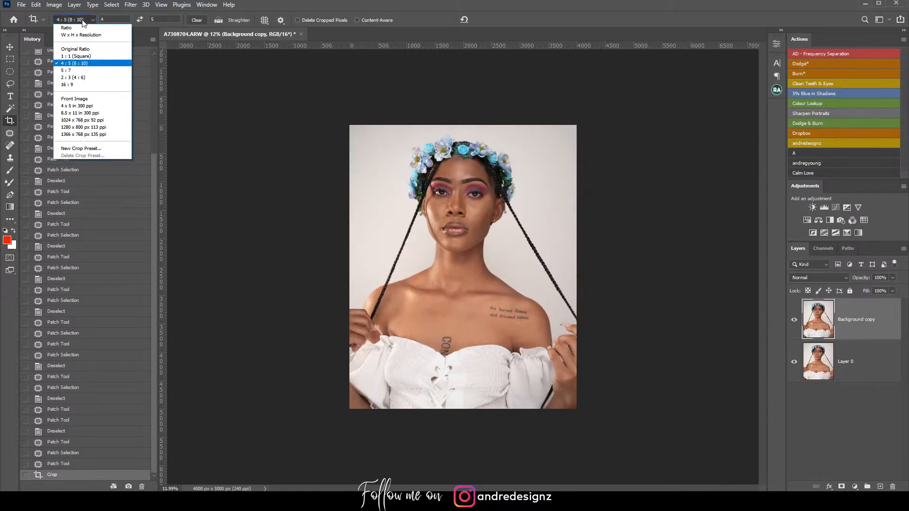
pyautogui.click(83, 23)
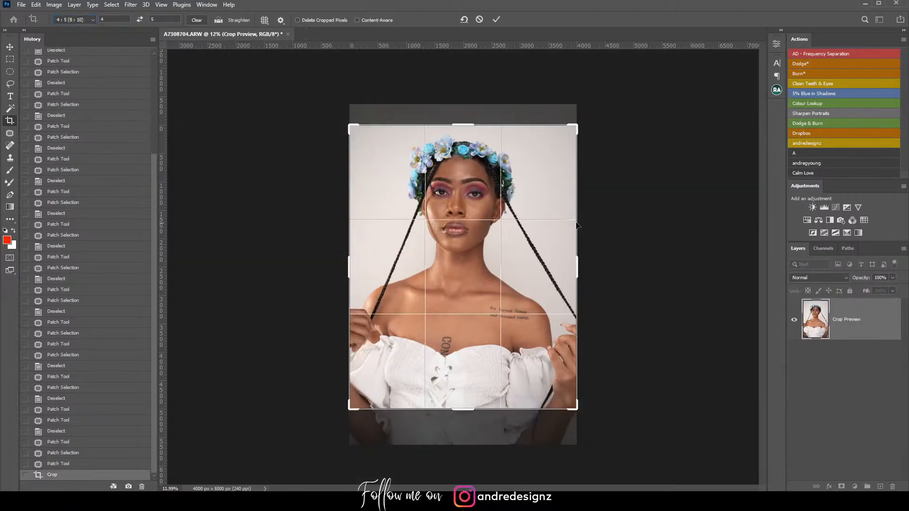
pyautogui.click(9, 47)
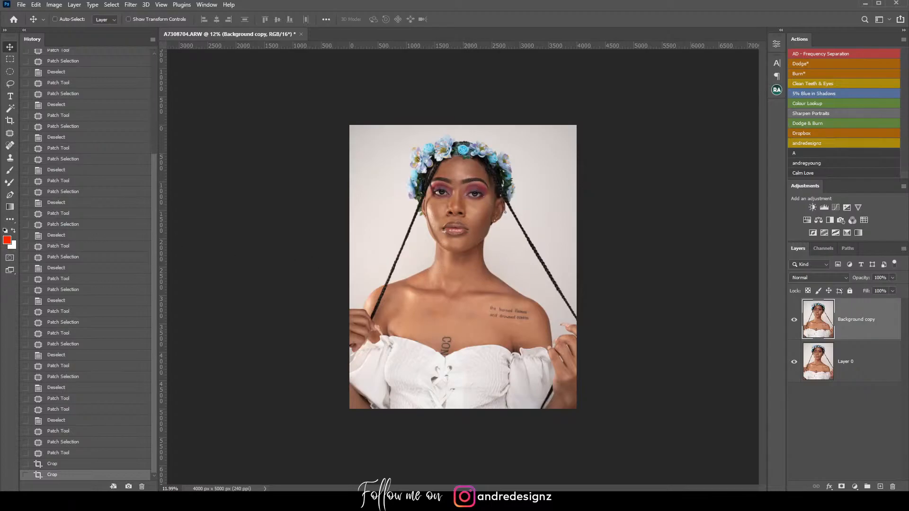
# Step: Run the AD - Frequency Separation action and set its Gaussian Blur radius to 4 pixels
pyautogui.scroll(3, 542, 205)
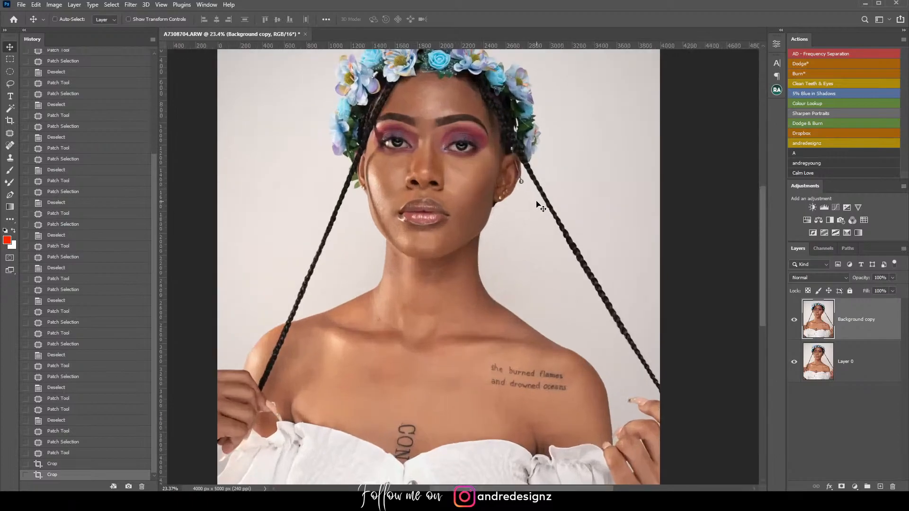
pyautogui.scroll(-2, 535, 202)
pyautogui.scroll(4, 523, 140)
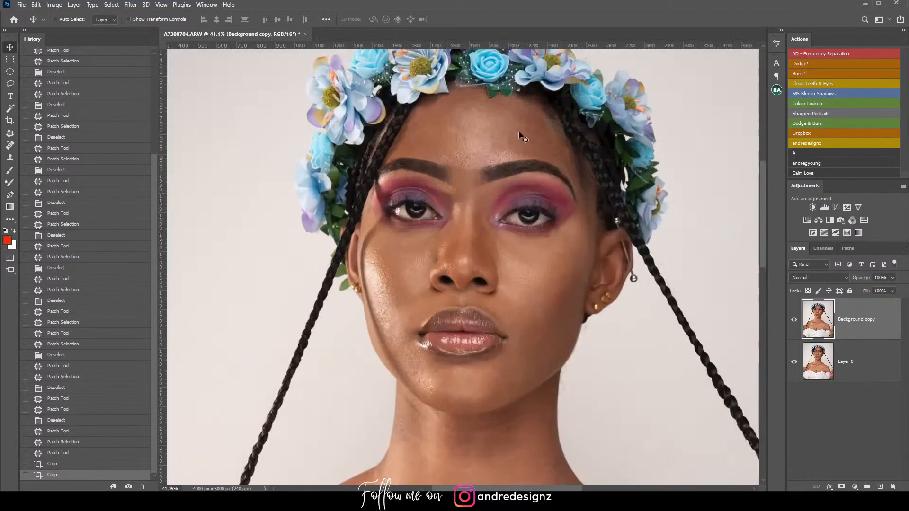
pyautogui.scroll(-2, 524, 138)
pyautogui.click(839, 54)
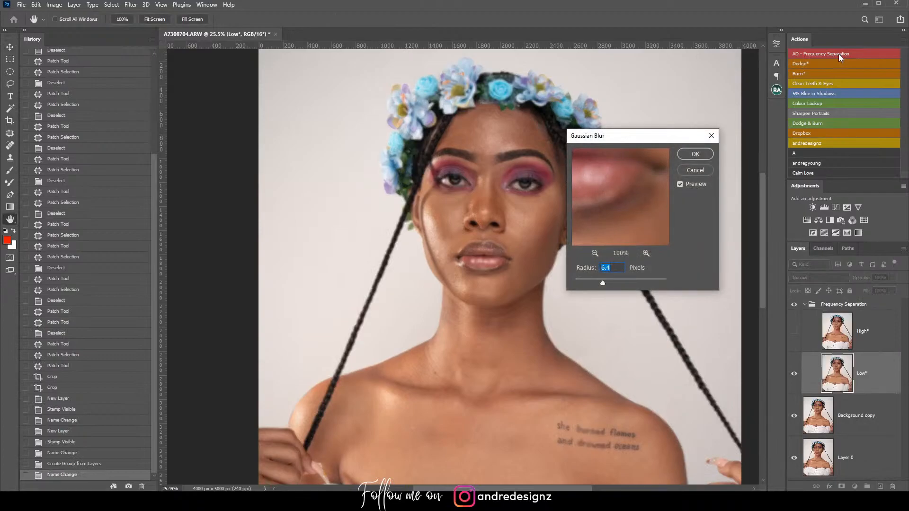
pyautogui.write('4')
# Step: Inspect the blur preview on the face at 25% and 50% and apply the Gaussian Blur to the Low layer
pyautogui.click(594, 253)
pyautogui.click(594, 254)
pyautogui.click(594, 254)
pyautogui.click(595, 254)
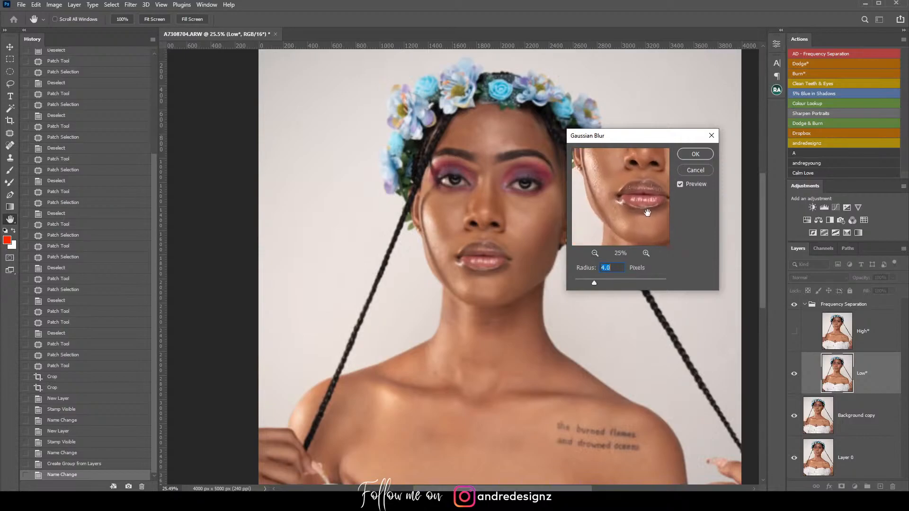
pyautogui.moveTo(634, 194); pyautogui.dragTo(629, 210)
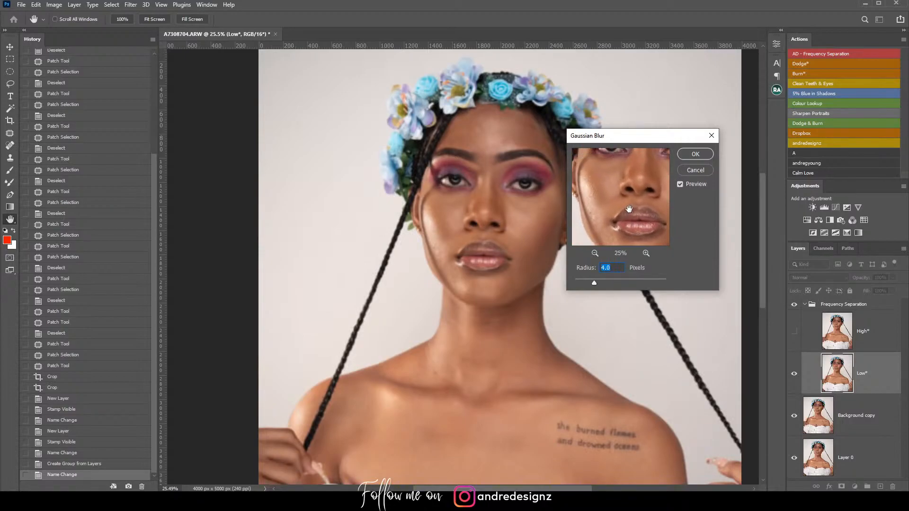
pyautogui.click(645, 254)
pyautogui.moveTo(625, 215); pyautogui.dragTo(633, 185)
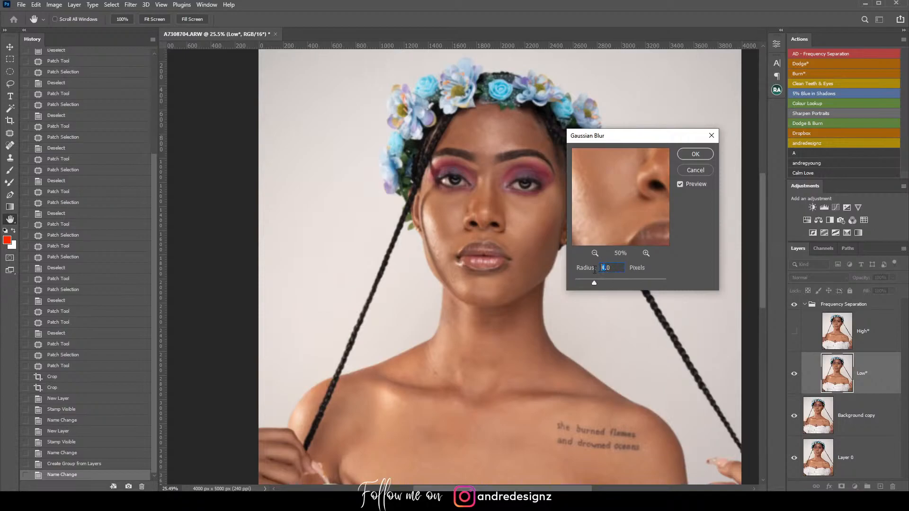
pyautogui.click(686, 156)
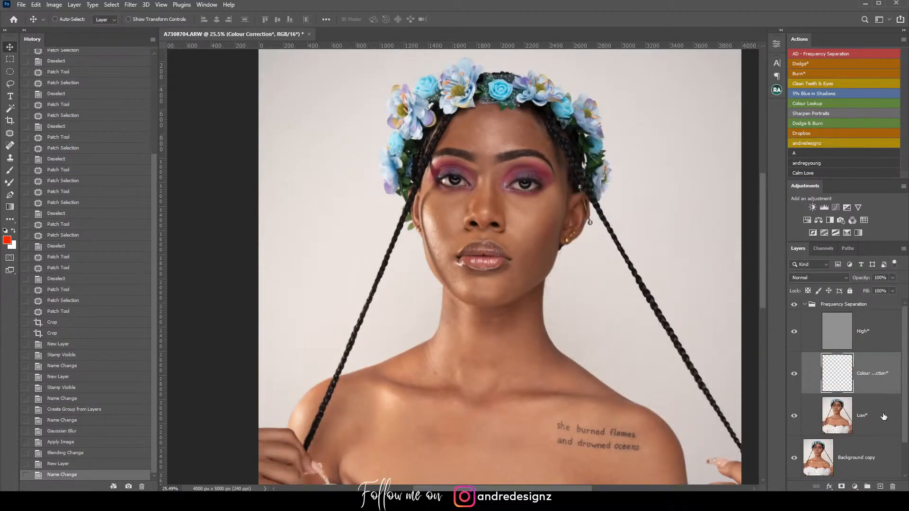
# Step: Select the Low layer in the Frequency Separation group and activate the Mixer Brush tool
pyautogui.scroll(-3, 315, 112)
pyautogui.scroll(4, 335, 126)
pyautogui.scroll(3, 350, 144)
pyautogui.scroll(-5, 587, 161)
pyautogui.scroll(-1, 589, 168)
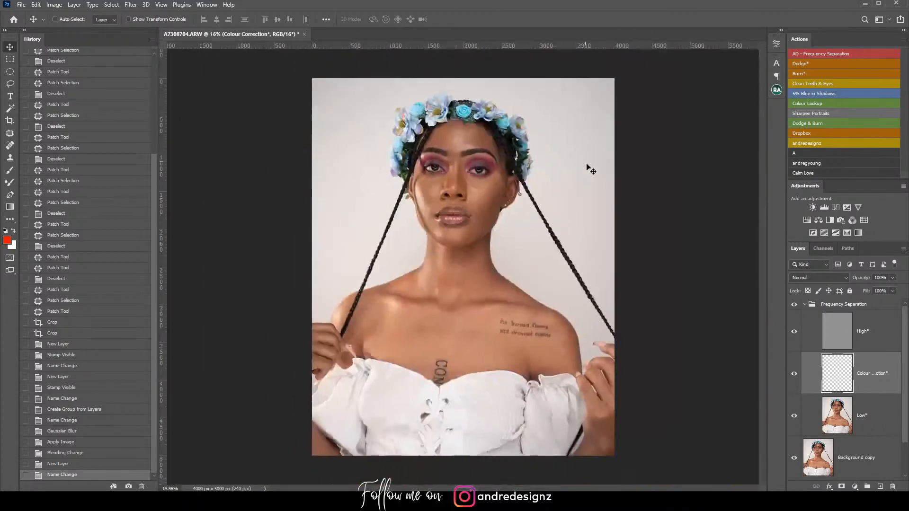
pyautogui.click(875, 418)
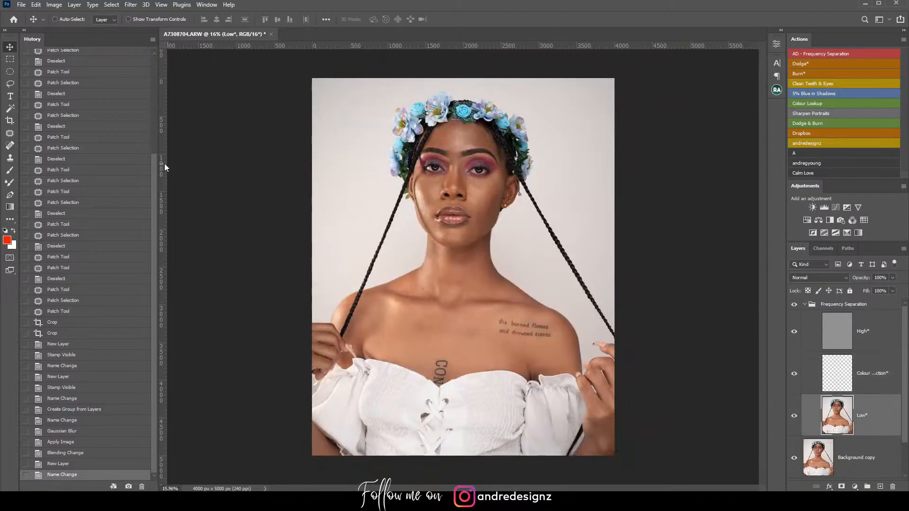
pyautogui.click(12, 180)
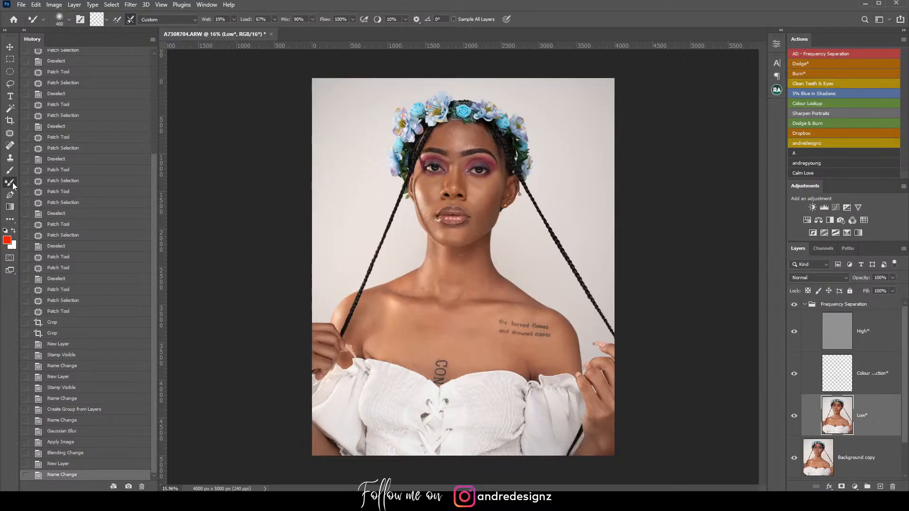
pyautogui.click(11, 221)
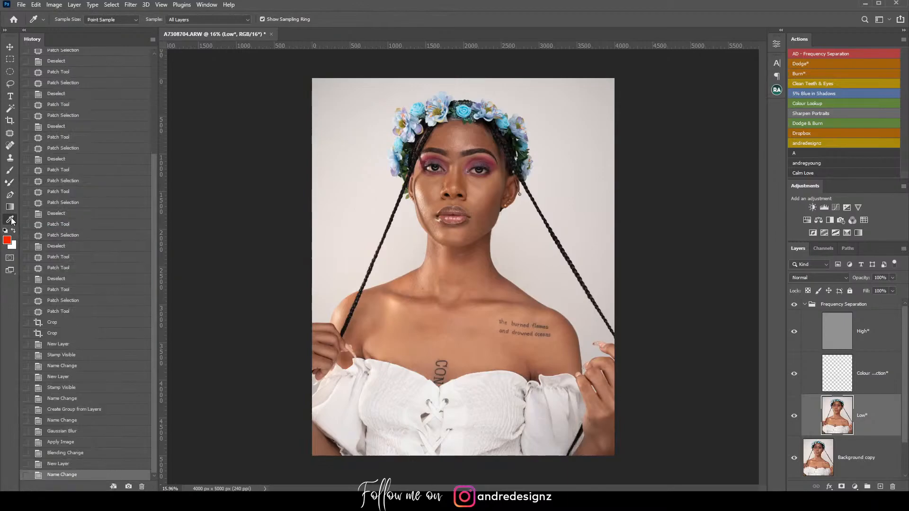
pyautogui.click(12, 221)
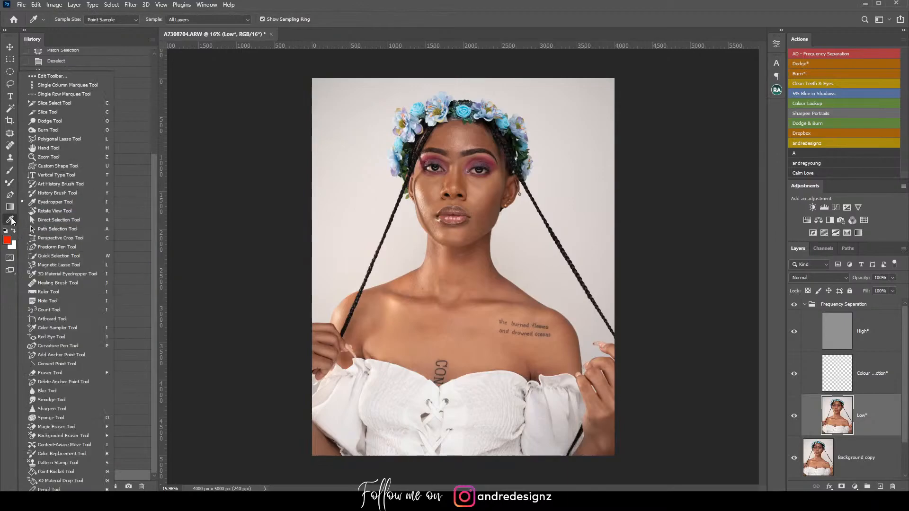
pyautogui.click(73, 75)
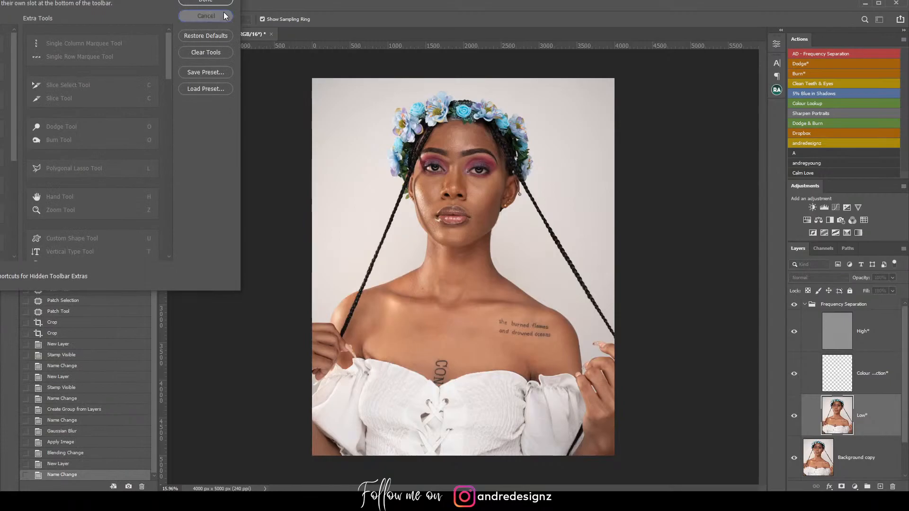
pyautogui.click(204, 16)
# Step: Open the toolbar customization, try grouping the Horizontal Type Tool with the Lasso Tool, and separate them again
pyautogui.click(36, 5)
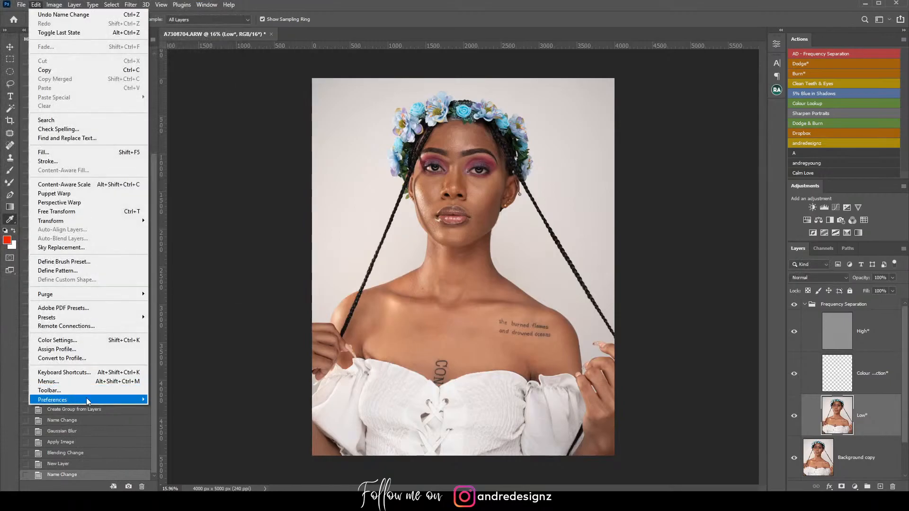
pyautogui.click(49, 390)
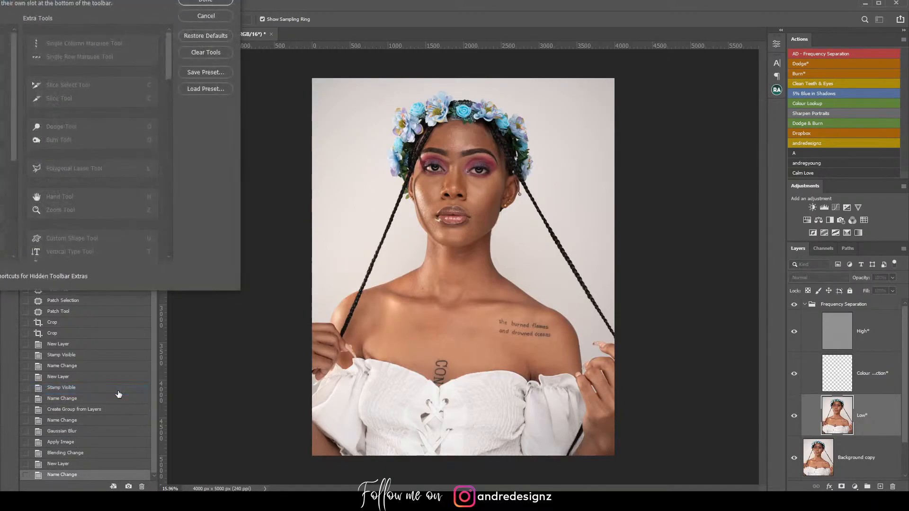
pyautogui.moveTo(0, 0); pyautogui.dragTo(451, 73)
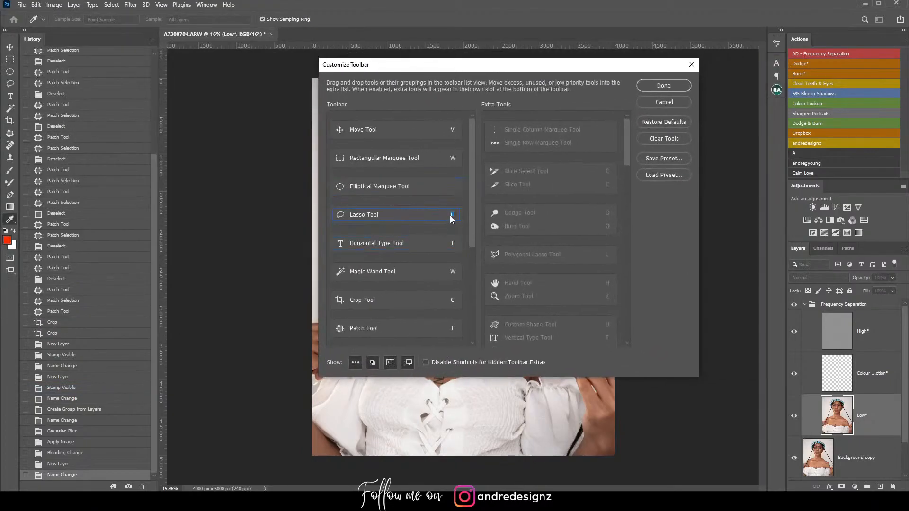
pyautogui.click(425, 243)
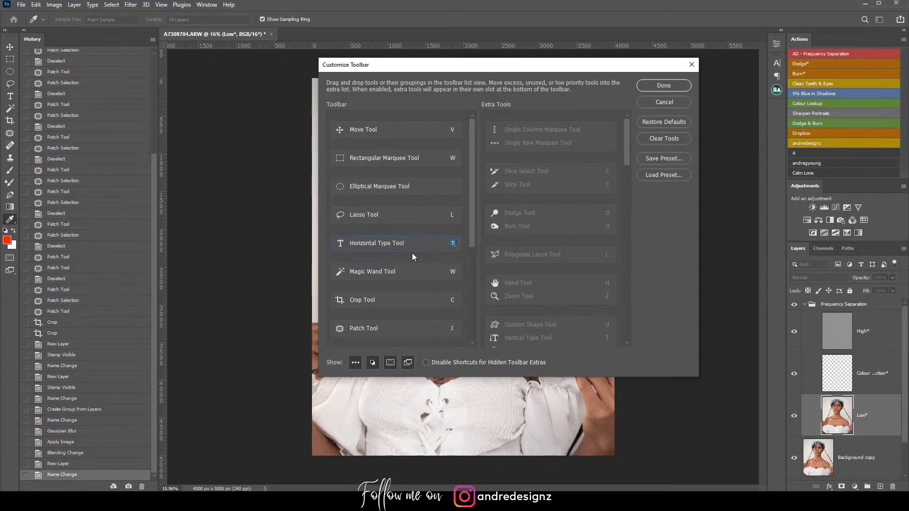
pyautogui.moveTo(388, 247)
pyautogui.mouseDown()
pyautogui.moveTo(387, 216)
pyautogui.moveTo(387, 224)
pyautogui.mouseUp()
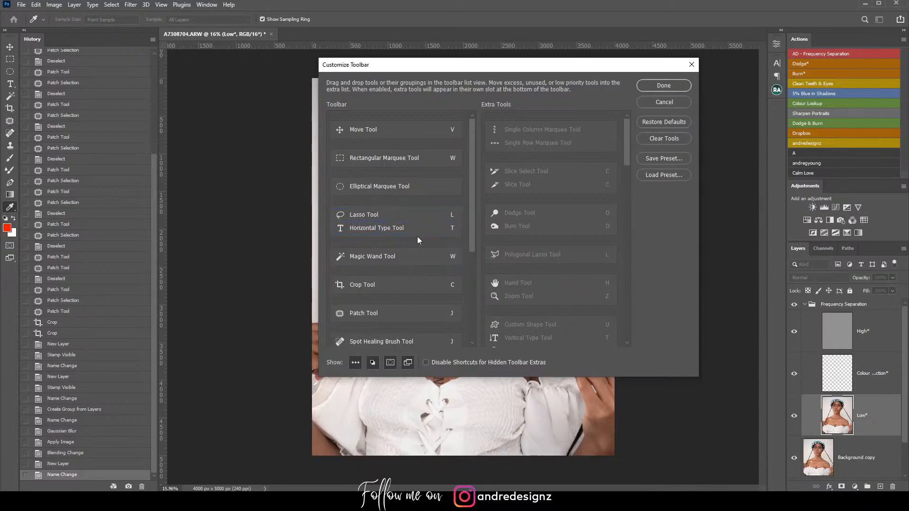
pyautogui.moveTo(400, 228); pyautogui.dragTo(402, 243)
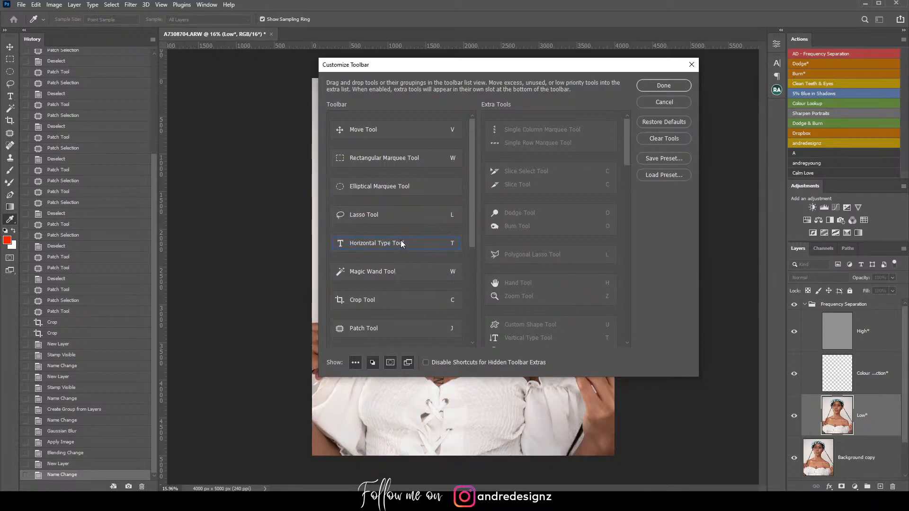
# Step: Try grouping the Mixer Brush Tool with the Brush Tool, restore it to its own slot and close the toolbar customization
pyautogui.scroll(-3, 405, 244)
pyautogui.scroll(-4, 408, 251)
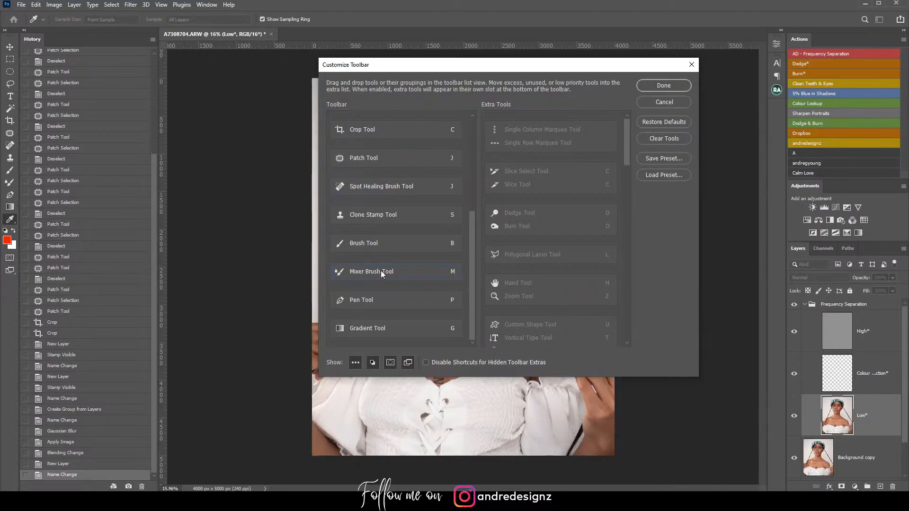
pyautogui.moveTo(385, 268)
pyautogui.mouseDown()
pyautogui.moveTo(381, 247)
pyautogui.moveTo(386, 256)
pyautogui.mouseUp()
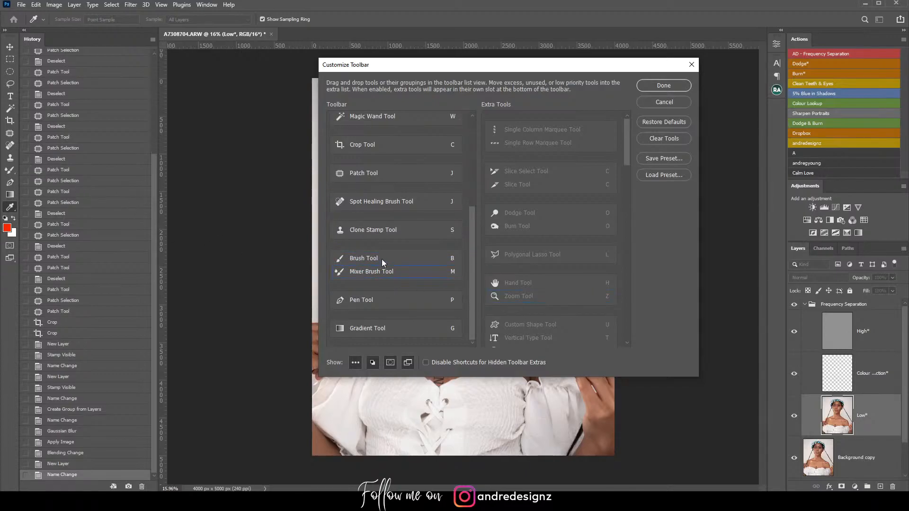
pyautogui.moveTo(387, 274); pyautogui.dragTo(384, 288)
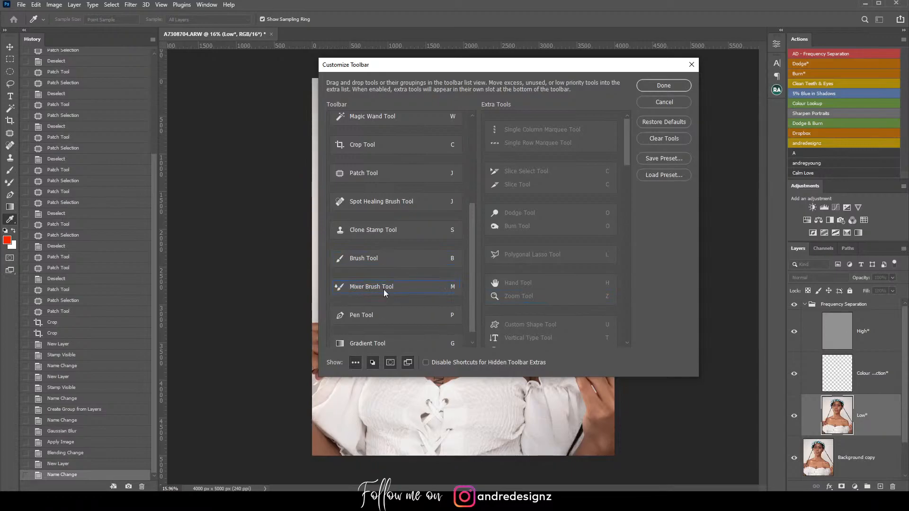
pyautogui.click(681, 88)
# Step: Activate the Mixer Brush and sample a skin tone from the face on the Low layer
pyautogui.click(10, 183)
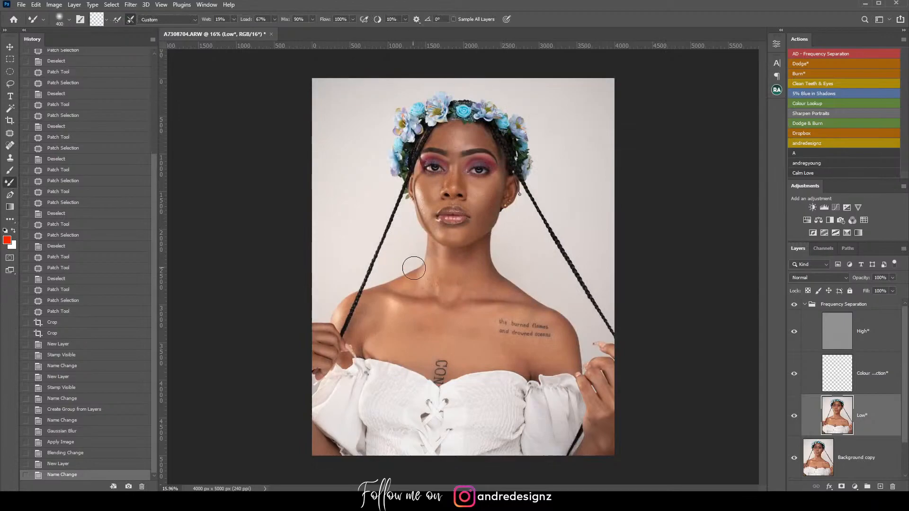
pyautogui.scroll(3, 521, 280)
pyautogui.keyDown('alt'); pyautogui.click(450, 162); pyautogui.keyUp('alt')
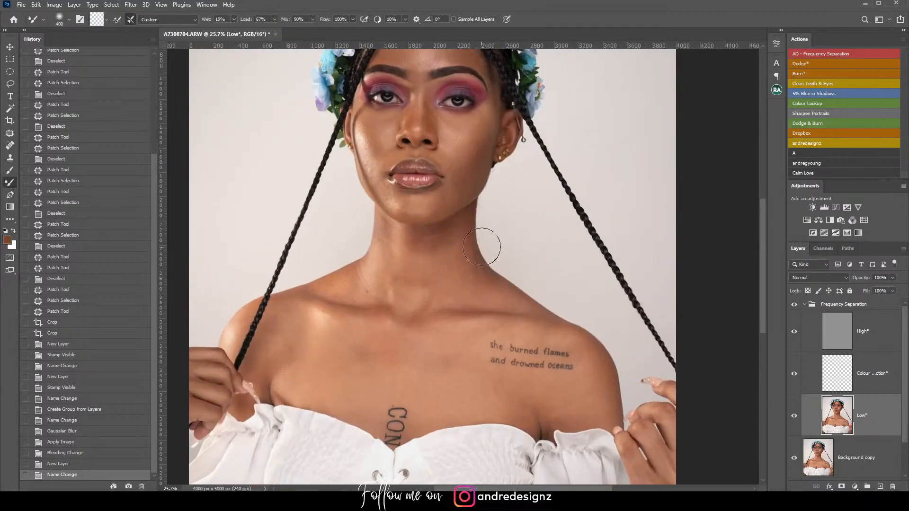
pyautogui.scroll(3, 521, 237)
pyautogui.hscroll(-2, 521, 237)
pyautogui.scroll(2, 543, 221)
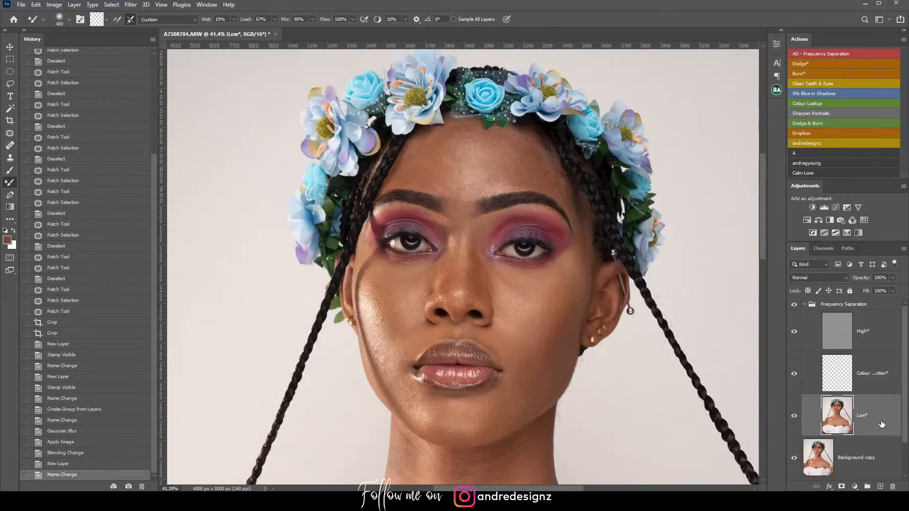
# Step: Set the Mixer Brush's Wet value to 21% and reduce the brush size to 175
pyautogui.press('[')
pyautogui.press('[')
pyautogui.click(233, 20)
pyautogui.moveTo(230, 31); pyautogui.dragTo(237, 30)
pyautogui.moveTo(235, 31); pyautogui.dragTo(238, 31)
pyautogui.click(551, 18)
pyautogui.press('[')
pyautogui.press('[')
pyautogui.press('[')
# Step: Blend the forehead's skin tones with the Mixer Brush and compare before and after using the Frequency Separation group's visibility
pyautogui.moveTo(456, 148); pyautogui.dragTo(443, 166)
pyautogui.moveTo(460, 136)
pyautogui.mouseDown()
pyautogui.moveTo(421, 173)
pyautogui.moveTo(421, 154)
pyautogui.moveTo(395, 185)
pyautogui.mouseUp()
pyautogui.moveTo(438, 149)
pyautogui.mouseDown()
pyautogui.moveTo(462, 140)
pyautogui.moveTo(433, 172)
pyautogui.moveTo(477, 155)
pyautogui.mouseUp()
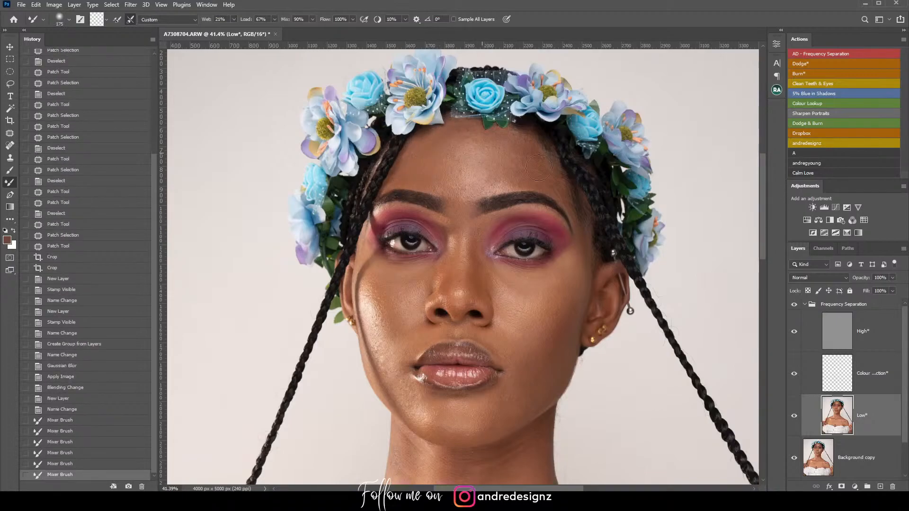
pyautogui.moveTo(530, 164)
pyautogui.mouseDown()
pyautogui.moveTo(497, 149)
pyautogui.moveTo(538, 178)
pyautogui.moveTo(508, 155)
pyautogui.moveTo(497, 159)
pyautogui.moveTo(538, 179)
pyautogui.moveTo(493, 167)
pyautogui.moveTo(530, 176)
pyautogui.moveTo(476, 186)
pyautogui.moveTo(509, 175)
pyautogui.moveTo(473, 194)
pyautogui.moveTo(499, 167)
pyautogui.moveTo(472, 194)
pyautogui.mouseUp()
pyautogui.moveTo(507, 134); pyautogui.dragTo(520, 165)
pyautogui.moveTo(519, 164)
pyautogui.mouseDown()
pyautogui.moveTo(479, 155)
pyautogui.moveTo(465, 130)
pyautogui.moveTo(476, 148)
pyautogui.mouseUp()
pyautogui.moveTo(476, 148)
pyautogui.mouseDown()
pyautogui.moveTo(437, 143)
pyautogui.moveTo(465, 142)
pyautogui.moveTo(426, 154)
pyautogui.moveTo(473, 158)
pyautogui.moveTo(442, 168)
pyautogui.moveTo(445, 175)
pyautogui.moveTo(401, 178)
pyautogui.moveTo(450, 172)
pyautogui.moveTo(439, 186)
pyautogui.moveTo(483, 169)
pyautogui.moveTo(538, 174)
pyautogui.moveTo(463, 140)
pyautogui.moveTo(443, 179)
pyautogui.mouseUp()
pyautogui.moveTo(521, 167); pyautogui.dragTo(568, 197)
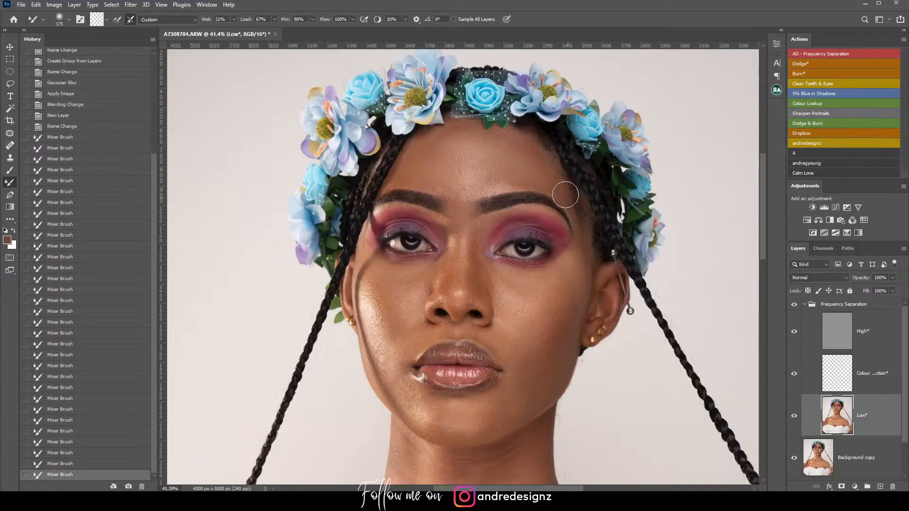
pyautogui.click(794, 305)
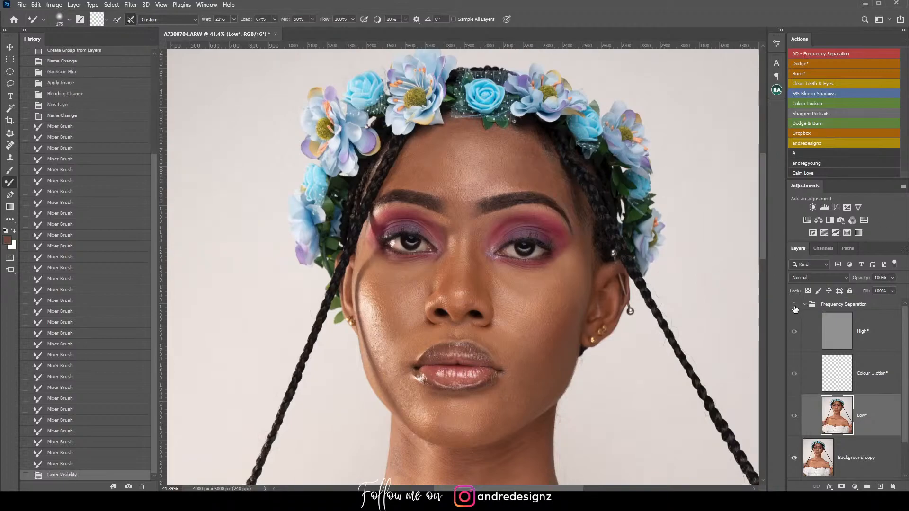
pyautogui.click(794, 305)
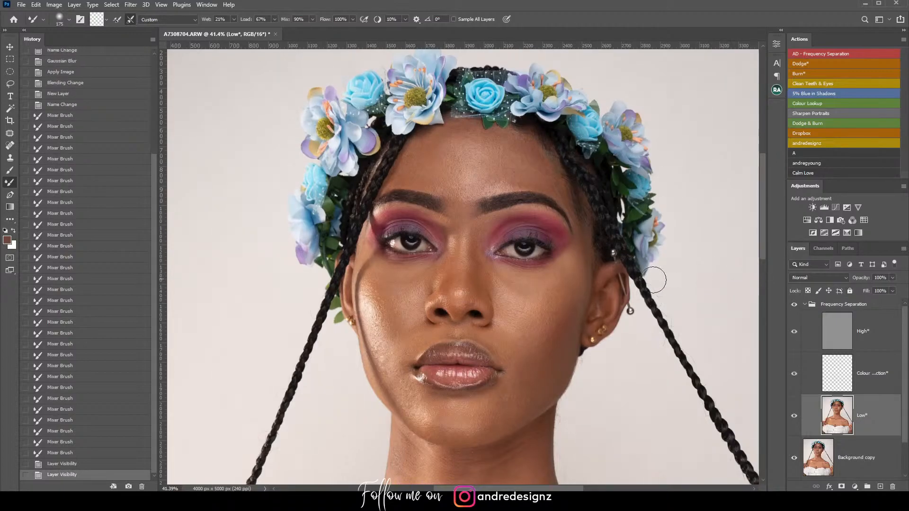
# Step: Smooth the forehead along the hairline and temple with a smaller Mixer Brush
pyautogui.scroll(3, 477, 204)
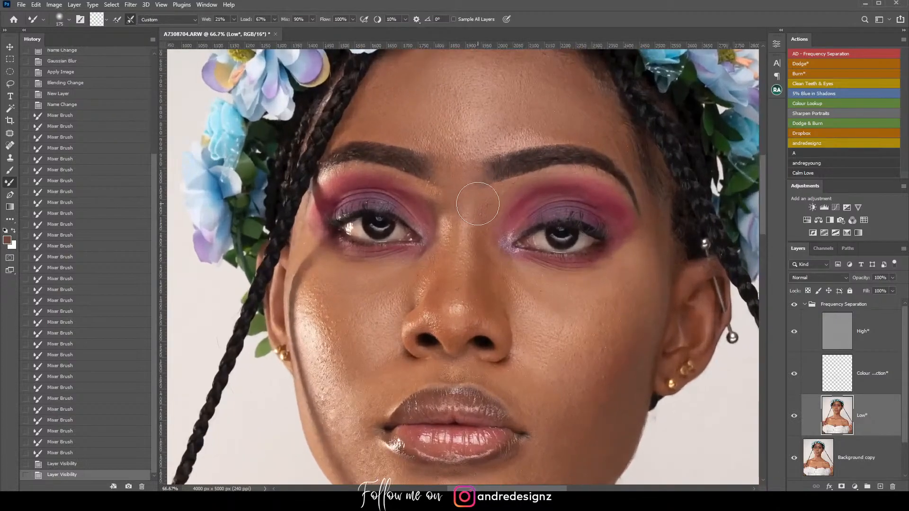
pyautogui.scroll(-1, 477, 204)
pyautogui.press('[')
pyautogui.press('[')
pyautogui.press('[')
pyautogui.press('[')
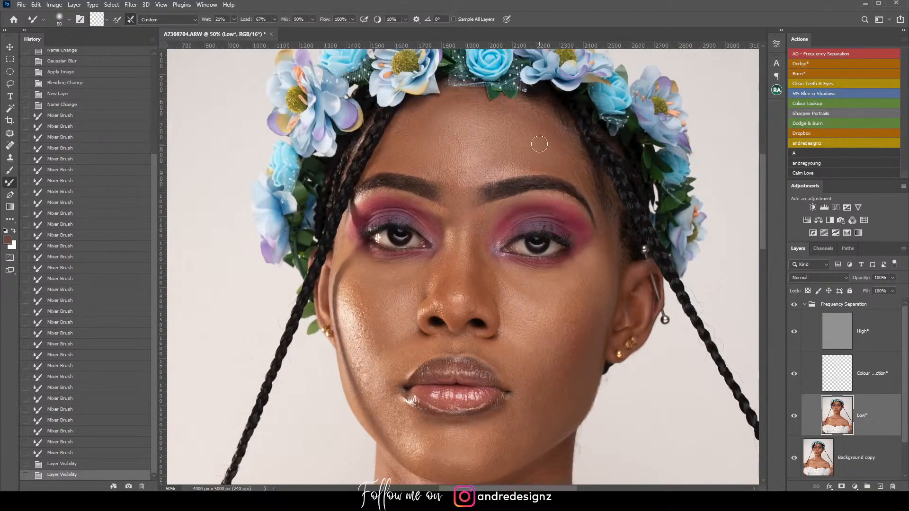
pyautogui.moveTo(544, 144)
pyautogui.mouseDown()
pyautogui.moveTo(531, 112)
pyautogui.moveTo(558, 128)
pyautogui.moveTo(558, 154)
pyautogui.moveTo(568, 157)
pyautogui.moveTo(568, 143)
pyautogui.moveTo(551, 132)
pyautogui.moveTo(560, 151)
pyautogui.moveTo(531, 163)
pyautogui.moveTo(566, 182)
pyautogui.moveTo(550, 156)
pyautogui.mouseUp()
pyautogui.moveTo(455, 104)
pyautogui.mouseDown()
pyautogui.moveTo(405, 127)
pyautogui.moveTo(435, 110)
pyautogui.moveTo(403, 136)
pyautogui.moveTo(426, 118)
pyautogui.moveTo(392, 164)
pyautogui.moveTo(405, 136)
pyautogui.moveTo(375, 170)
pyautogui.moveTo(393, 149)
pyautogui.moveTo(384, 177)
pyautogui.moveTo(425, 176)
pyautogui.moveTo(384, 160)
pyautogui.mouseUp()
pyautogui.moveTo(429, 113)
pyautogui.mouseDown()
pyautogui.moveTo(418, 108)
pyautogui.moveTo(513, 107)
pyautogui.moveTo(542, 140)
pyautogui.moveTo(570, 131)
pyautogui.moveTo(570, 163)
pyautogui.moveTo(593, 181)
pyautogui.mouseUp()
pyautogui.moveTo(549, 161); pyautogui.dragTo(587, 215)
# Step: Blend the tones down the side of the nose bridge with a small Mixer Brush
pyautogui.press(']')
pyautogui.press('[')
pyautogui.press('[')
pyautogui.moveTo(483, 219); pyautogui.dragTo(483, 284)
pyautogui.moveTo(479, 222); pyautogui.dragTo(478, 303)
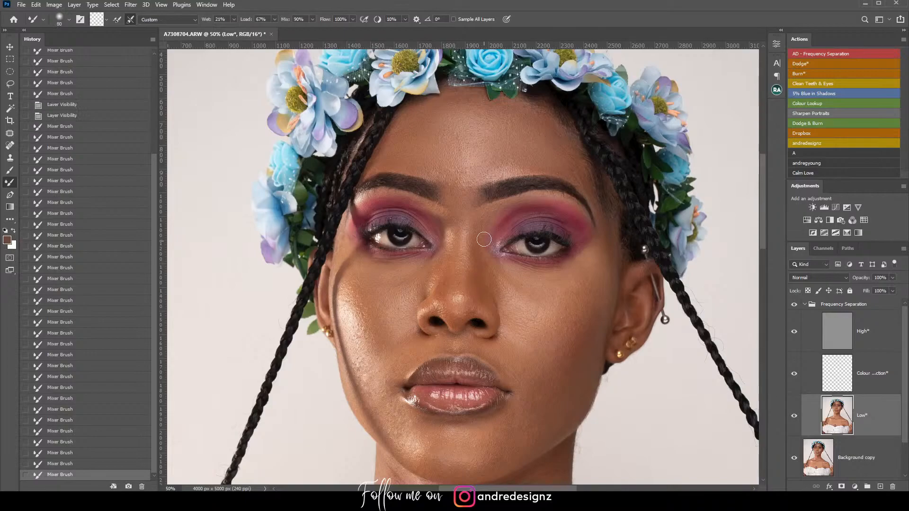
pyautogui.moveTo(477, 226); pyautogui.dragTo(477, 298)
pyautogui.moveTo(481, 235); pyautogui.dragTo(475, 298)
# Step: Smooth the eyeshadow on the upper eyelids, undoing a stray stroke, and compare with the Frequency Separation group hidden
pyautogui.moveTo(557, 203)
pyautogui.mouseDown()
pyautogui.moveTo(528, 212)
pyautogui.moveTo(529, 199)
pyautogui.moveTo(602, 223)
pyautogui.moveTo(537, 202)
pyautogui.mouseUp()
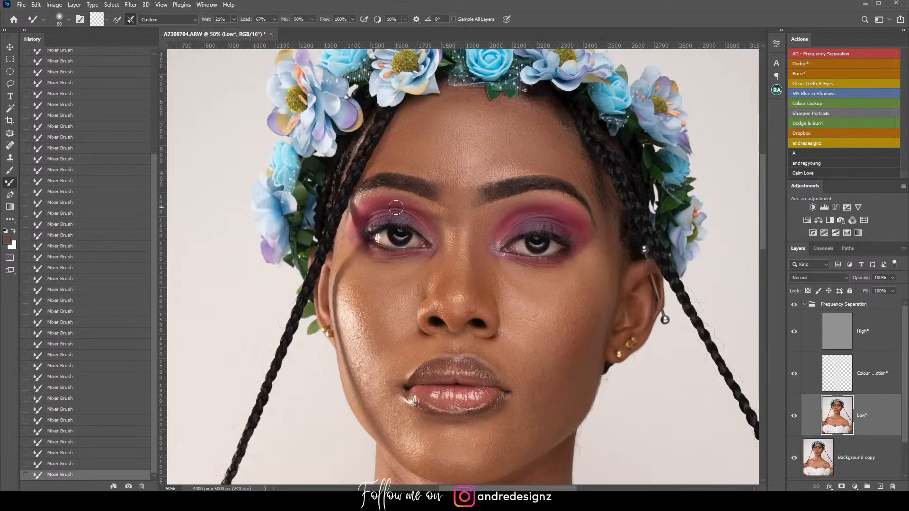
pyautogui.hotkey('ctrl', 'z')
pyautogui.moveTo(390, 201); pyautogui.dragTo(379, 217)
pyautogui.click(795, 306)
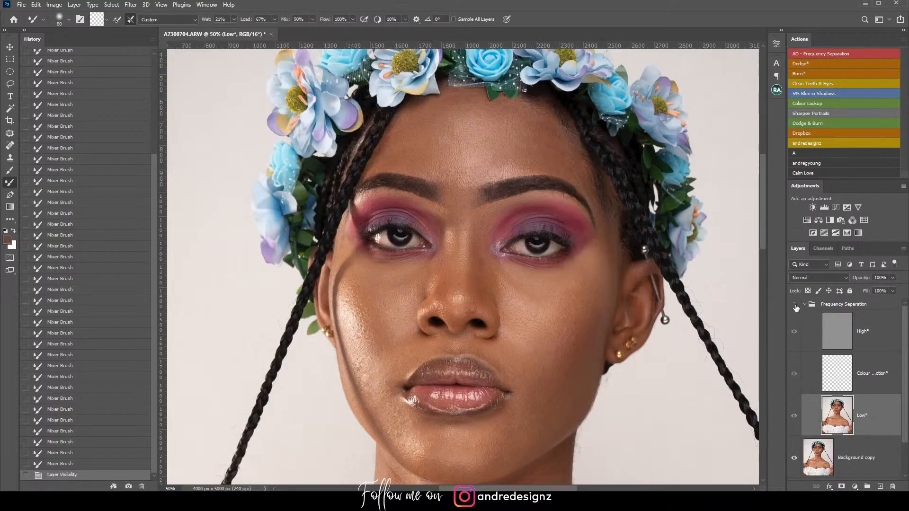
pyautogui.click(795, 305)
# Step: Blend the nose highlights and the skin from under the eye down the cheek on the earring side
pyautogui.moveTo(457, 269)
pyautogui.mouseDown()
pyautogui.moveTo(454, 242)
pyautogui.moveTo(454, 284)
pyautogui.mouseUp()
pyautogui.moveTo(462, 247)
pyautogui.mouseDown()
pyautogui.moveTo(464, 258)
pyautogui.moveTo(466, 243)
pyautogui.mouseUp()
pyautogui.press(']')
pyautogui.moveTo(595, 262)
pyautogui.mouseDown()
pyautogui.moveTo(602, 234)
pyautogui.moveTo(600, 303)
pyautogui.moveTo(602, 246)
pyautogui.moveTo(581, 304)
pyautogui.moveTo(602, 233)
pyautogui.moveTo(600, 273)
pyautogui.moveTo(608, 247)
pyautogui.moveTo(571, 291)
pyautogui.moveTo(533, 279)
pyautogui.moveTo(602, 260)
pyautogui.moveTo(561, 306)
pyautogui.moveTo(582, 279)
pyautogui.moveTo(559, 286)
pyautogui.moveTo(508, 275)
pyautogui.moveTo(531, 283)
pyautogui.mouseUp()
pyautogui.moveTo(531, 283); pyautogui.dragTo(544, 284)
pyautogui.moveTo(545, 284); pyautogui.dragTo(543, 284)
pyautogui.moveTo(543, 284)
pyautogui.mouseDown()
pyautogui.moveTo(604, 301)
pyautogui.moveTo(589, 300)
pyautogui.moveTo(587, 310)
pyautogui.moveTo(589, 295)
pyautogui.moveTo(553, 413)
pyautogui.mouseUp()
# Step: Smooth the outer cheek, jaw side and temple next to the ear with a larger Mixer Brush
pyautogui.press(']')
pyautogui.moveTo(591, 317)
pyautogui.mouseDown()
pyautogui.moveTo(560, 375)
pyautogui.moveTo(529, 404)
pyautogui.moveTo(605, 233)
pyautogui.mouseUp()
pyautogui.moveTo(581, 293)
pyautogui.mouseDown()
pyautogui.moveTo(523, 361)
pyautogui.moveTo(499, 374)
pyautogui.mouseUp()
pyautogui.moveTo(566, 309)
pyautogui.mouseDown()
pyautogui.moveTo(493, 370)
pyautogui.moveTo(559, 318)
pyautogui.moveTo(503, 344)
pyautogui.mouseUp()
pyautogui.moveTo(581, 183)
pyautogui.mouseDown()
pyautogui.moveTo(563, 218)
pyautogui.moveTo(537, 204)
pyautogui.moveTo(540, 275)
pyautogui.moveTo(544, 236)
pyautogui.moveTo(529, 233)
pyautogui.moveTo(534, 255)
pyautogui.mouseUp()
pyautogui.moveTo(576, 218); pyautogui.dragTo(572, 235)
pyautogui.moveTo(591, 184); pyautogui.dragTo(583, 226)
# Step: Blend the cheek beside the curved shadow line and compare the face with the Frequency Separation group hidden and shown
pyautogui.press('space')
pyautogui.moveTo(527, 200); pyautogui.dragTo(649, 275)
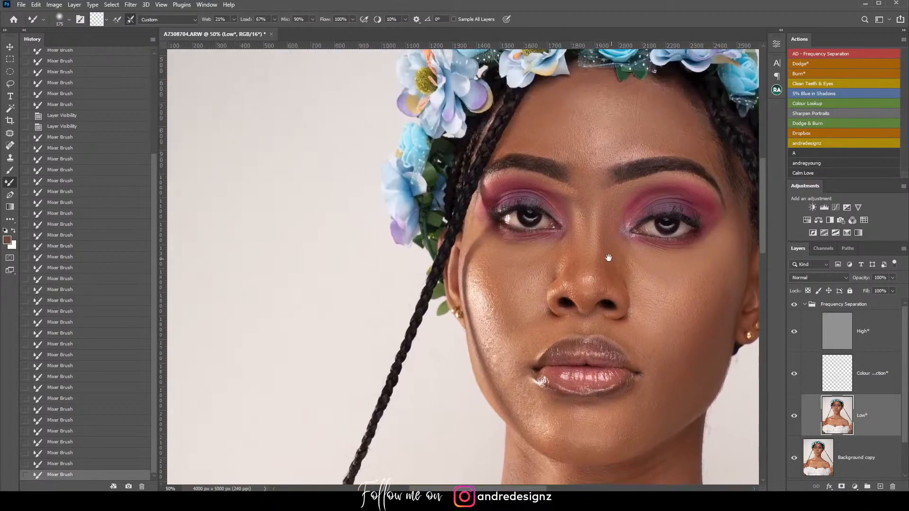
pyautogui.moveTo(489, 269); pyautogui.dragTo(520, 333)
pyautogui.moveTo(501, 285); pyautogui.dragTo(509, 329)
pyautogui.moveTo(529, 264)
pyautogui.mouseDown()
pyautogui.moveTo(521, 329)
pyautogui.moveTo(541, 278)
pyautogui.moveTo(539, 265)
pyautogui.moveTo(509, 273)
pyautogui.moveTo(529, 262)
pyautogui.moveTo(505, 251)
pyautogui.moveTo(538, 250)
pyautogui.moveTo(525, 280)
pyautogui.moveTo(556, 275)
pyautogui.moveTo(539, 259)
pyautogui.moveTo(542, 289)
pyautogui.mouseUp()
pyautogui.press(']')
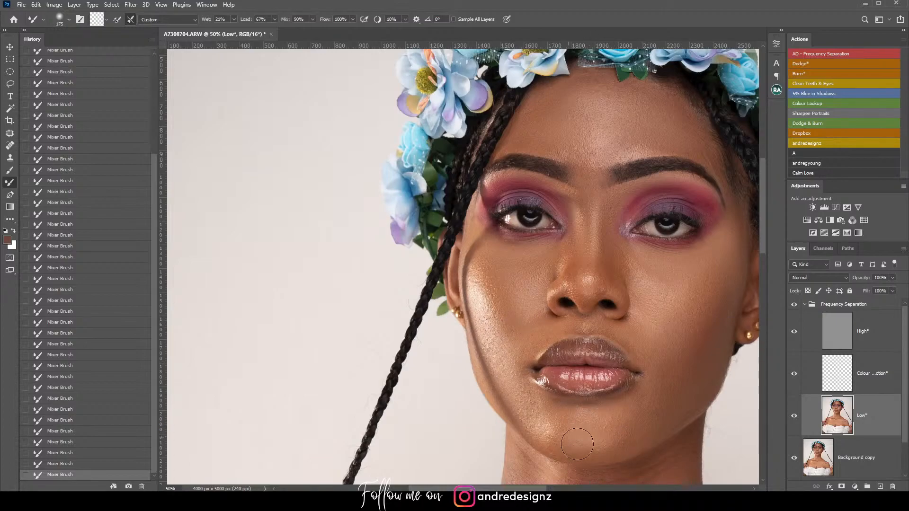
pyautogui.press('[')
pyautogui.press('[')
pyautogui.click(795, 306)
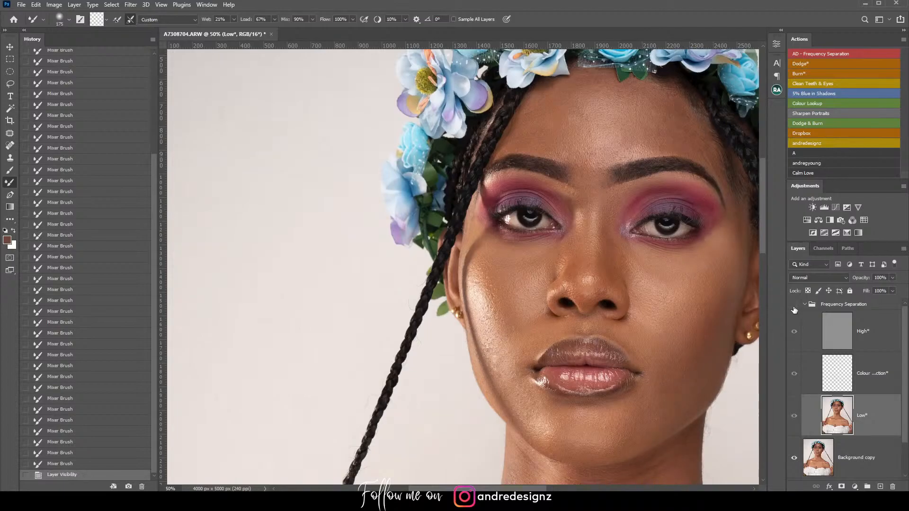
pyautogui.click(794, 305)
# Step: Touch up the forehead and blend the neck skin below the chin with the Mixer Brush
pyautogui.moveTo(650, 346); pyautogui.dragTo(556, 334)
pyautogui.moveTo(539, 99)
pyautogui.mouseDown()
pyautogui.moveTo(602, 97)
pyautogui.moveTo(539, 134)
pyautogui.moveTo(567, 116)
pyautogui.moveTo(503, 91)
pyautogui.mouseUp()
pyautogui.moveTo(590, 360); pyautogui.dragTo(608, 133)
pyautogui.moveTo(576, 259)
pyautogui.mouseDown()
pyautogui.moveTo(554, 282)
pyautogui.moveTo(577, 250)
pyautogui.moveTo(567, 285)
pyautogui.mouseUp()
pyautogui.moveTo(588, 242); pyautogui.dragTo(573, 279)
pyautogui.moveTo(561, 328); pyautogui.dragTo(591, 278)
pyautogui.moveTo(464, 239); pyautogui.dragTo(484, 347)
pyautogui.moveTo(481, 290)
pyautogui.mouseDown()
pyautogui.moveTo(487, 369)
pyautogui.moveTo(456, 363)
pyautogui.moveTo(455, 250)
pyautogui.moveTo(446, 325)
pyautogui.moveTo(453, 226)
pyautogui.moveTo(434, 334)
pyautogui.moveTo(453, 261)
pyautogui.moveTo(435, 280)
pyautogui.moveTo(439, 321)
pyautogui.moveTo(424, 350)
pyautogui.moveTo(426, 322)
pyautogui.moveTo(464, 384)
pyautogui.moveTo(473, 318)
pyautogui.moveTo(481, 393)
pyautogui.moveTo(469, 324)
pyautogui.moveTo(522, 328)
pyautogui.moveTo(528, 354)
pyautogui.moveTo(540, 323)
pyautogui.moveTo(518, 285)
pyautogui.moveTo(543, 249)
pyautogui.moveTo(544, 275)
pyautogui.moveTo(536, 263)
pyautogui.moveTo(536, 284)
pyautogui.mouseUp()
pyautogui.moveTo(535, 284); pyautogui.dragTo(604, 296)
pyautogui.moveTo(630, 362)
pyautogui.mouseDown()
pyautogui.moveTo(645, 334)
pyautogui.moveTo(670, 353)
pyautogui.moveTo(634, 361)
pyautogui.moveTo(694, 391)
pyautogui.moveTo(648, 369)
pyautogui.moveTo(732, 389)
pyautogui.moveTo(711, 373)
pyautogui.moveTo(581, 370)
pyautogui.moveTo(676, 375)
pyautogui.mouseUp()
# Step: Blend the skin along the collarbone and across the upper chest, enlarging the Mixer Brush to 300
pyautogui.moveTo(600, 359); pyautogui.dragTo(629, 246)
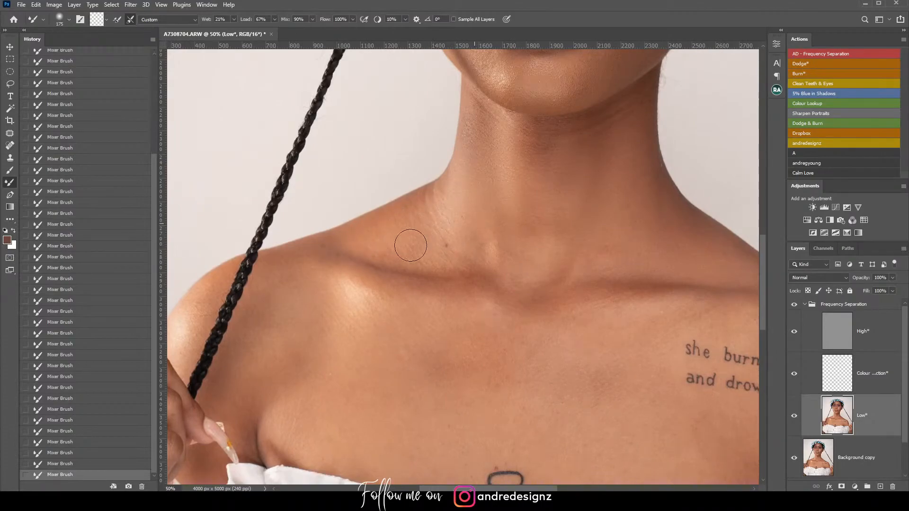
pyautogui.moveTo(320, 275)
pyautogui.mouseDown()
pyautogui.moveTo(446, 301)
pyautogui.moveTo(292, 270)
pyautogui.moveTo(384, 296)
pyautogui.moveTo(305, 271)
pyautogui.moveTo(495, 307)
pyautogui.mouseUp()
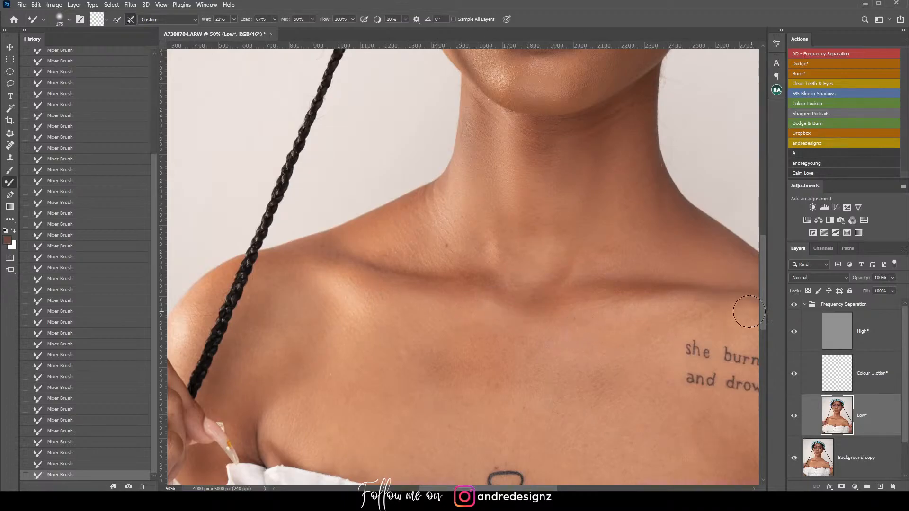
pyautogui.moveTo(609, 287); pyautogui.dragTo(644, 184)
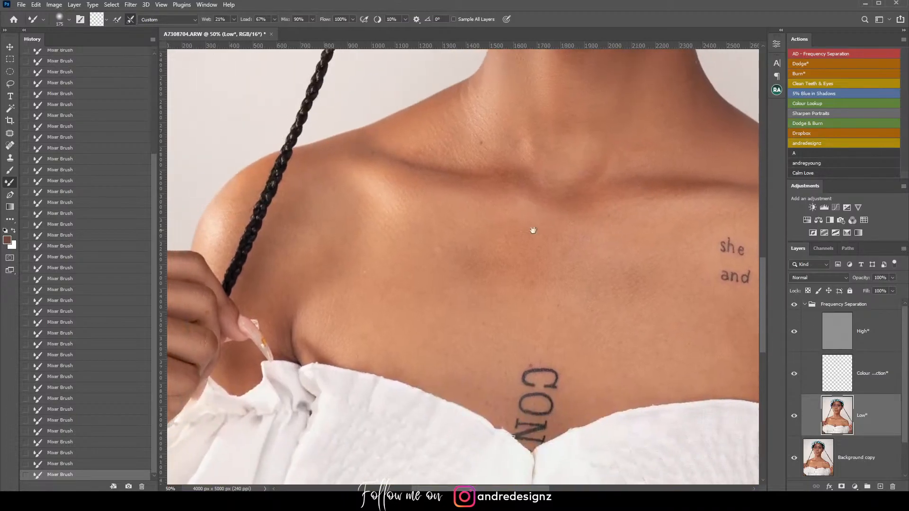
pyautogui.press(']')
pyautogui.press(']')
pyautogui.press(']')
pyautogui.press(']')
pyautogui.press(']')
pyautogui.moveTo(363, 217)
pyautogui.mouseDown()
pyautogui.moveTo(270, 305)
pyautogui.moveTo(321, 203)
pyautogui.moveTo(286, 241)
pyautogui.moveTo(314, 220)
pyautogui.moveTo(307, 227)
pyautogui.moveTo(380, 227)
pyautogui.moveTo(332, 267)
pyautogui.moveTo(445, 256)
pyautogui.moveTo(435, 247)
pyautogui.moveTo(356, 330)
pyautogui.moveTo(510, 244)
pyautogui.moveTo(418, 332)
pyautogui.moveTo(556, 255)
pyautogui.moveTo(454, 353)
pyautogui.moveTo(574, 262)
pyautogui.moveTo(456, 356)
pyautogui.moveTo(496, 245)
pyautogui.moveTo(369, 325)
pyautogui.moveTo(459, 239)
pyautogui.moveTo(338, 320)
pyautogui.moveTo(593, 260)
pyautogui.moveTo(578, 244)
pyautogui.moveTo(677, 338)
pyautogui.moveTo(572, 258)
pyautogui.moveTo(639, 336)
pyautogui.moveTo(587, 324)
pyautogui.moveTo(624, 289)
pyautogui.moveTo(706, 330)
pyautogui.moveTo(661, 292)
pyautogui.moveTo(760, 363)
pyautogui.mouseUp()
# Step: Blend the upper chest skin around the tattoos with the Mixer Brush, reducing the brush size to 150
pyautogui.moveTo(653, 304); pyautogui.dragTo(499, 274)
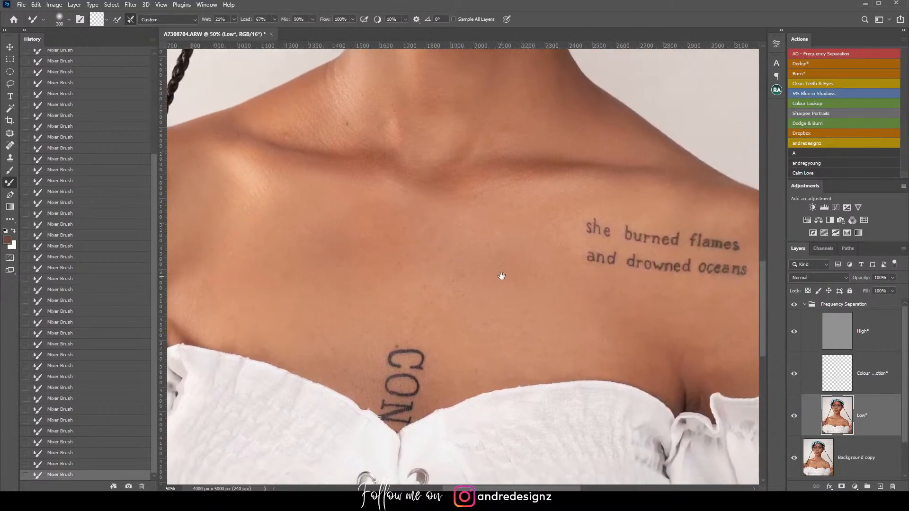
pyautogui.moveTo(434, 247)
pyautogui.mouseDown()
pyautogui.moveTo(432, 266)
pyautogui.moveTo(371, 280)
pyautogui.moveTo(351, 257)
pyautogui.moveTo(398, 270)
pyautogui.mouseUp()
pyautogui.moveTo(641, 345)
pyautogui.mouseDown()
pyautogui.moveTo(697, 353)
pyautogui.moveTo(663, 350)
pyautogui.moveTo(629, 317)
pyautogui.moveTo(478, 295)
pyautogui.mouseUp()
pyautogui.moveTo(641, 302)
pyautogui.mouseDown()
pyautogui.moveTo(627, 264)
pyautogui.moveTo(644, 321)
pyautogui.moveTo(602, 242)
pyautogui.moveTo(578, 252)
pyautogui.mouseUp()
pyautogui.press('[')
pyautogui.press('[')
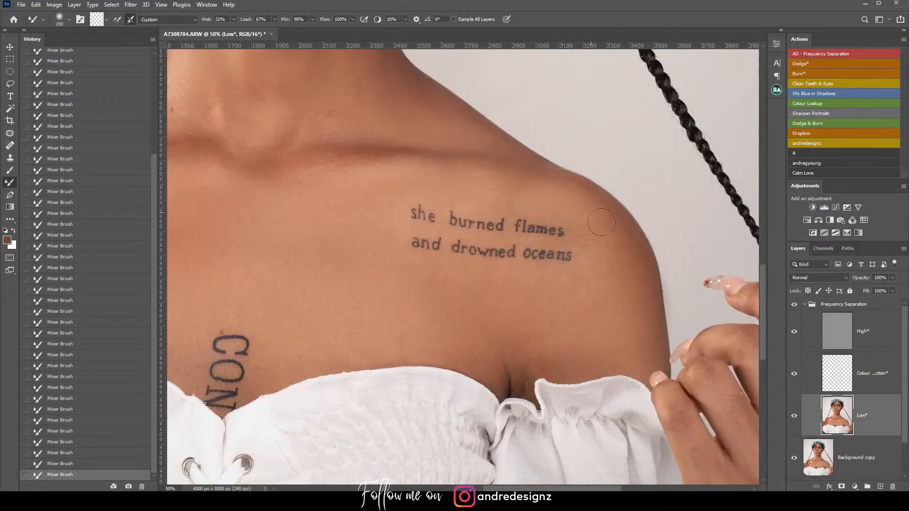
# Step: Compare the chest and shoulder skin with the Frequency Separation group hidden and shown
pyautogui.moveTo(388, 268); pyautogui.dragTo(695, 269)
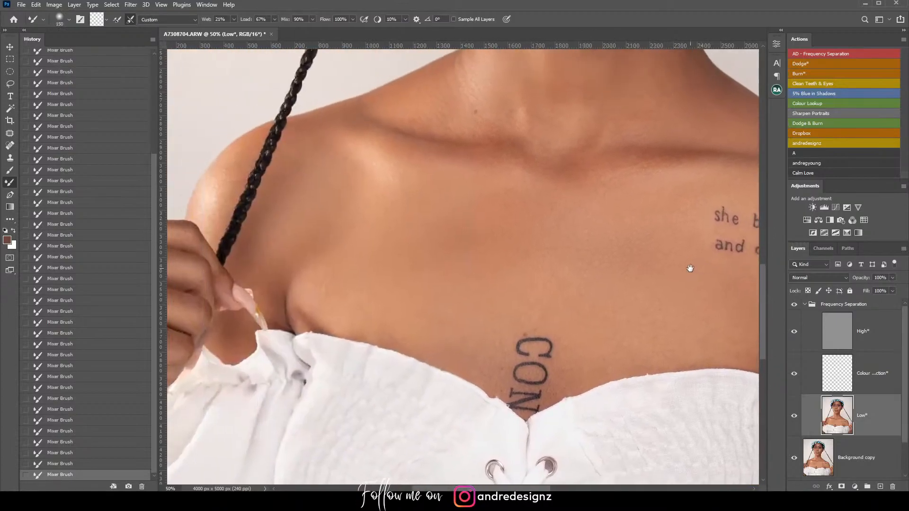
pyautogui.click(796, 305)
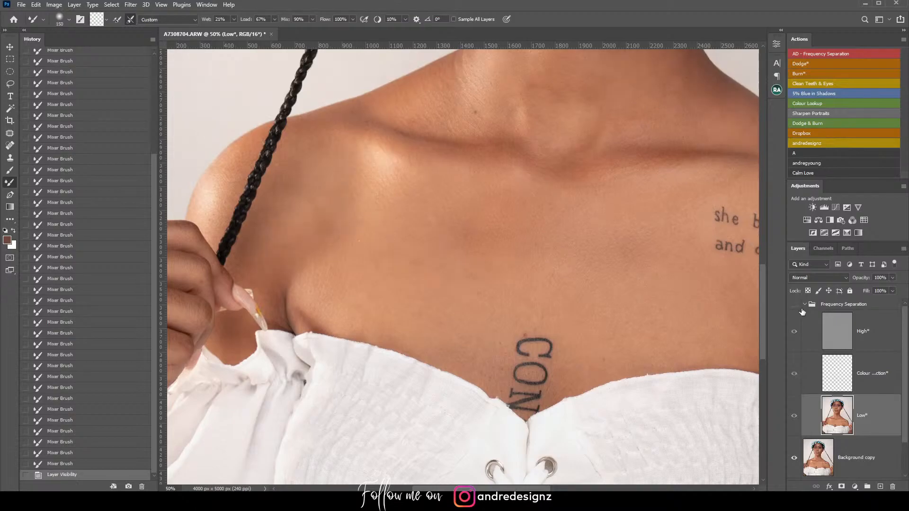
pyautogui.click(795, 305)
# Step: Smooth the skin of the hand and wrist beside the tattooed shoulder with the Mixer Brush
pyautogui.moveTo(606, 324); pyautogui.dragTo(381, 198)
pyautogui.moveTo(505, 292); pyautogui.dragTo(449, 120)
pyautogui.moveTo(681, 181); pyautogui.dragTo(419, 266)
pyautogui.moveTo(505, 333); pyautogui.dragTo(527, 407)
pyautogui.moveTo(507, 361); pyautogui.dragTo(523, 396)
pyautogui.moveTo(481, 329); pyautogui.dragTo(473, 408)
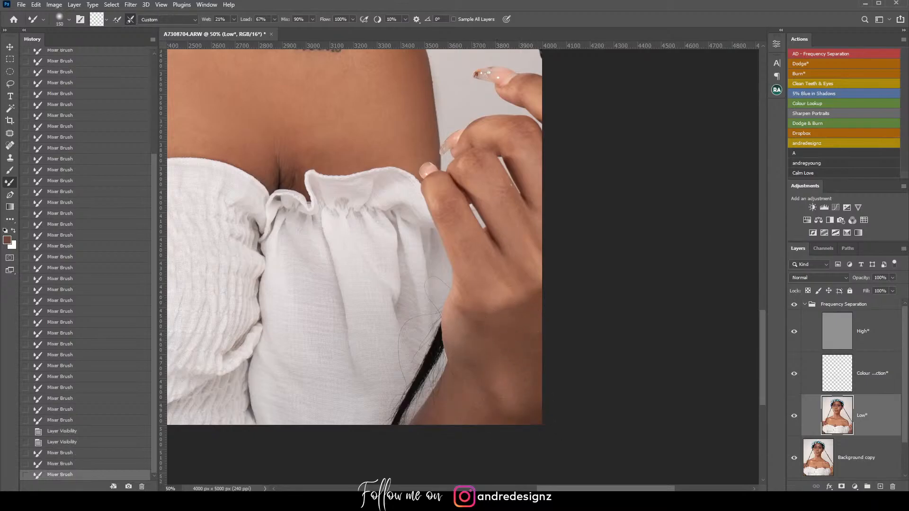
pyautogui.scroll(-6, 585, 257)
pyautogui.scroll(4, 446, 298)
pyautogui.moveTo(455, 352); pyautogui.dragTo(494, 243)
# Step: Blend the neck skin from below the chin down to the collarbone with the Mixer Brush at size 175
pyautogui.scroll(-6, 531, 213)
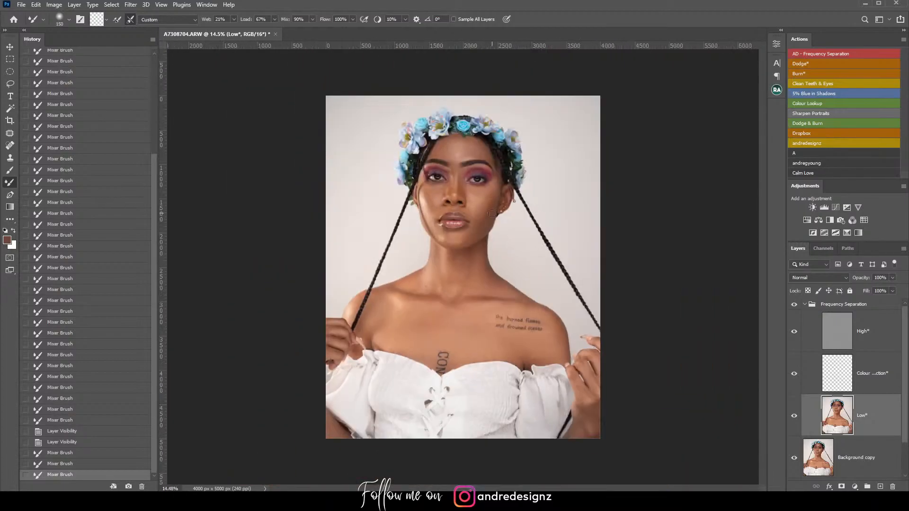
pyautogui.scroll(9, 498, 213)
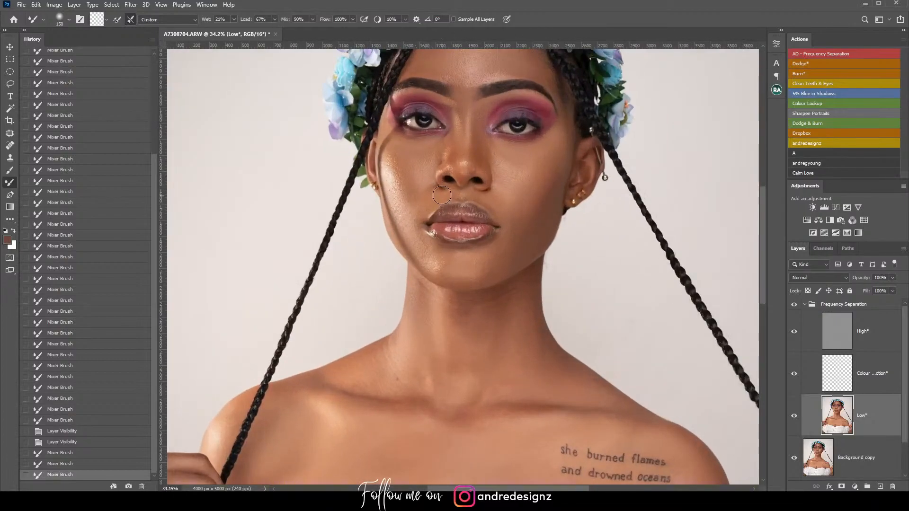
pyautogui.press(']')
pyautogui.press('[')
pyautogui.moveTo(454, 306)
pyautogui.mouseDown()
pyautogui.moveTo(452, 315)
pyautogui.moveTo(467, 315)
pyautogui.mouseUp()
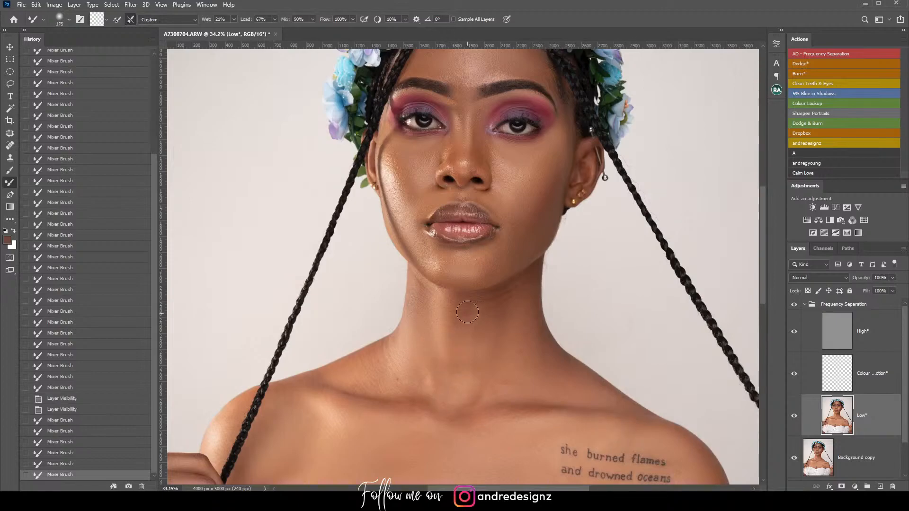
pyautogui.moveTo(471, 358)
pyautogui.mouseDown()
pyautogui.moveTo(500, 324)
pyautogui.moveTo(524, 353)
pyautogui.moveTo(498, 383)
pyautogui.moveTo(507, 298)
pyautogui.moveTo(458, 319)
pyautogui.moveTo(429, 312)
pyautogui.moveTo(417, 383)
pyautogui.moveTo(487, 319)
pyautogui.moveTo(504, 354)
pyautogui.mouseUp()
# Step: Compare the whole retouched portrait with the Background copy layer shown alone
pyautogui.scroll(-2, 555, 353)
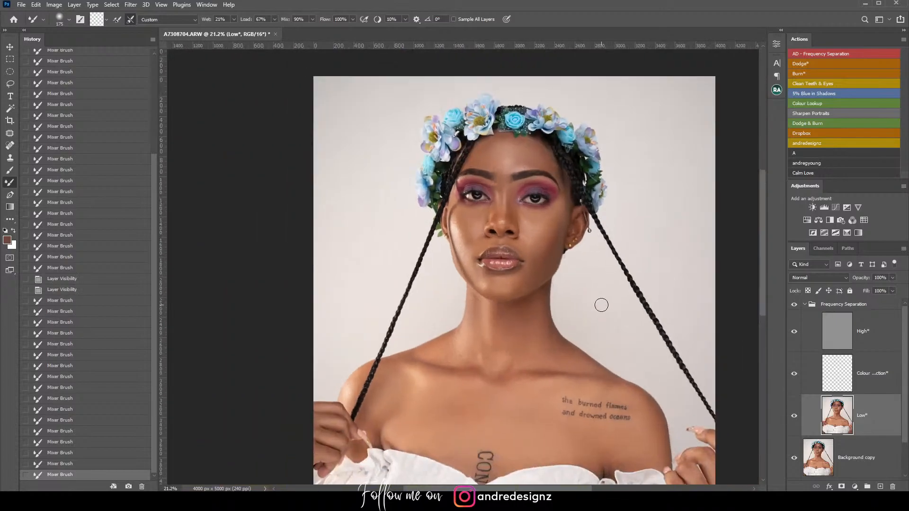
pyautogui.scroll(-1, 824, 369)
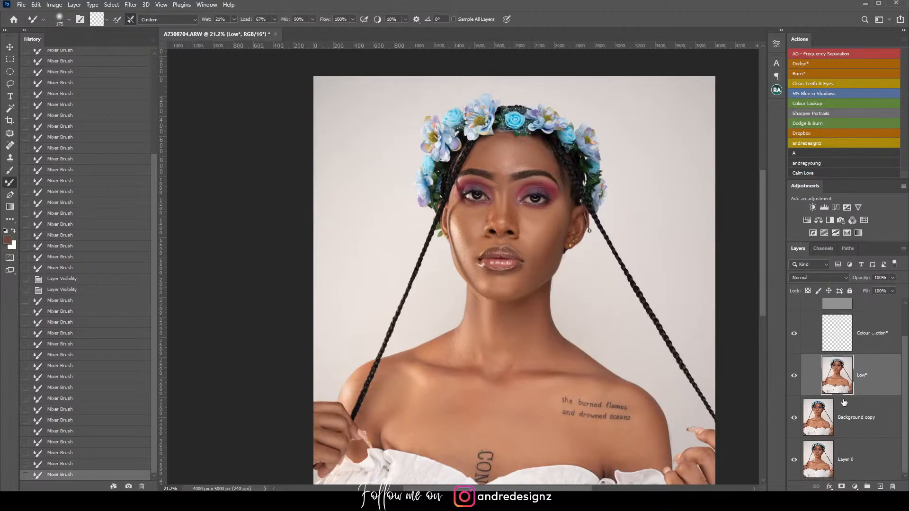
pyautogui.scroll(-1, 581, 204)
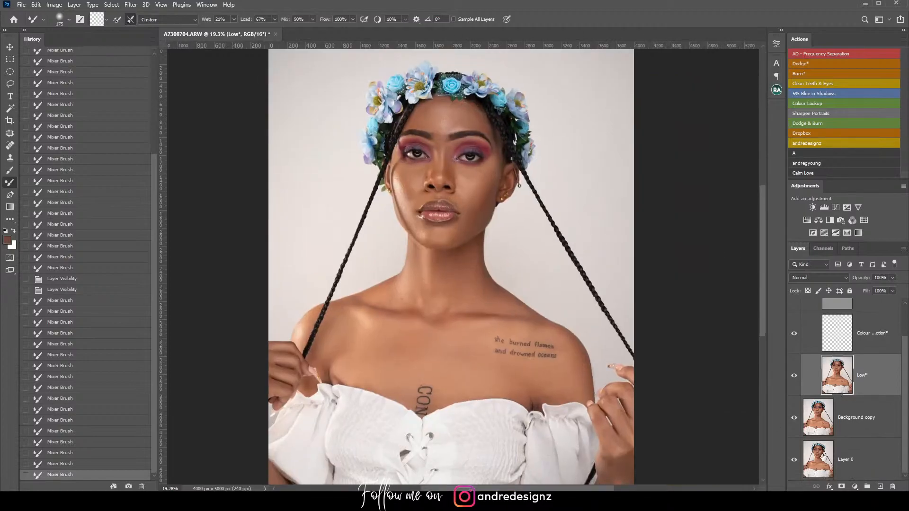
pyautogui.keyDown('alt'); pyautogui.click(794, 418); pyautogui.keyUp('alt')
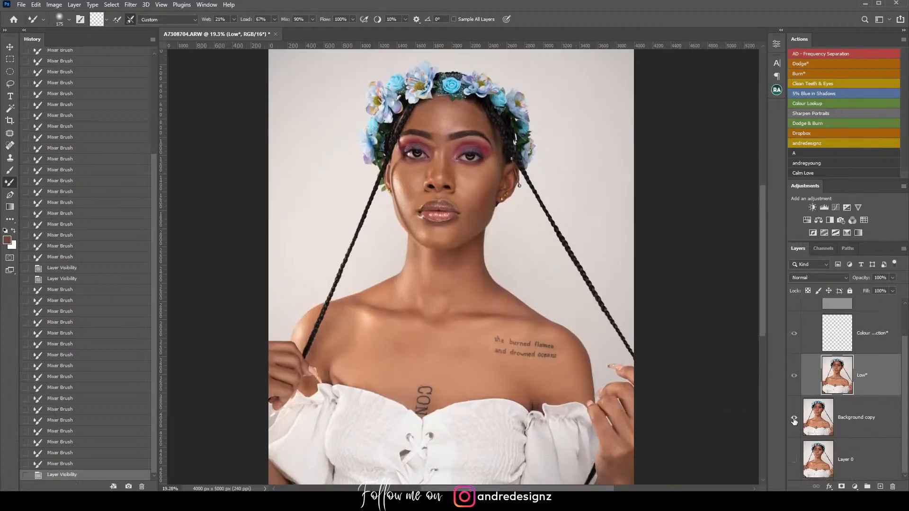
pyautogui.keyDown('alt'); pyautogui.click(794, 420); pyautogui.keyUp('alt')
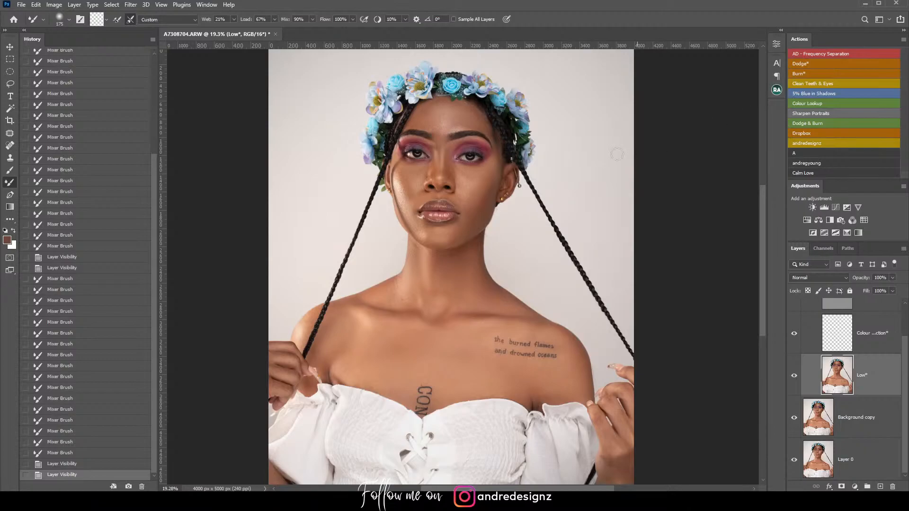
# Step: Examine the smoothed skin on the forehead, brows, nose and cheeks at several magnifications
pyautogui.scroll(5, 398, 108)
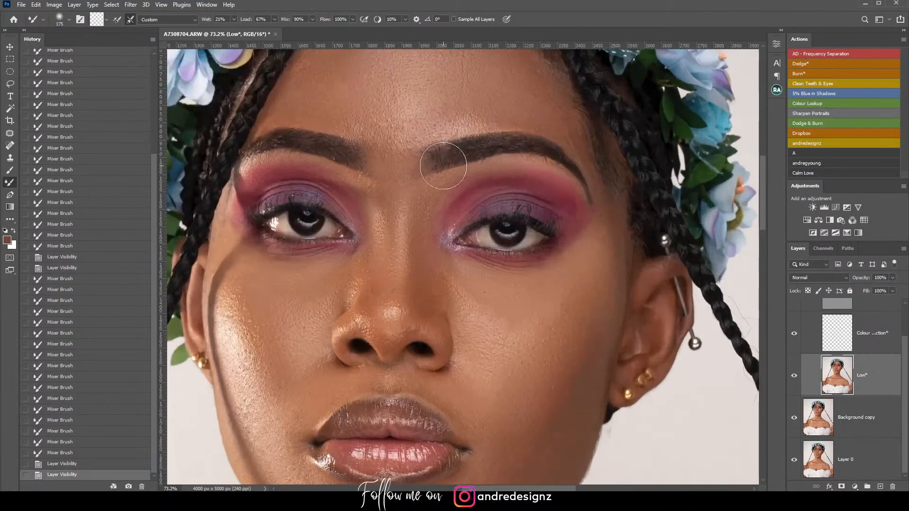
pyautogui.scroll(-3, 387, 165)
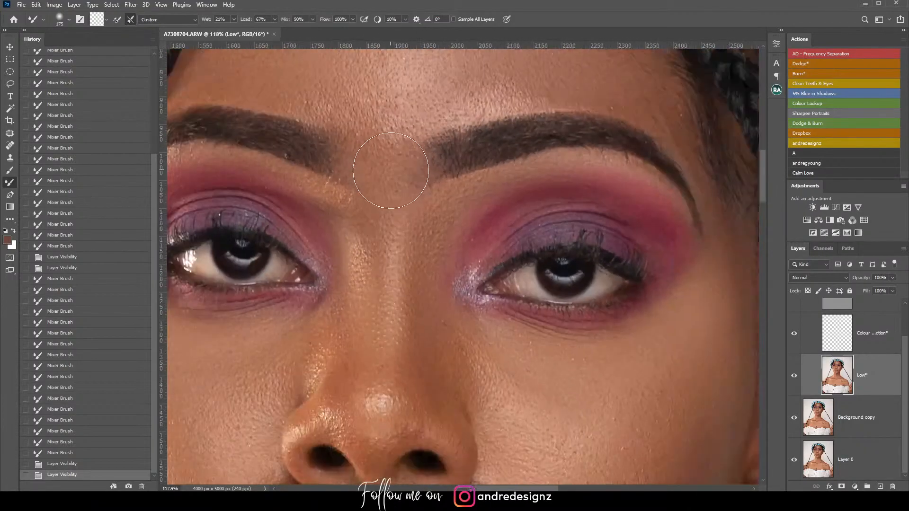
pyautogui.scroll(-2, 418, 186)
pyautogui.scroll(2, 392, 164)
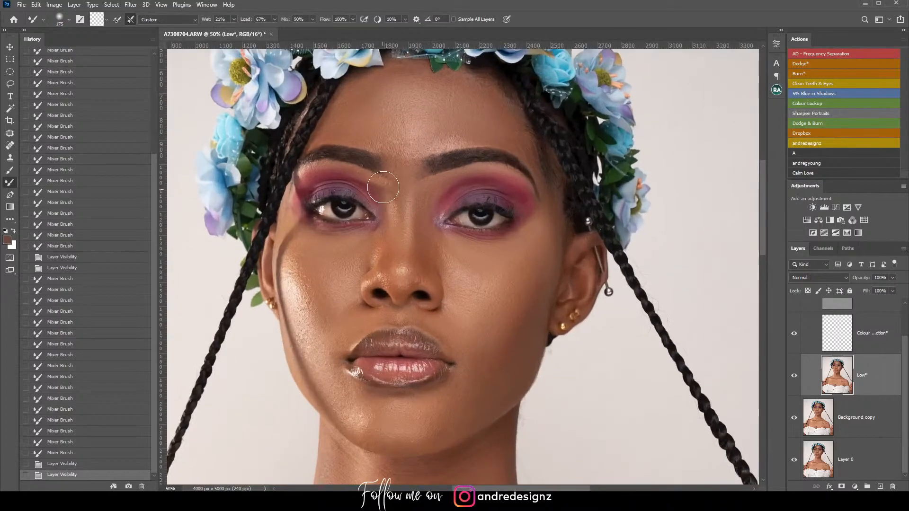
pyautogui.scroll(-2, 392, 165)
pyautogui.scroll(3, 433, 320)
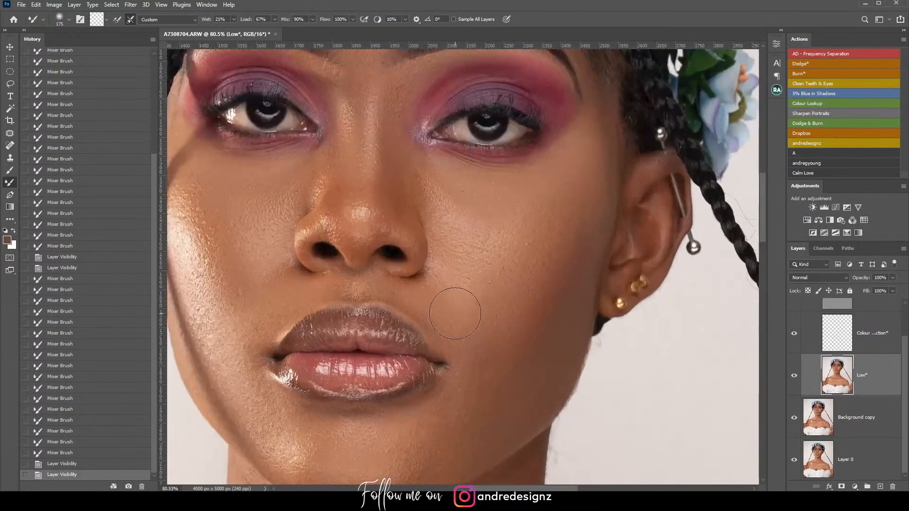
pyautogui.scroll(-3, 457, 312)
pyautogui.scroll(-3, 410, 207)
pyautogui.scroll(2, 377, 153)
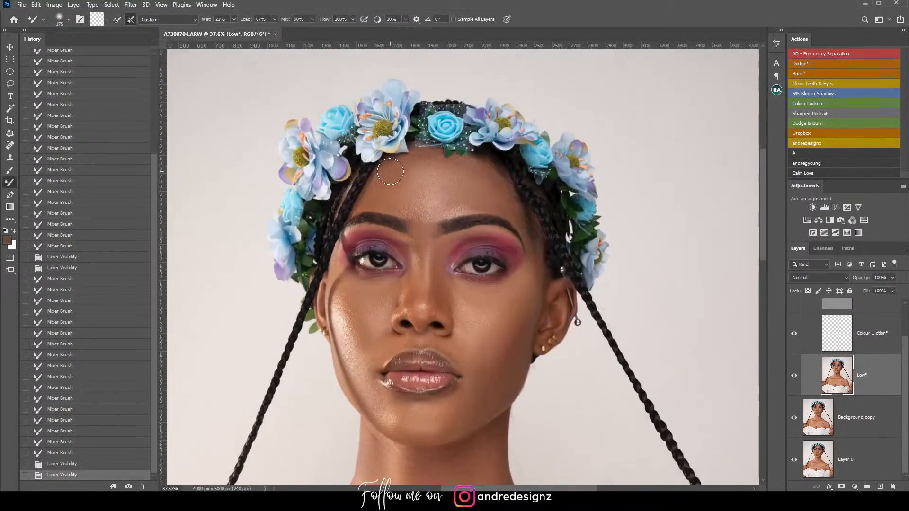
pyautogui.scroll(1, 892, 334)
pyautogui.scroll(1, 892, 335)
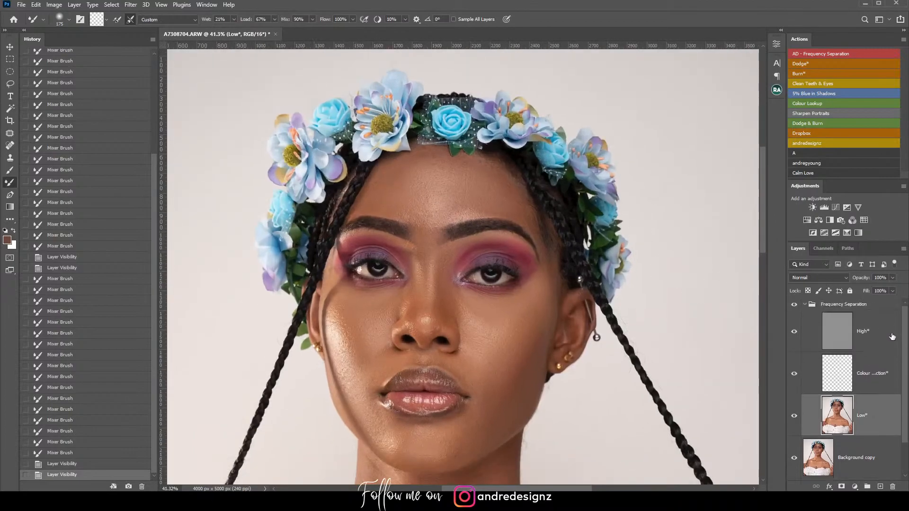
# Step: Collapse the Frequency Separation group, stamp all visible layers into a new layer above it and duplicate that layer
pyautogui.click(829, 308)
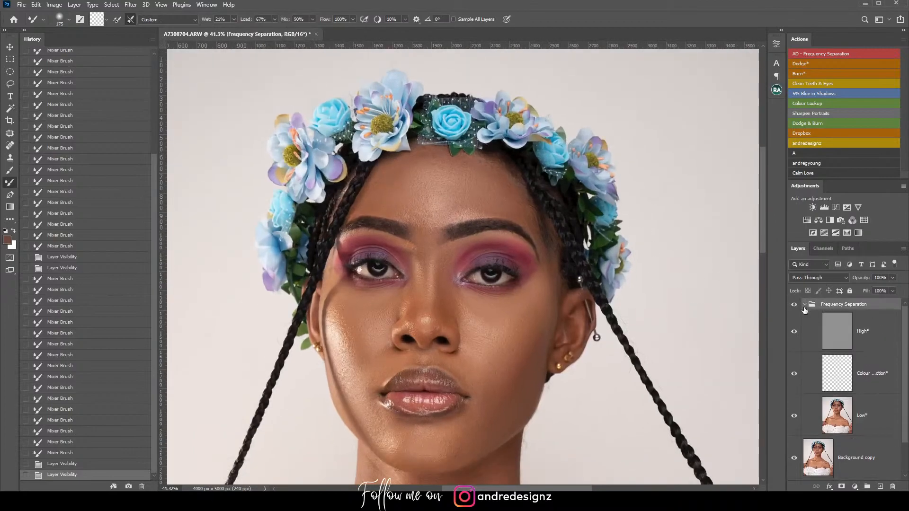
pyautogui.click(805, 306)
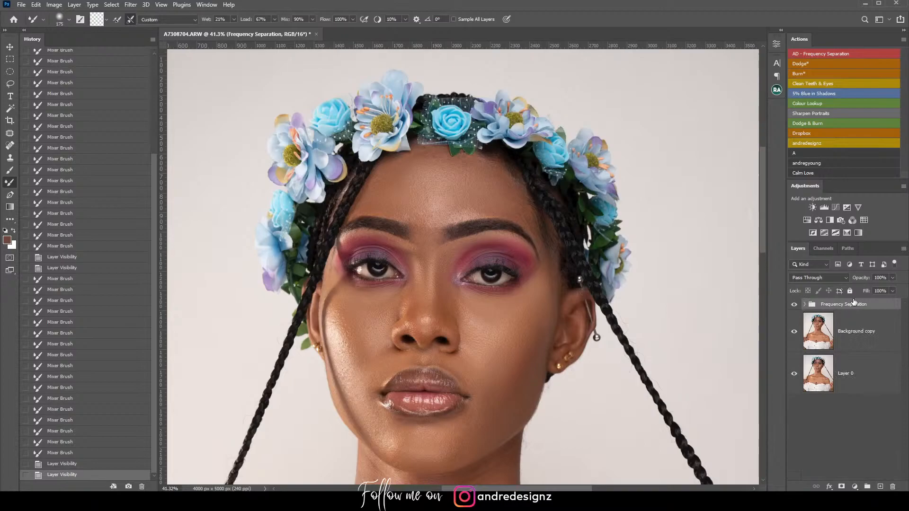
pyautogui.hotkey('ctrl', 'shift', 'alt', 'e')
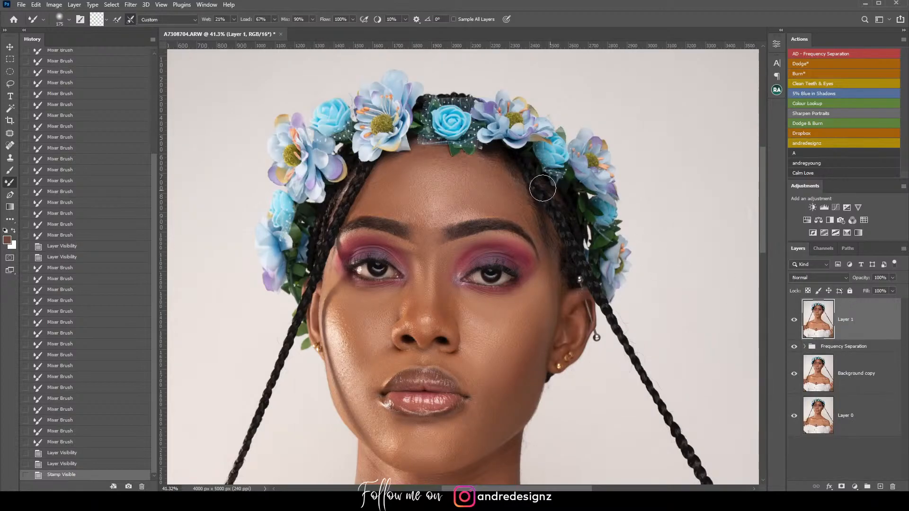
pyautogui.hotkey('ctrl', 'j')
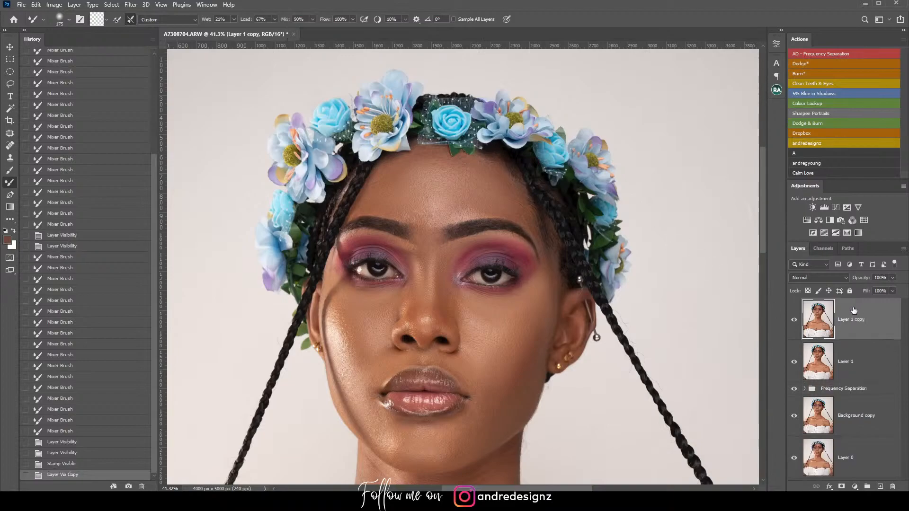
# Step: Trace a Pen tool path from above one eyebrow's inner end, down its edge and around the top of the nose bridge
pyautogui.scroll(5, 456, 161)
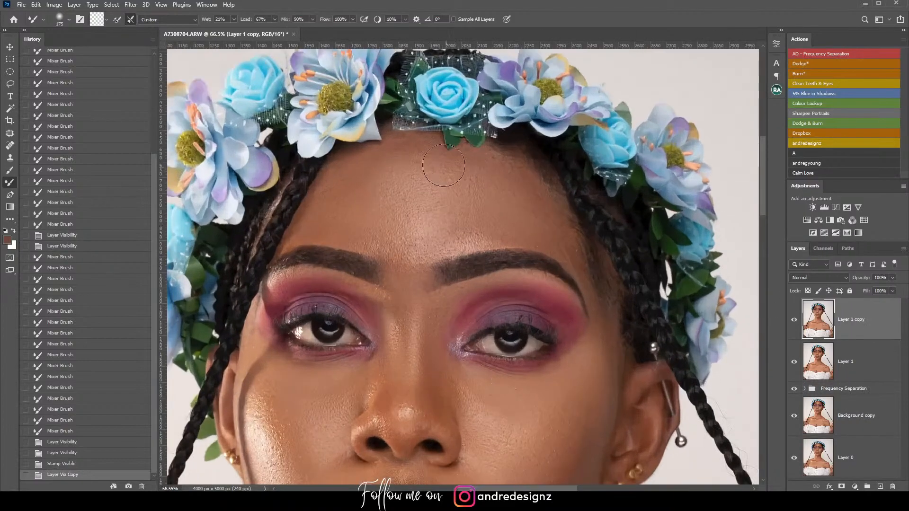
pyautogui.scroll(-4, 404, 134)
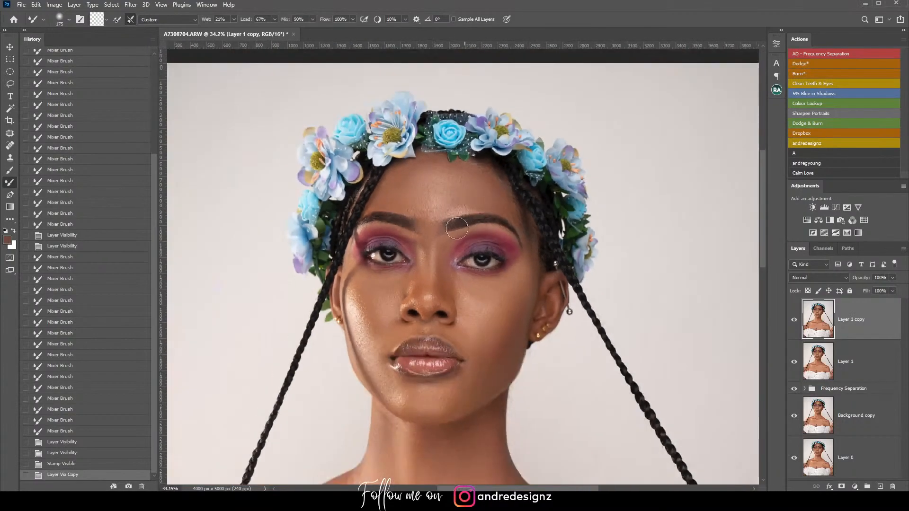
pyautogui.scroll(4, 420, 268)
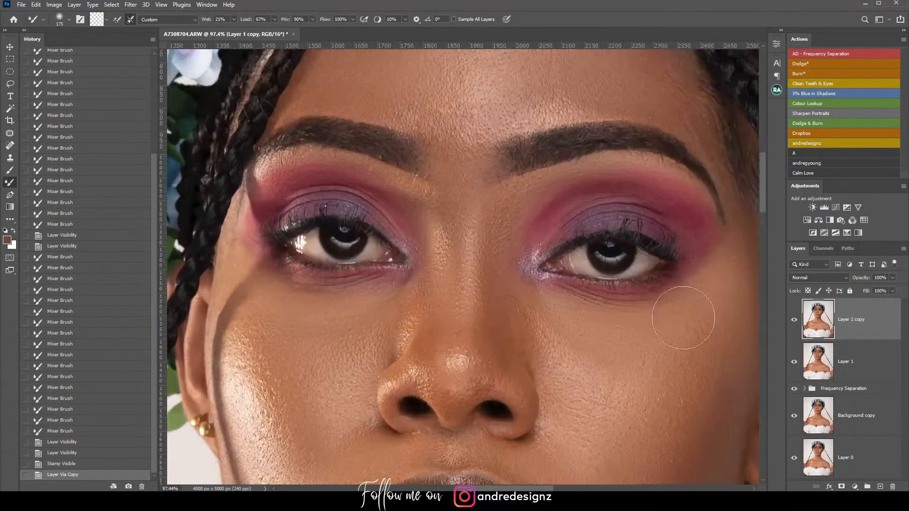
pyautogui.scroll(2, 431, 131)
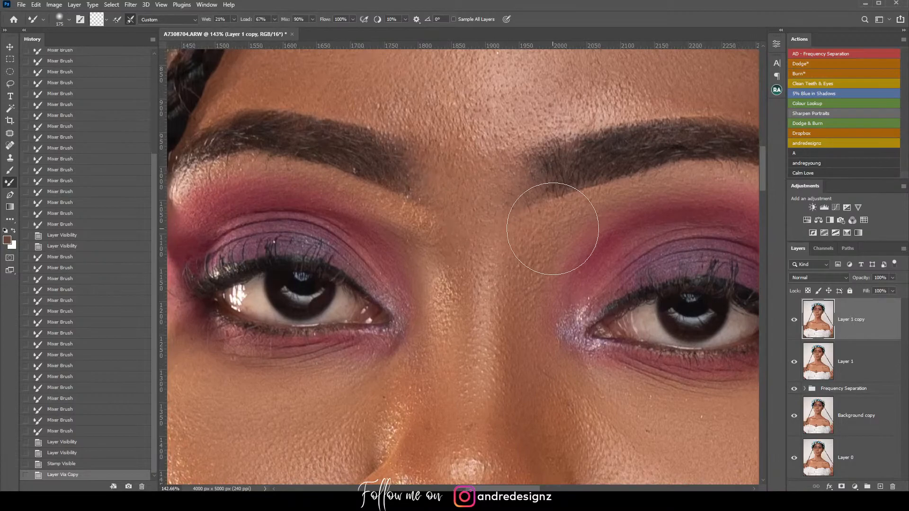
pyautogui.press('l')
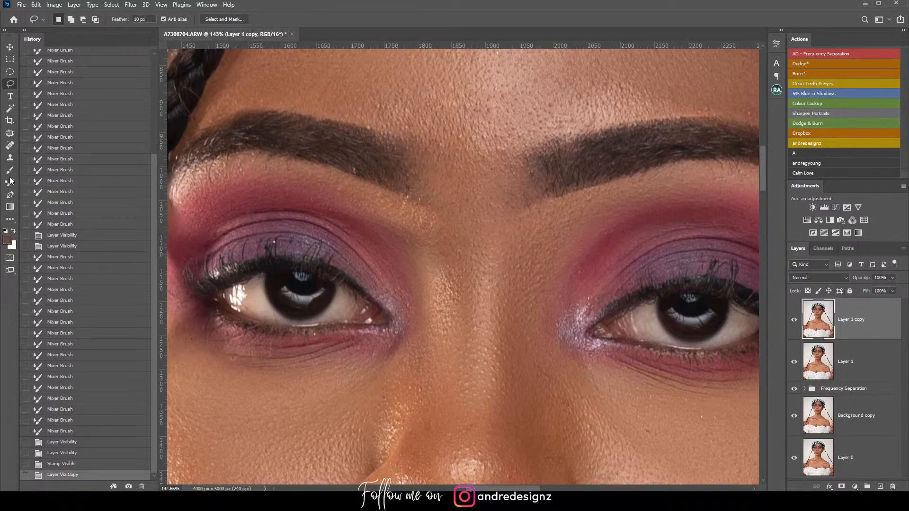
pyautogui.press('b')
pyautogui.press('p')
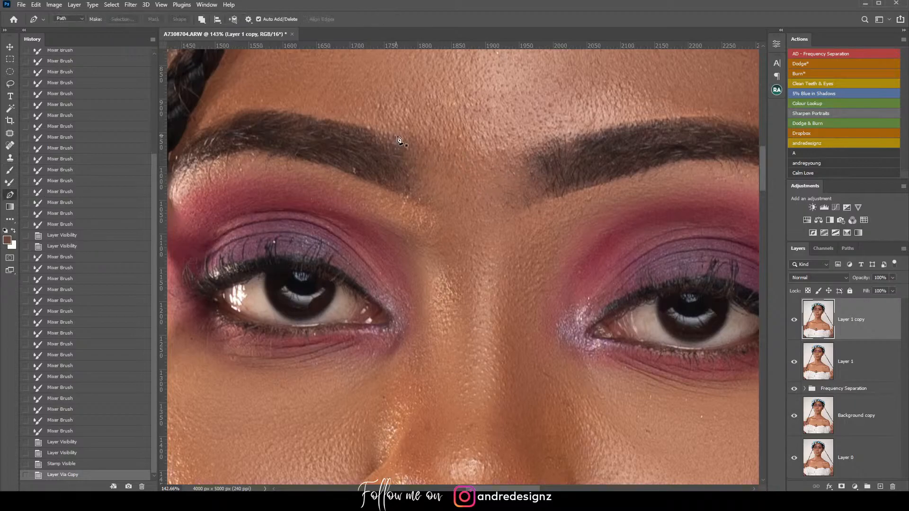
pyautogui.click(386, 124)
pyautogui.click(419, 195)
pyautogui.click(429, 210)
pyautogui.click(433, 219)
pyautogui.click(440, 244)
pyautogui.click(447, 258)
pyautogui.click(457, 269)
pyautogui.click(474, 271)
pyautogui.click(489, 268)
pyautogui.click(510, 258)
pyautogui.click(514, 255)
pyautogui.click(521, 243)
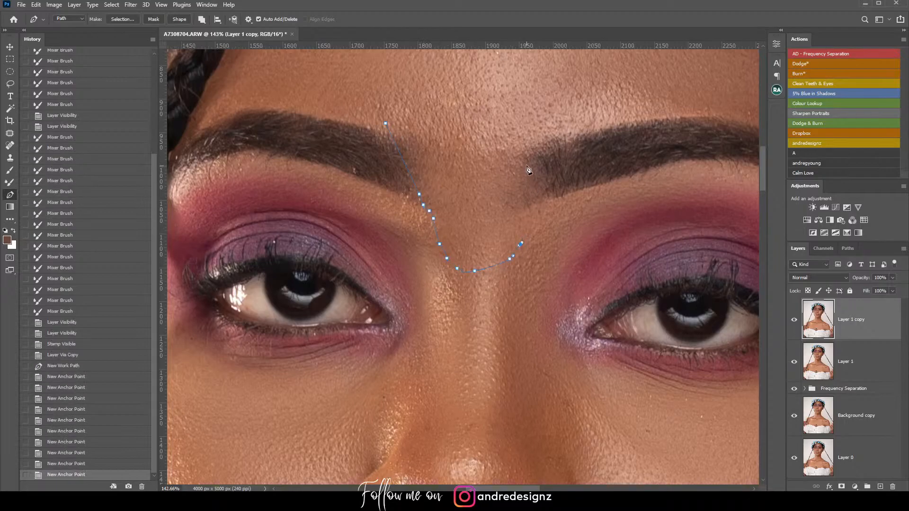
# Step: Continue the path up past the other eyebrow's inner end onto the forehead and close it at its starting point
pyautogui.click(559, 120)
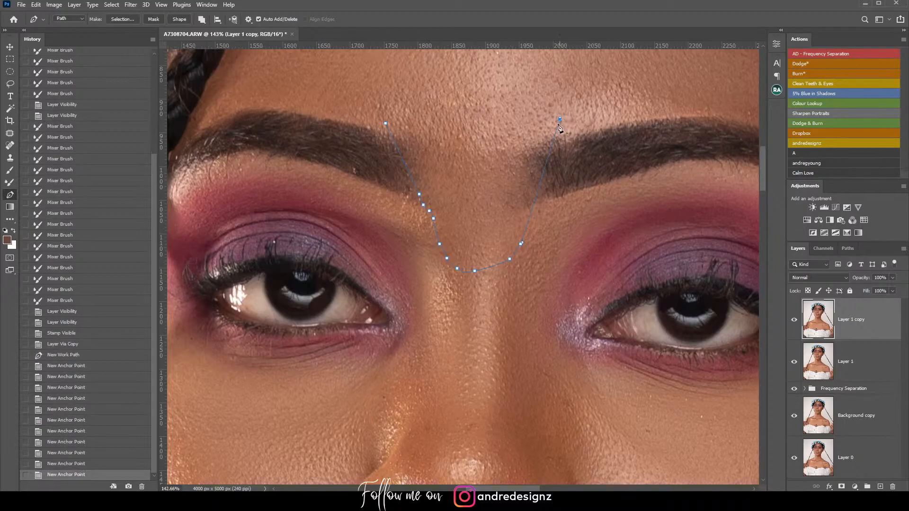
pyautogui.hotkey('ctrl', 'z')
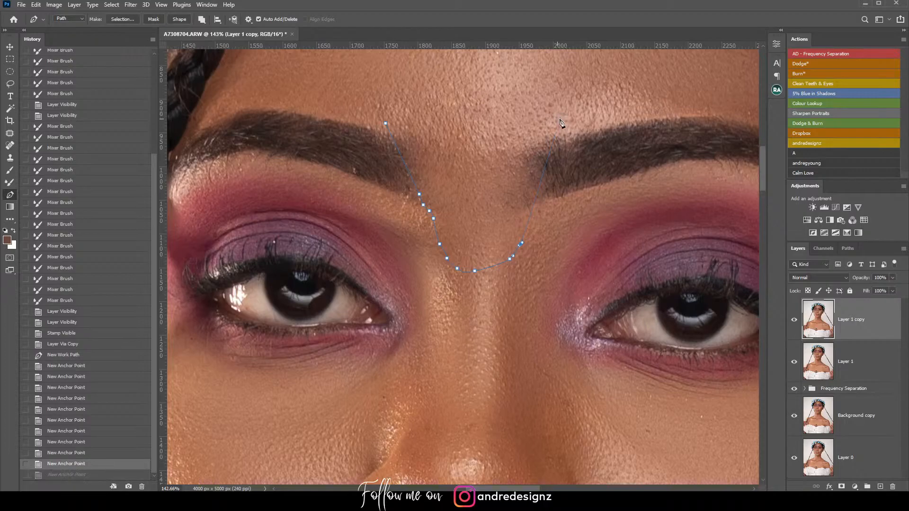
pyautogui.click(515, 222)
pyautogui.hotkey('ctrl', 'z')
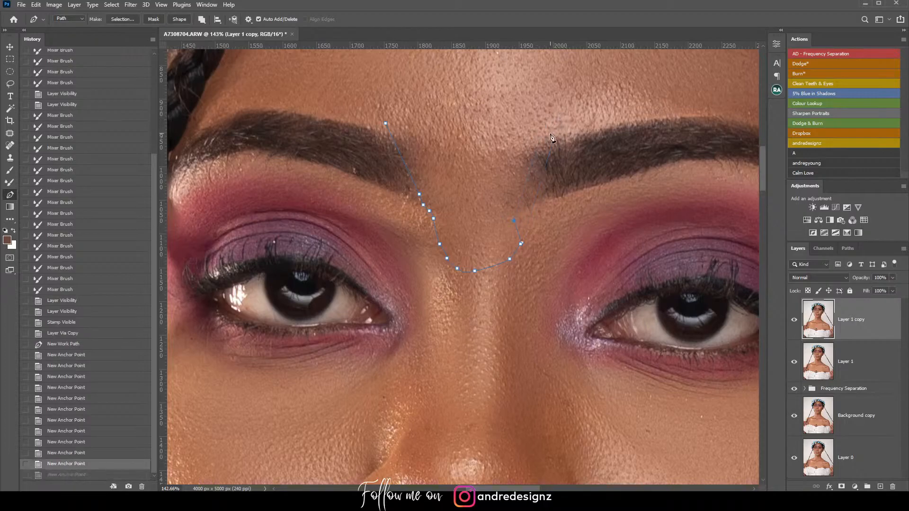
pyautogui.click(567, 108)
pyautogui.click(586, 79)
pyautogui.click(385, 123)
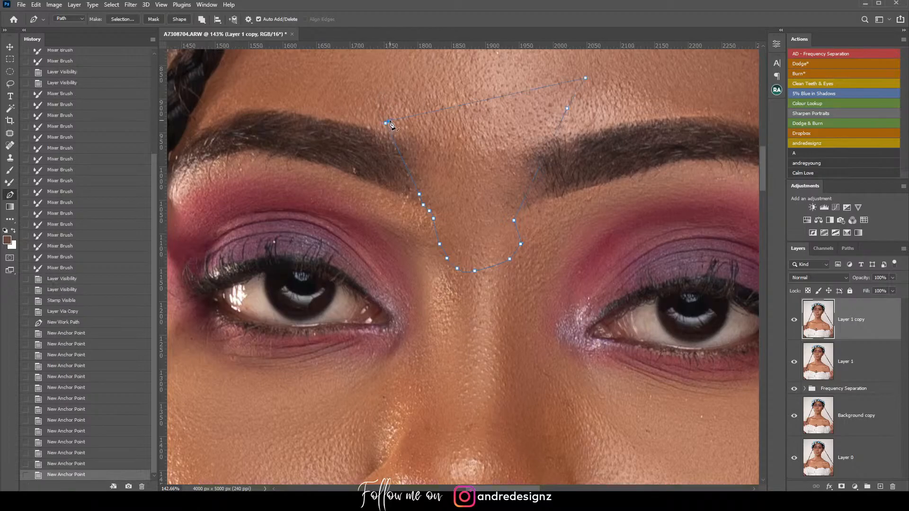
# Step: Convert the closed path between the eyebrows into a new anti-aliased selection
pyautogui.rightClick(422, 142)
pyautogui.click(442, 184)
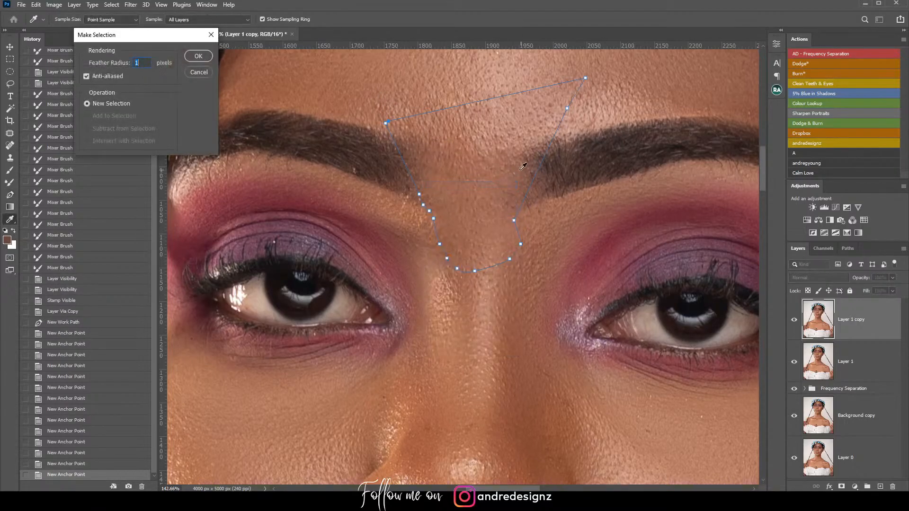
pyautogui.click(198, 56)
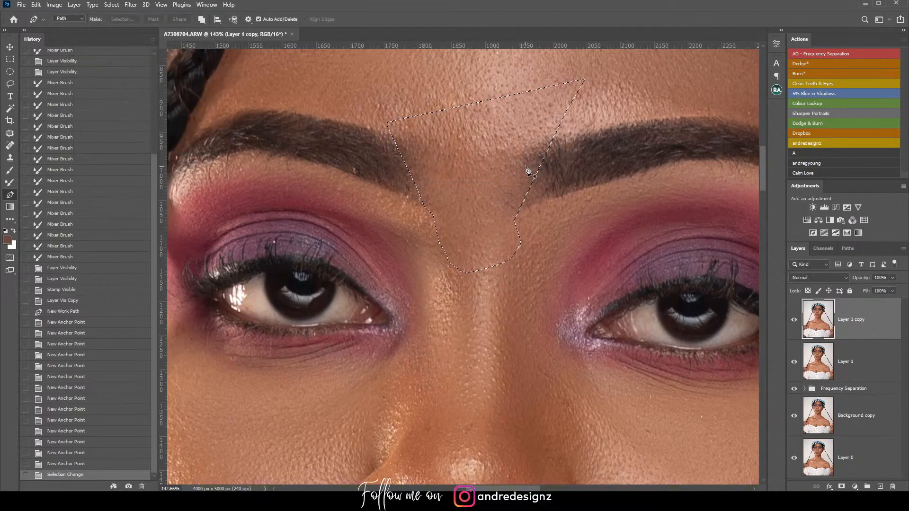
pyautogui.press('s')
pyautogui.keyDown('alt'); pyautogui.click(524, 124); pyautogui.keyUp('alt')
pyautogui.moveTo(534, 141); pyautogui.dragTo(531, 156)
pyautogui.click(529, 157)
pyautogui.click(524, 156)
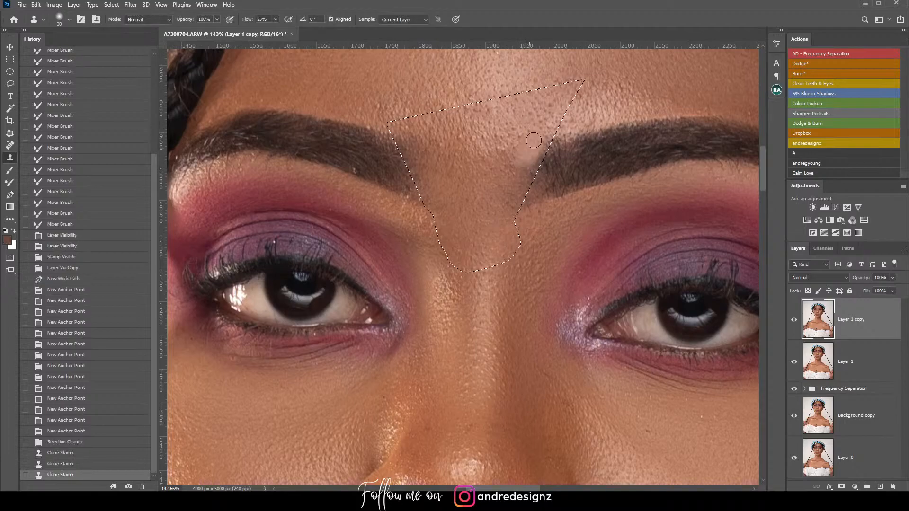
pyautogui.click(538, 156)
pyautogui.click(532, 168)
pyautogui.click(540, 147)
pyautogui.click(543, 136)
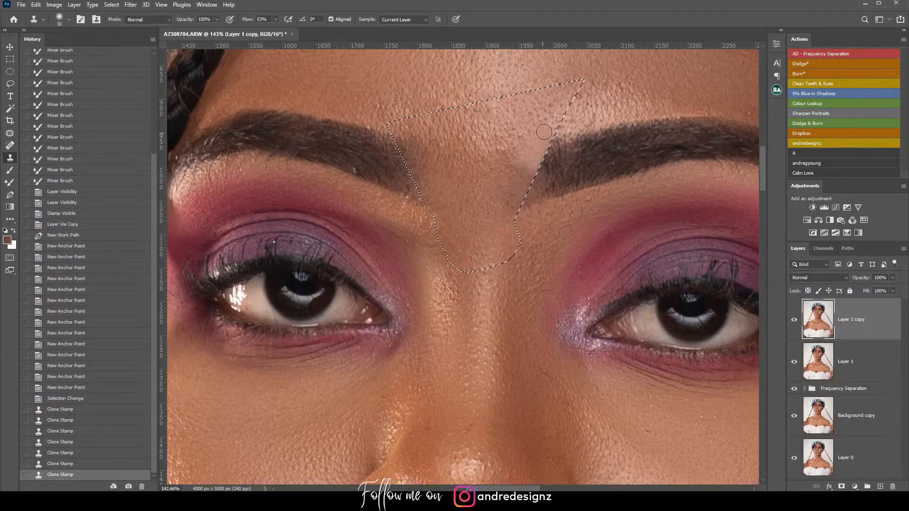
pyautogui.hotkey('ctrl', 'z')
pyautogui.hotkey('ctrl', 'z')
pyautogui.hotkey('ctrl', 'z')
pyautogui.hotkey('ctrl', 'z')
pyautogui.hotkey('ctrl', 'z')
pyautogui.hotkey('ctrl', 'z')
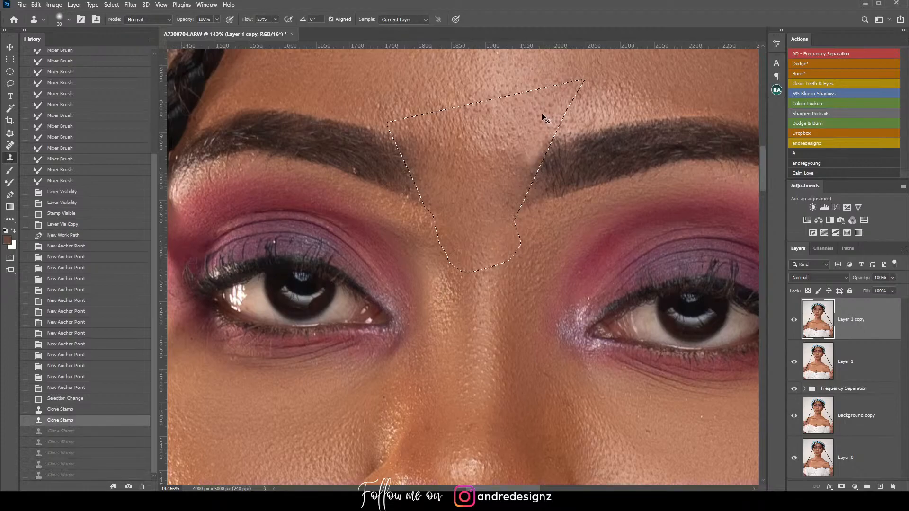
pyautogui.hotkey('ctrl', 'z')
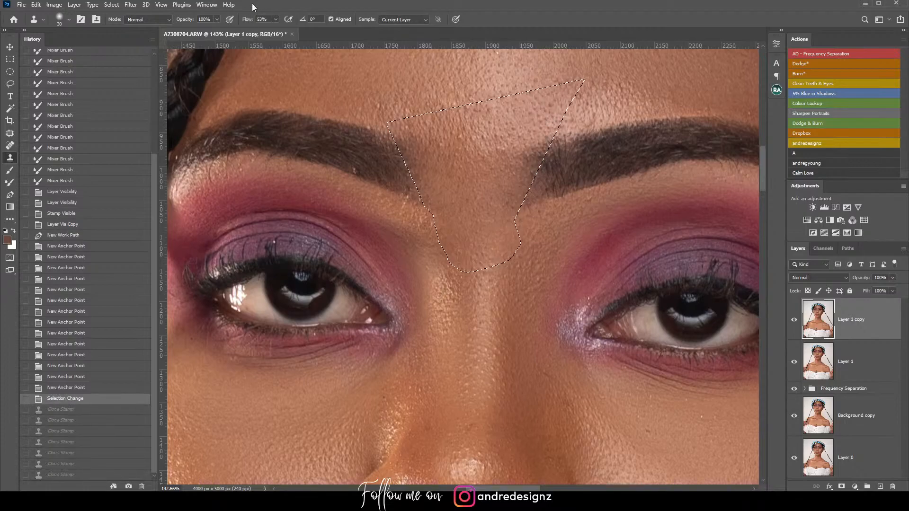
# Step: Set the Clone Stamp flow to 11% and clone clean skin along the selection edge at the right-hand eyebrow's inner end
pyautogui.moveTo(279, 22); pyautogui.dragTo(271, 31)
pyautogui.click(514, 131)
pyautogui.moveTo(539, 143)
pyautogui.mouseDown()
pyautogui.moveTo(498, 207)
pyautogui.moveTo(522, 175)
pyautogui.moveTo(531, 143)
pyautogui.moveTo(528, 162)
pyautogui.mouseUp()
pyautogui.click(530, 168)
pyautogui.keyDown('alt'); pyautogui.click(505, 189); pyautogui.keyUp('alt')
pyautogui.click(523, 175)
pyautogui.click(525, 176)
pyautogui.click(526, 178)
pyautogui.click(519, 191)
pyautogui.click(513, 212)
pyautogui.click(522, 177)
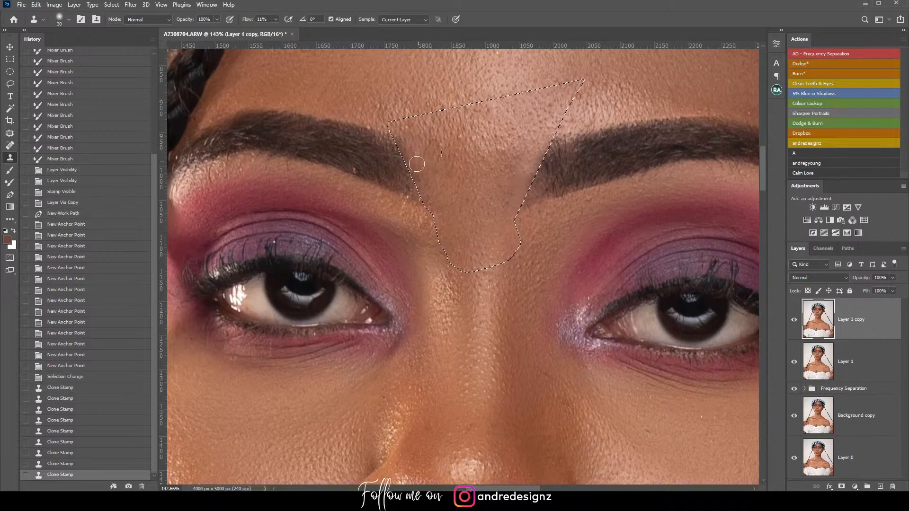
# Step: Clone skin beside the left-hand eyebrow's inner end and over the upper nose bridge, then remove the selection
pyautogui.click(403, 137)
pyautogui.click(464, 151)
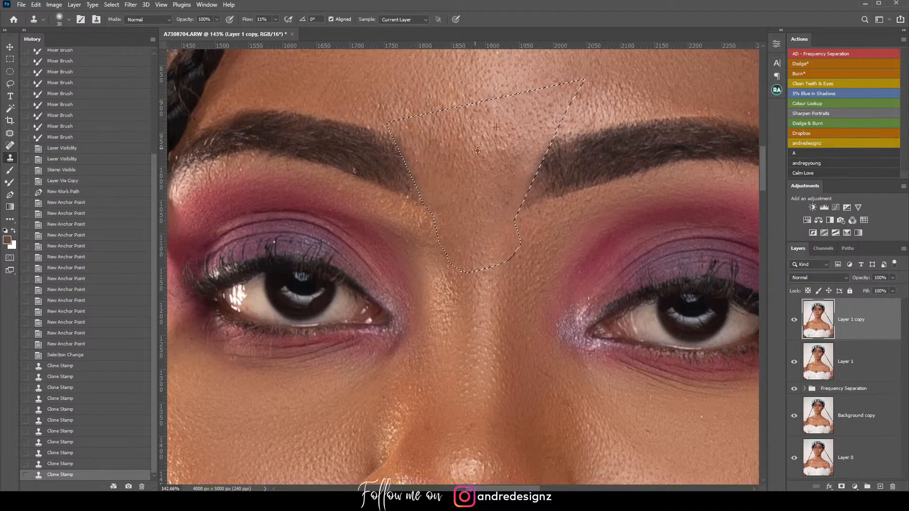
pyautogui.click(508, 212)
pyautogui.click(503, 210)
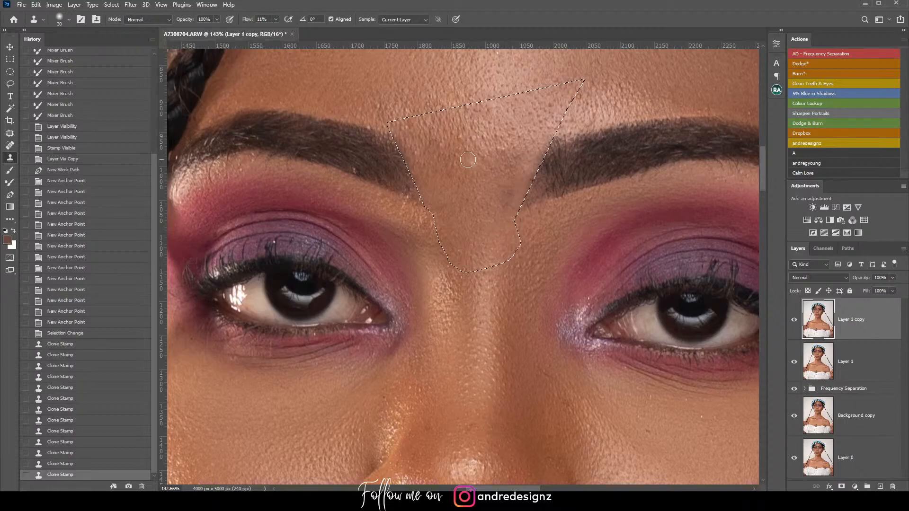
pyautogui.hotkey('ctrl', 'd')
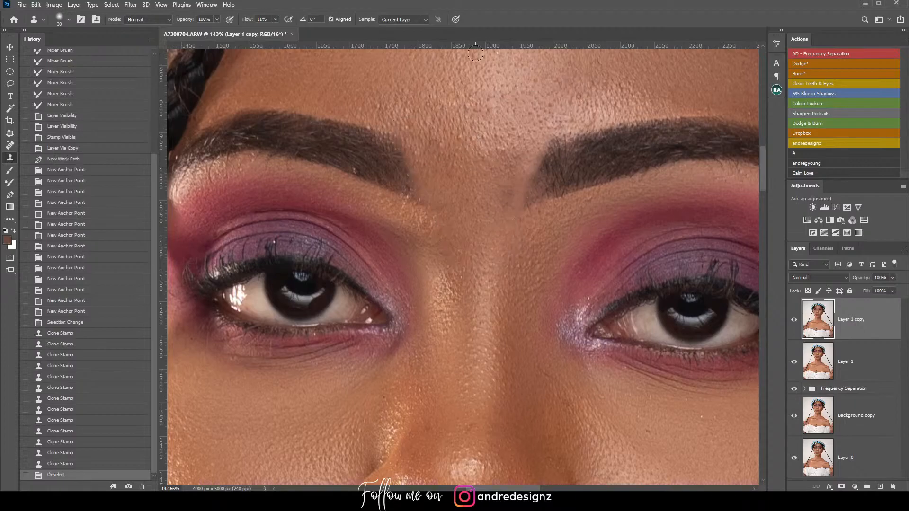
# Step: Examine the cleaned eyebrow edges and the skin between them at several magnifications
pyautogui.scroll(-6, 637, 199)
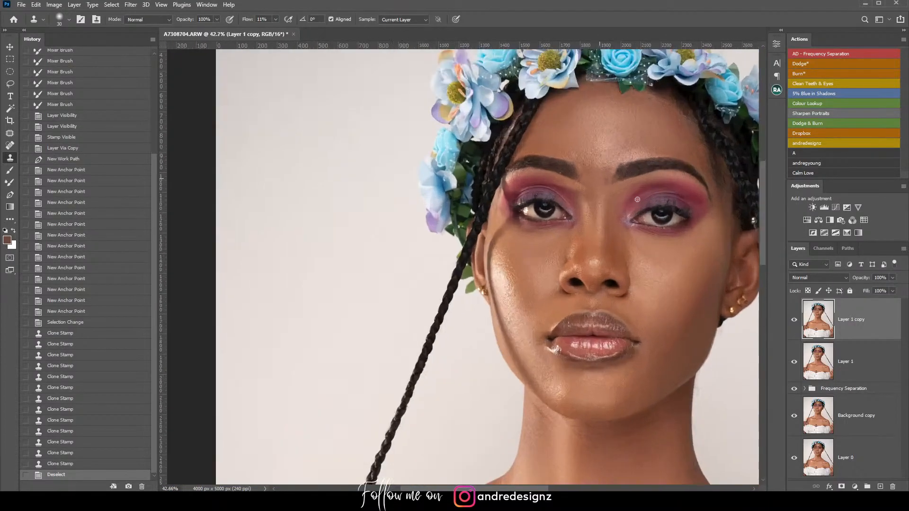
pyautogui.scroll(3, 637, 199)
pyautogui.scroll(-1, 639, 200)
pyautogui.scroll(3, 616, 191)
pyautogui.scroll(-5, 614, 184)
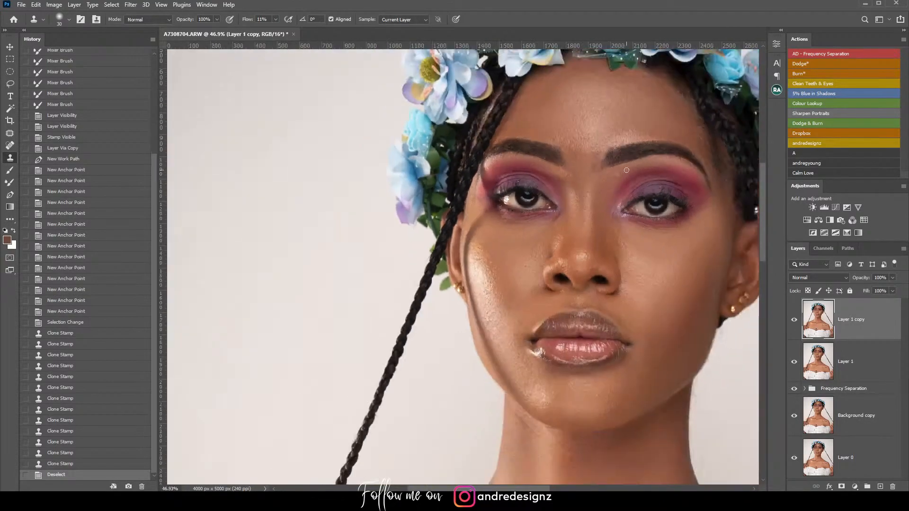
pyautogui.scroll(2, 611, 171)
pyautogui.scroll(4, 611, 171)
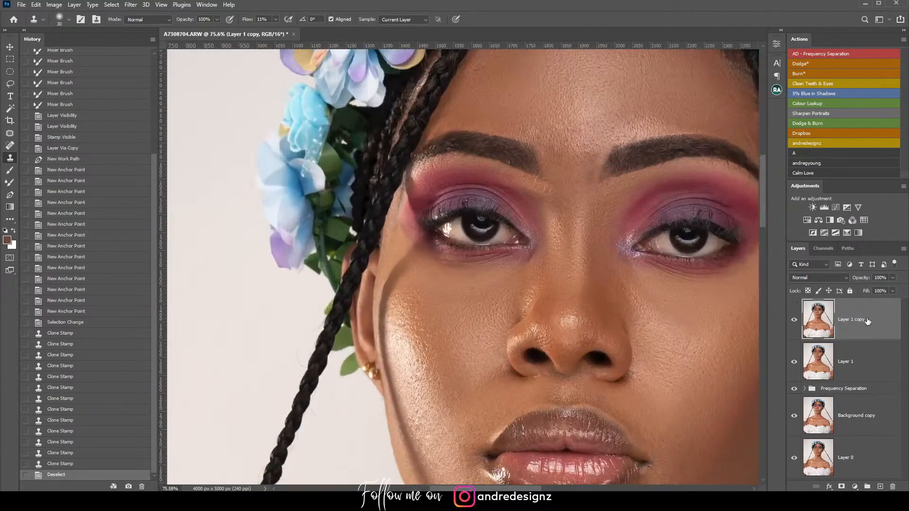
# Step: Use the Patch tool to even out the blotchy skin between the eyebrows with nearby clean skin
pyautogui.press('j')
pyautogui.moveTo(586, 158)
pyautogui.mouseDown()
pyautogui.moveTo(598, 166)
pyautogui.moveTo(596, 143)
pyautogui.mouseUp()
pyautogui.moveTo(592, 162); pyautogui.dragTo(585, 114)
pyautogui.hotkey('ctrl', 'd')
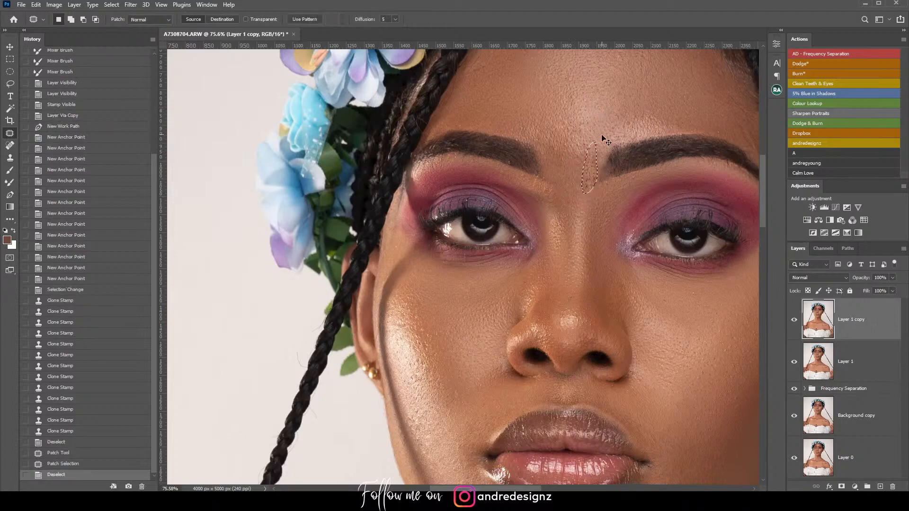
pyautogui.hotkey('ctrl', 'z')
pyautogui.hotkey('ctrl', 'z')
pyautogui.moveTo(595, 183); pyautogui.dragTo(590, 235)
pyautogui.hotkey('ctrl', 'd')
pyautogui.moveTo(599, 141)
pyautogui.mouseDown()
pyautogui.moveTo(603, 152)
pyautogui.moveTo(581, 169)
pyautogui.moveTo(586, 185)
pyautogui.mouseUp()
pyautogui.moveTo(586, 184)
pyautogui.mouseDown()
pyautogui.moveTo(581, 200)
pyautogui.moveTo(621, 198)
pyautogui.mouseUp()
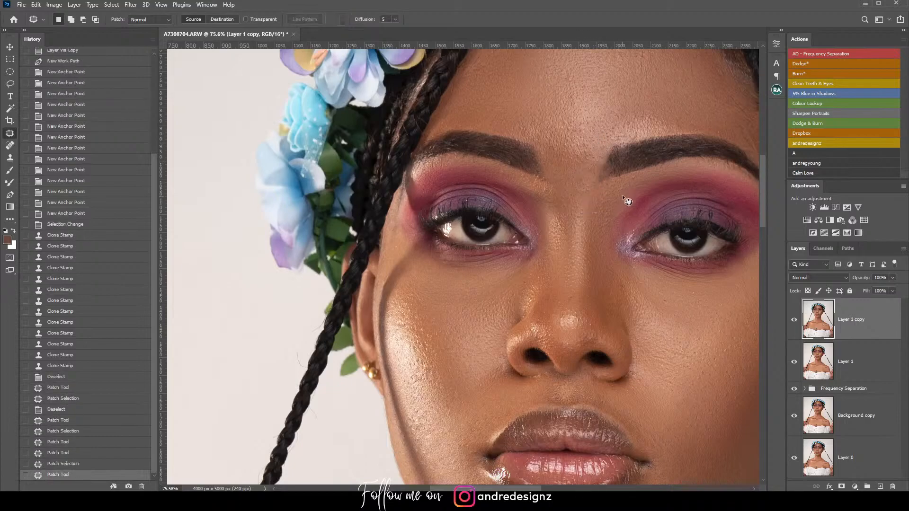
pyautogui.moveTo(560, 179)
pyautogui.mouseDown()
pyautogui.moveTo(555, 197)
pyautogui.moveTo(610, 179)
pyautogui.mouseUp()
pyautogui.hotkey('ctrl', 'd')
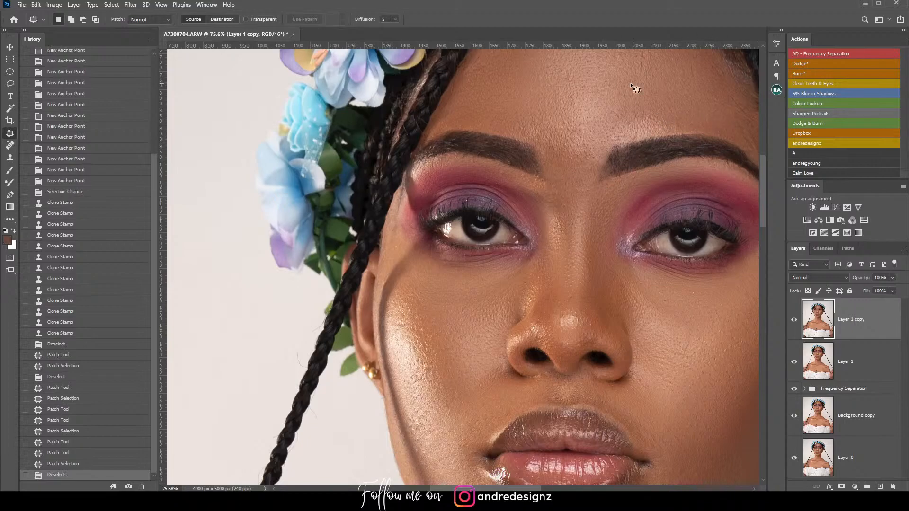
# Step: Compare the face with and without Layer 1 copy to judge the eyebrow cleanup
pyautogui.scroll(-5, 629, 82)
pyautogui.scroll(-2, 615, 205)
pyautogui.scroll(4, 627, 169)
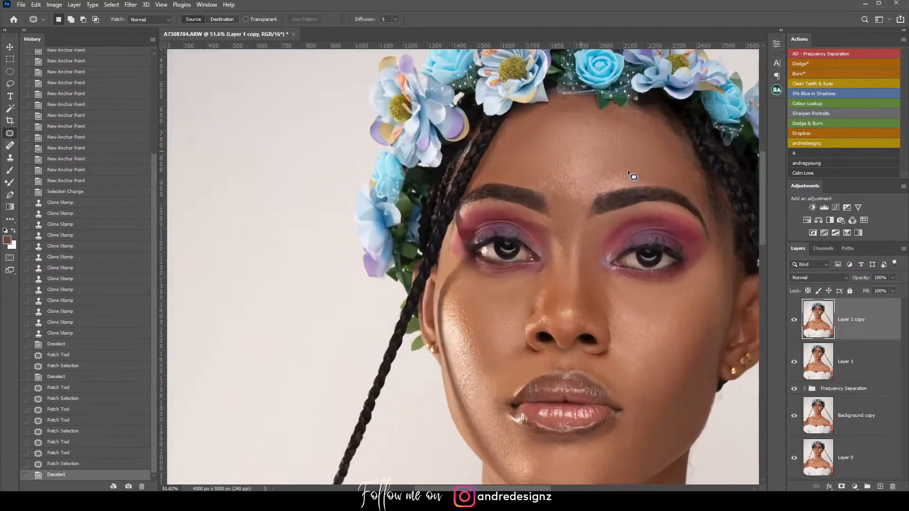
pyautogui.click(795, 320)
pyautogui.click(795, 321)
pyautogui.click(796, 322)
pyautogui.click(795, 322)
pyautogui.click(796, 322)
pyautogui.click(795, 322)
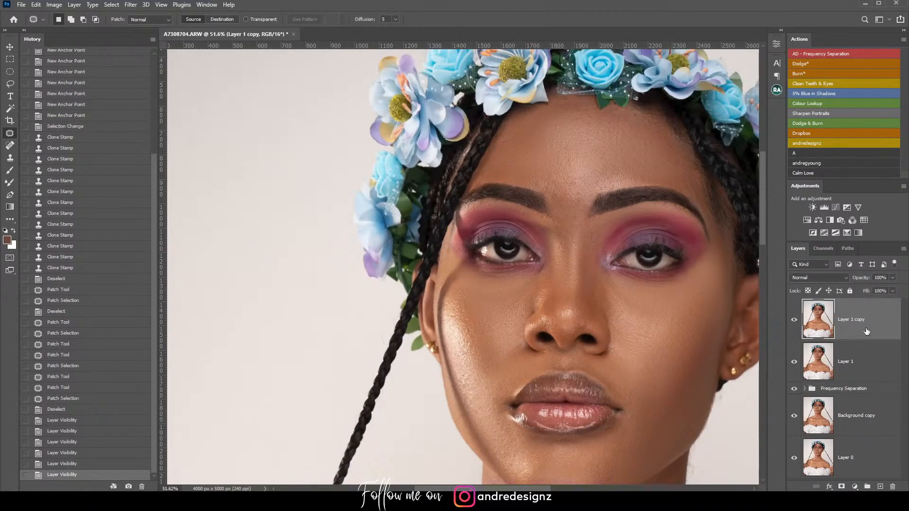
# Step: Lower the opacity of Layer 1 copy to 27% and stamp all visible layers into a new layer above it
pyautogui.click(869, 287)
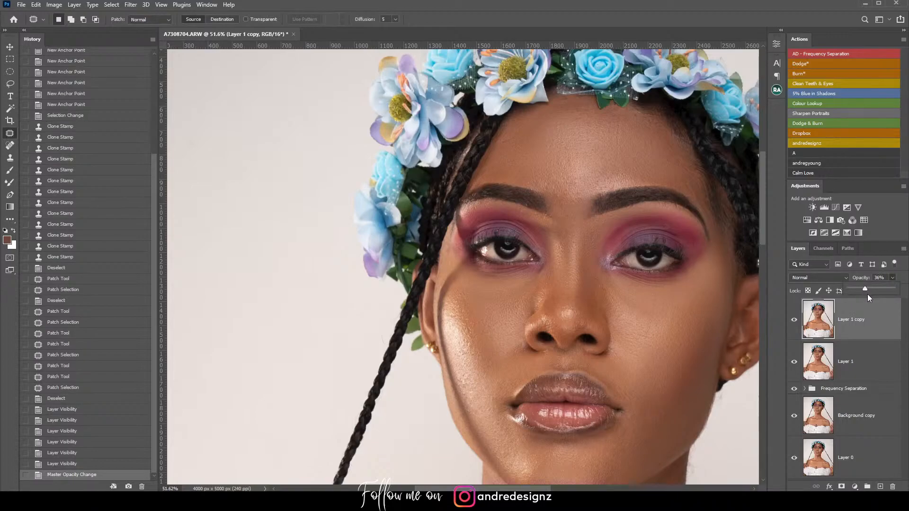
pyautogui.scroll(3, 604, 192)
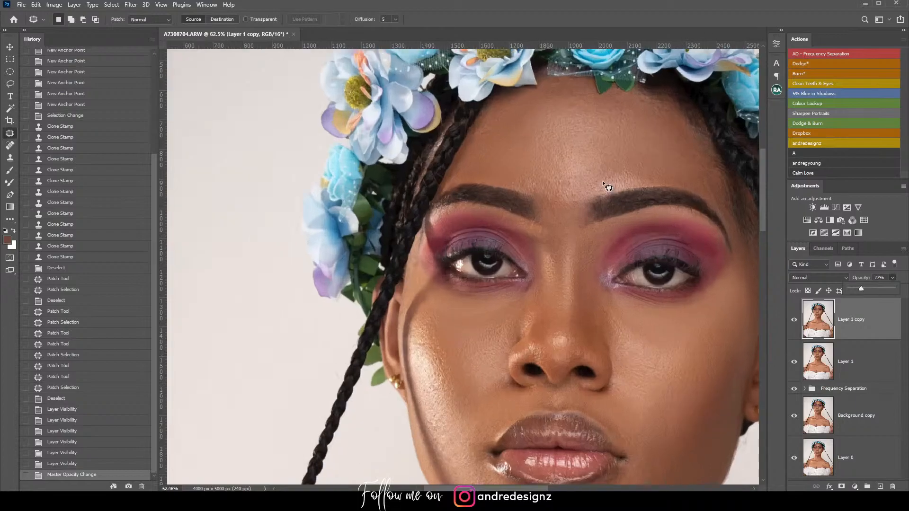
pyautogui.click(795, 320)
pyautogui.click(795, 321)
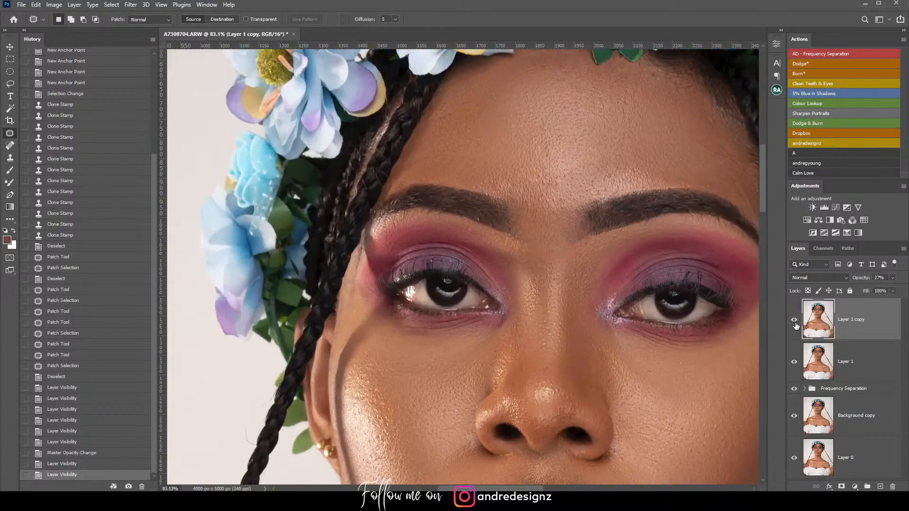
pyautogui.scroll(-4, 656, 255)
pyautogui.scroll(2, 630, 186)
pyautogui.scroll(-2, 630, 186)
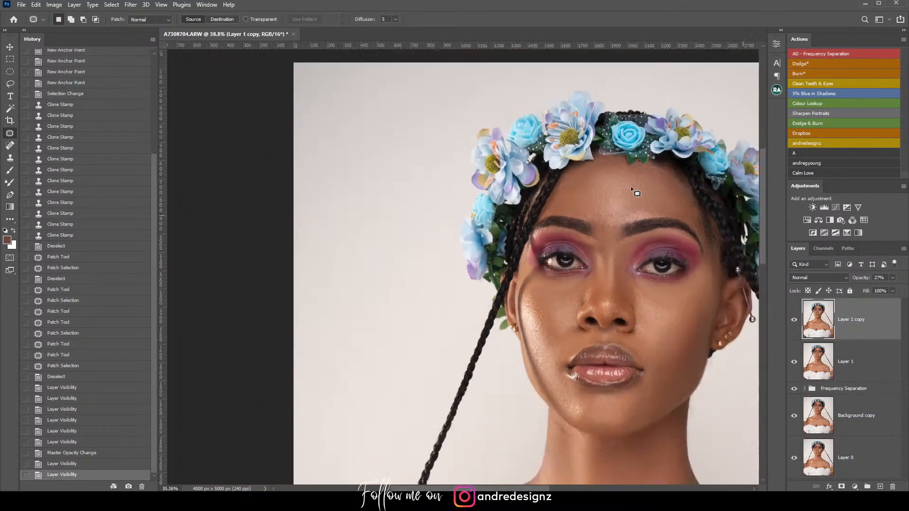
pyautogui.scroll(1, 631, 186)
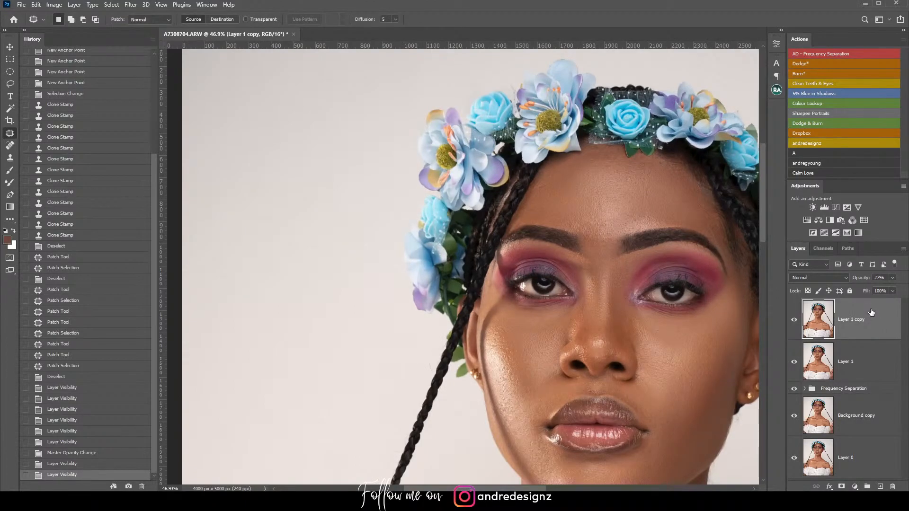
pyautogui.hotkey('ctrl', 'shift', 'alt', 'e')
# Step: Patch the stray hairs and specks in the skin along the lower edge of the right-hand eyebrow
pyautogui.scroll(4, 637, 241)
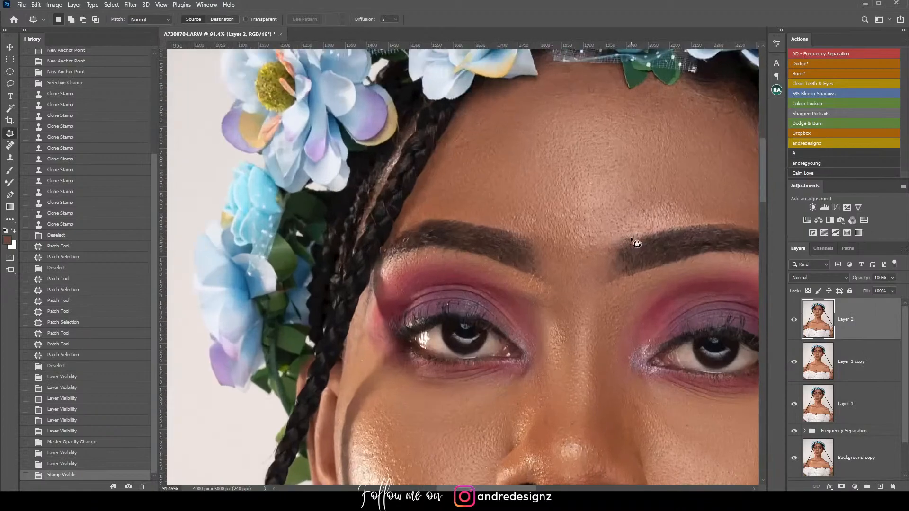
pyautogui.scroll(4, 666, 189)
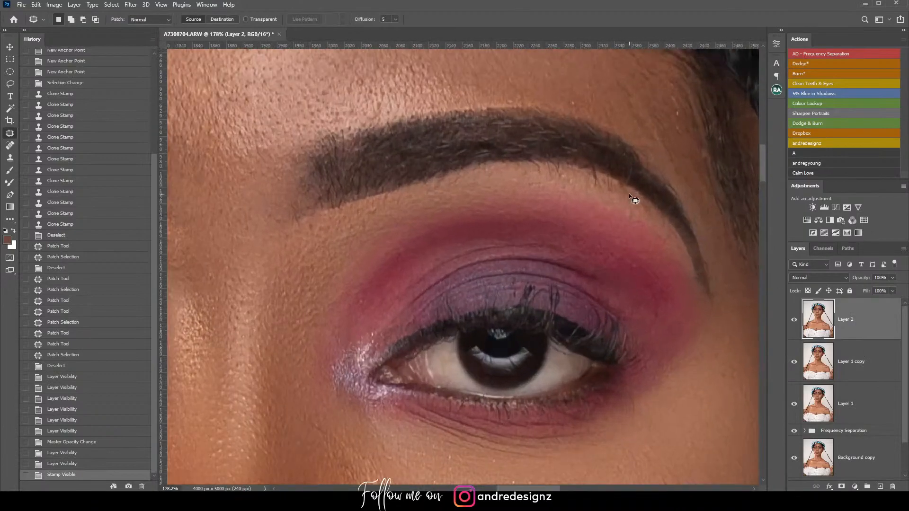
pyautogui.moveTo(600, 177)
pyautogui.mouseDown()
pyautogui.moveTo(609, 189)
pyautogui.moveTo(602, 178)
pyautogui.mouseUp()
pyautogui.moveTo(600, 184)
pyautogui.mouseDown()
pyautogui.moveTo(628, 201)
pyautogui.moveTo(595, 186)
pyautogui.moveTo(549, 189)
pyautogui.moveTo(537, 181)
pyautogui.mouseUp()
pyautogui.hotkey('ctrl', 'd')
pyautogui.hotkey('ctrl', 'd')
pyautogui.moveTo(540, 184)
pyautogui.mouseDown()
pyautogui.moveTo(520, 185)
pyautogui.moveTo(577, 180)
pyautogui.moveTo(562, 178)
pyautogui.mouseUp()
pyautogui.hotkey('ctrl', 'd')
pyautogui.moveTo(566, 180)
pyautogui.mouseDown()
pyautogui.moveTo(581, 183)
pyautogui.moveTo(532, 174)
pyautogui.moveTo(563, 165)
pyautogui.moveTo(568, 177)
pyautogui.moveTo(601, 173)
pyautogui.mouseUp()
pyautogui.hotkey('ctrl', 'd')
pyautogui.hotkey('ctrl', 'd')
pyautogui.hotkey('ctrl', 'd')
pyautogui.moveTo(603, 178); pyautogui.dragTo(622, 189)
pyautogui.hotkey('ctrl', 'd')
# Step: Patch the uneven skin beneath the inner part of the right-hand eyebrow, down to the edge of the eyeshadow
pyautogui.moveTo(380, 201)
pyautogui.mouseDown()
pyautogui.moveTo(370, 218)
pyautogui.moveTo(382, 211)
pyautogui.mouseUp()
pyautogui.moveTo(382, 212)
pyautogui.mouseDown()
pyautogui.moveTo(401, 209)
pyautogui.moveTo(373, 235)
pyautogui.moveTo(391, 229)
pyautogui.mouseUp()
pyautogui.hotkey('ctrl', 'd')
pyautogui.moveTo(391, 229)
pyautogui.mouseDown()
pyautogui.moveTo(405, 221)
pyautogui.moveTo(377, 260)
pyautogui.moveTo(393, 256)
pyautogui.mouseUp()
pyautogui.hotkey('ctrl', 'd')
pyautogui.moveTo(389, 254); pyautogui.dragTo(420, 248)
pyautogui.hotkey('ctrl', 'd')
# Step: Patch blemishes under the right-hand eyebrow's outer part, beside the temple hairline and just above the eyebrow
pyautogui.moveTo(620, 191)
pyautogui.mouseDown()
pyautogui.moveTo(620, 203)
pyautogui.moveTo(605, 194)
pyautogui.mouseUp()
pyautogui.hotkey('ctrl', 'd')
pyautogui.moveTo(682, 106)
pyautogui.mouseDown()
pyautogui.moveTo(668, 107)
pyautogui.moveTo(680, 138)
pyautogui.moveTo(669, 95)
pyautogui.moveTo(637, 96)
pyautogui.mouseUp()
pyautogui.hotkey('ctrl', 'd')
pyautogui.hotkey('ctrl', 'd')
pyautogui.hotkey('ctrl', 'd')
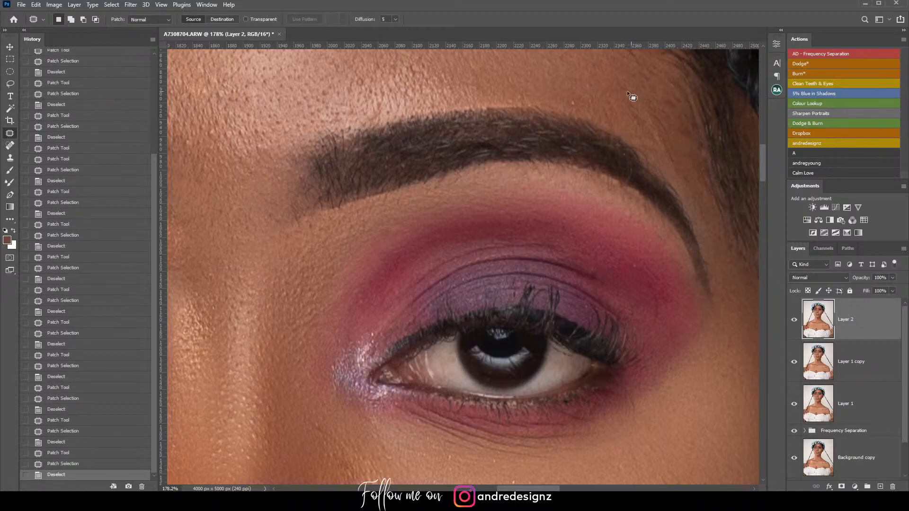
pyautogui.moveTo(568, 96); pyautogui.dragTo(570, 99)
pyautogui.moveTo(580, 103); pyautogui.dragTo(590, 86)
# Step: Patch the small spots between the eyebrows, just above the right-hand eyebrow's inner end
pyautogui.moveTo(450, 90); pyautogui.dragTo(591, 126)
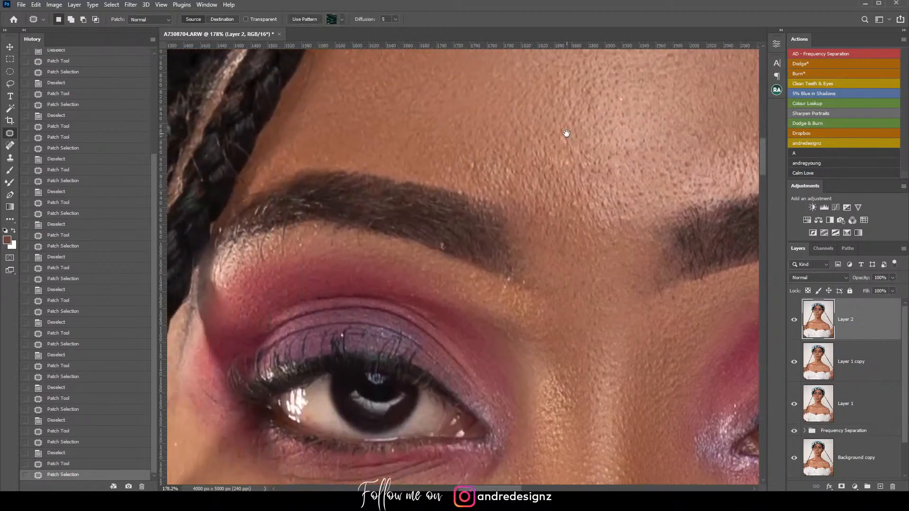
pyautogui.moveTo(637, 212)
pyautogui.mouseDown()
pyautogui.moveTo(622, 227)
pyautogui.moveTo(637, 211)
pyautogui.mouseUp()
pyautogui.moveTo(629, 219); pyautogui.dragTo(637, 201)
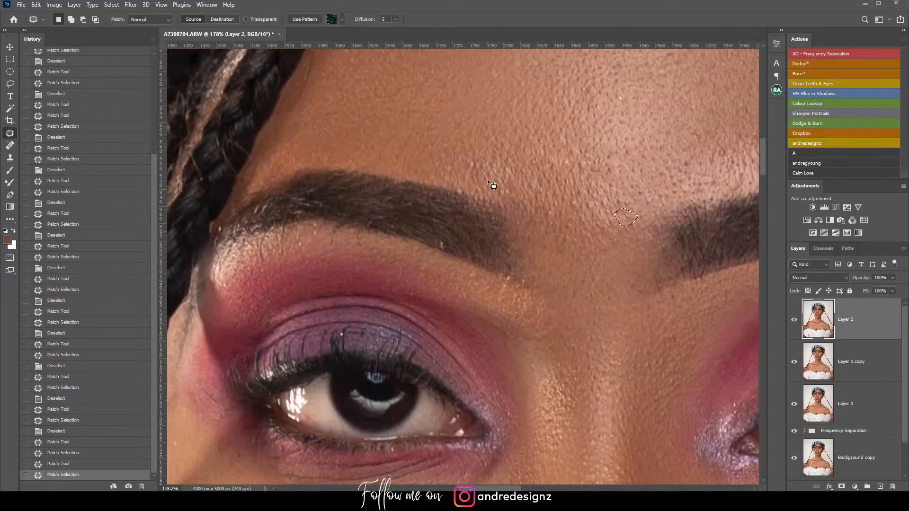
pyautogui.hotkey('ctrl', 'd')
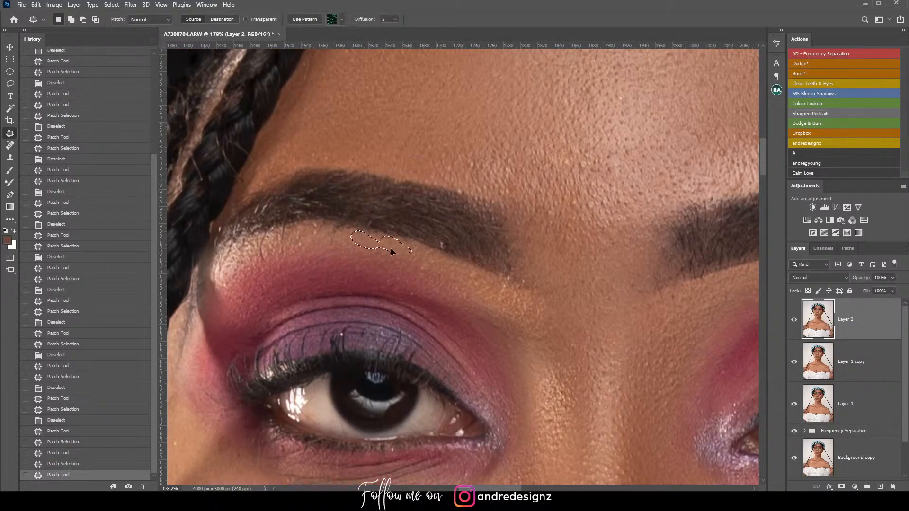
# Step: Patch the stray hairs beneath the middle of the left-hand eyebrow
pyautogui.moveTo(334, 236)
pyautogui.mouseDown()
pyautogui.moveTo(315, 227)
pyautogui.moveTo(351, 244)
pyautogui.mouseUp()
pyautogui.moveTo(348, 242)
pyautogui.mouseDown()
pyautogui.moveTo(332, 234)
pyautogui.moveTo(356, 245)
pyautogui.mouseUp()
pyautogui.hotkey('ctrl', 'd')
pyautogui.moveTo(354, 237)
pyautogui.mouseDown()
pyautogui.moveTo(335, 228)
pyautogui.moveTo(365, 247)
pyautogui.mouseUp()
pyautogui.hotkey('ctrl', 'd')
# Step: Patch the specks and shiny spots under the outer part of the left-hand eyebrow
pyautogui.moveTo(278, 232); pyautogui.dragTo(287, 241)
pyautogui.moveTo(287, 240)
pyautogui.mouseDown()
pyautogui.moveTo(302, 248)
pyautogui.moveTo(309, 238)
pyautogui.mouseUp()
pyautogui.hotkey('ctrl', 'd')
pyautogui.moveTo(309, 238); pyautogui.dragTo(331, 240)
pyautogui.hotkey('ctrl', 'd')
pyautogui.moveTo(259, 254)
pyautogui.mouseDown()
pyautogui.moveTo(273, 251)
pyautogui.moveTo(260, 251)
pyautogui.mouseUp()
pyautogui.moveTo(263, 247)
pyautogui.mouseDown()
pyautogui.moveTo(248, 258)
pyautogui.moveTo(305, 257)
pyautogui.mouseUp()
pyautogui.hotkey('ctrl', 'd')
pyautogui.hotkey('ctrl', 'd')
# Step: Patch the bright speck on the left-hand eyebrow's lower edge and a blemish on the forehead above it
pyautogui.moveTo(440, 246)
pyautogui.mouseDown()
pyautogui.moveTo(455, 246)
pyautogui.moveTo(442, 243)
pyautogui.mouseUp()
pyautogui.moveTo(445, 246); pyautogui.dragTo(472, 253)
pyautogui.click(472, 249)
pyautogui.moveTo(416, 128)
pyautogui.mouseDown()
pyautogui.moveTo(425, 149)
pyautogui.moveTo(452, 147)
pyautogui.mouseUp()
pyautogui.hotkey('ctrl', 'd')
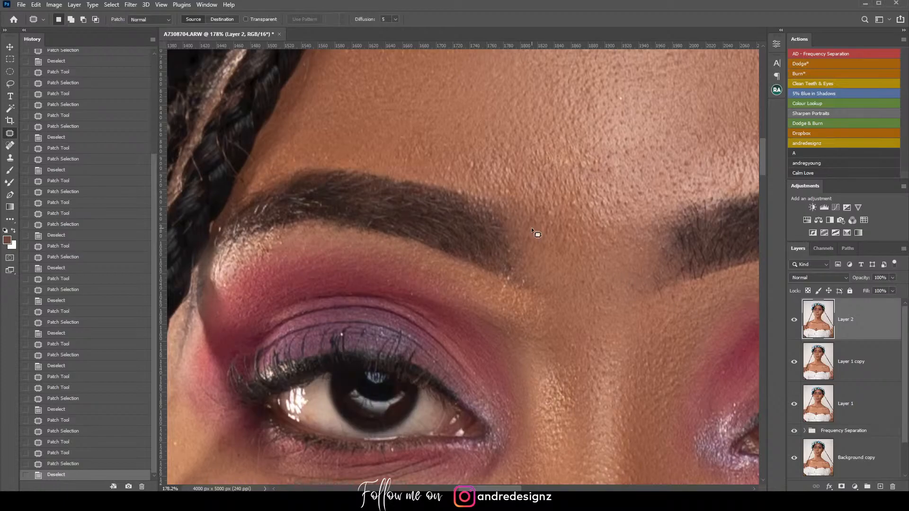
# Step: Add a new empty layer above Layer 2 and activate the Brush tool
pyautogui.scroll(-5, 531, 227)
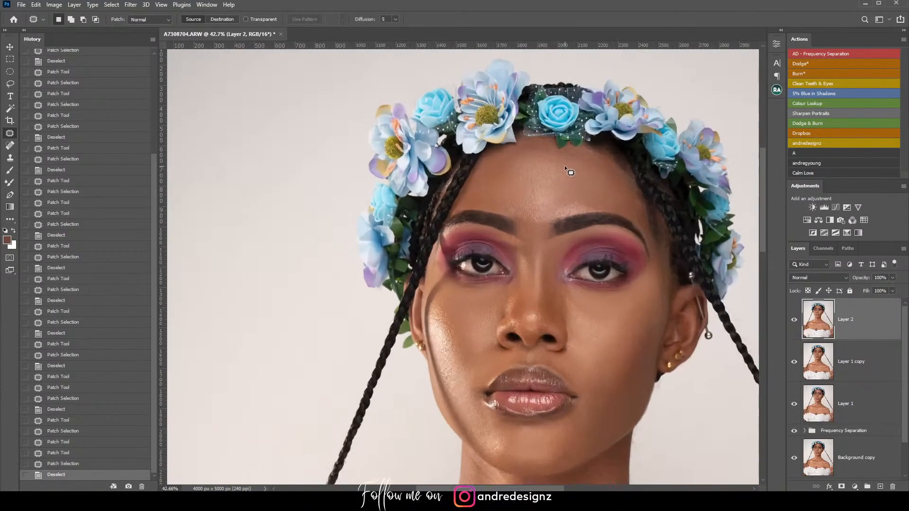
pyautogui.scroll(5, 541, 246)
pyautogui.scroll(-4, 486, 232)
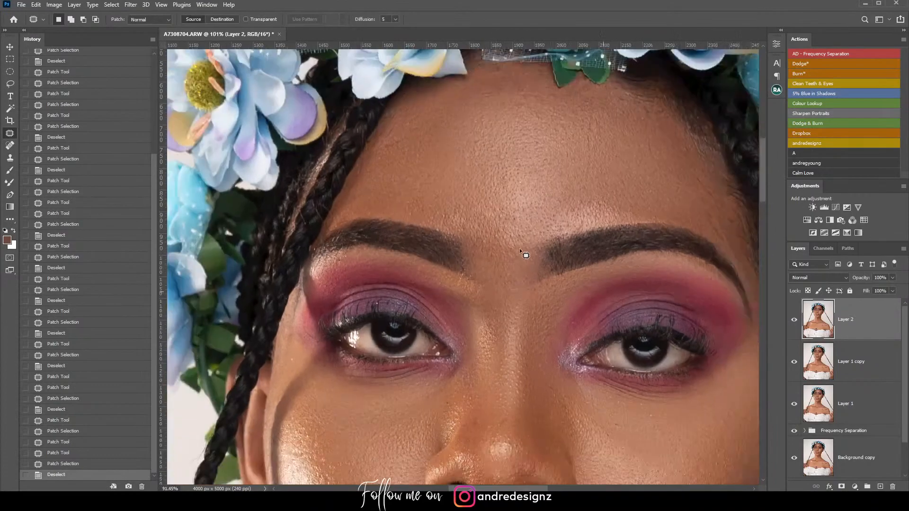
pyautogui.scroll(2, 524, 240)
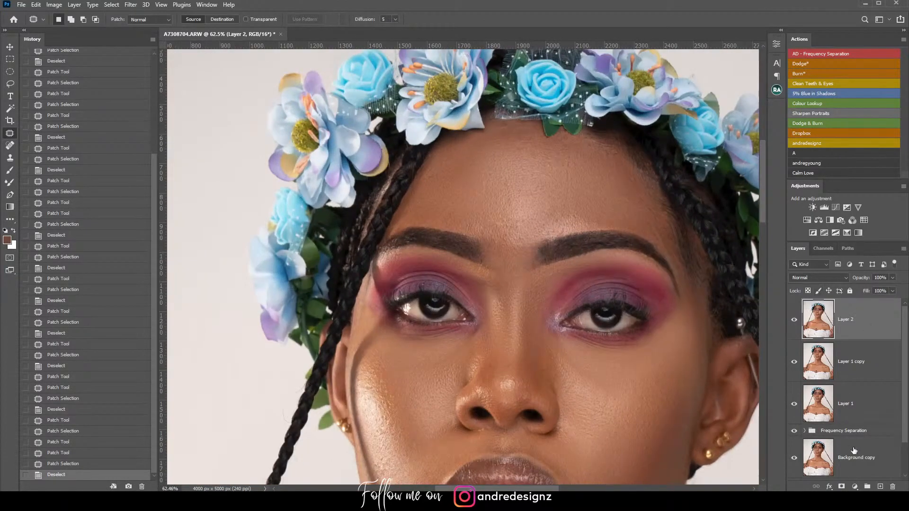
pyautogui.click(885, 485)
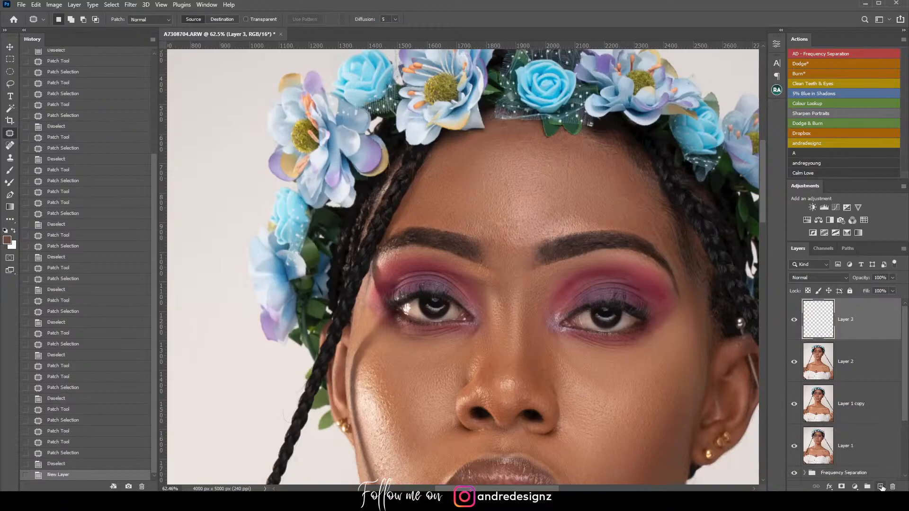
pyautogui.press('b')
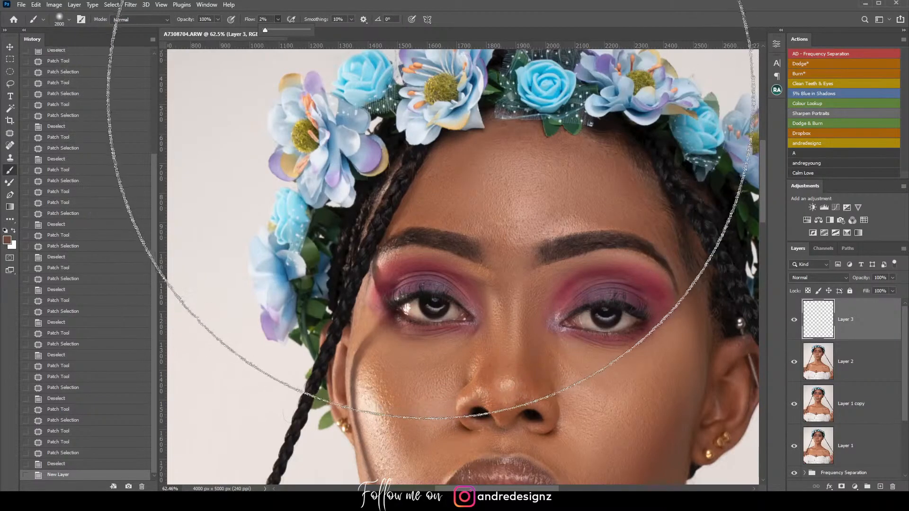
# Step: Shrink the brush to 70 px, sample the skin tone on the nose bridge and paint over the skin between the eyebrows on Layer 3
pyautogui.press('[')
pyautogui.press('[')
pyautogui.press('[')
pyautogui.press('[')
pyautogui.press('[')
pyautogui.press('[')
pyautogui.press('[')
pyautogui.press('[')
pyautogui.press('[')
pyautogui.press('[')
pyautogui.press('[')
pyautogui.press('[')
pyautogui.press('[')
pyautogui.press('[')
pyautogui.press('[')
pyautogui.press('[')
pyautogui.press('[')
pyautogui.press('[')
pyautogui.press('[')
pyautogui.press('[')
pyautogui.press('[')
pyautogui.press('[')
pyautogui.press('[')
pyautogui.press('[')
pyautogui.press('[')
pyautogui.press('[')
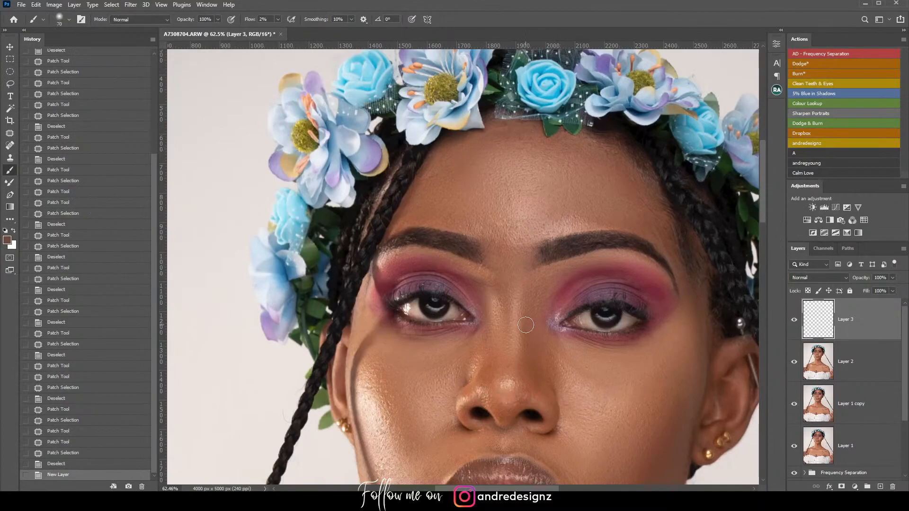
pyautogui.keyDown('alt'); pyautogui.click(519, 310); pyautogui.keyUp('alt')
pyautogui.moveTo(529, 260)
pyautogui.mouseDown()
pyautogui.moveTo(510, 255)
pyautogui.moveTo(522, 288)
pyautogui.moveTo(500, 265)
pyautogui.moveTo(504, 292)
pyautogui.moveTo(498, 276)
pyautogui.moveTo(508, 278)
pyautogui.moveTo(529, 238)
pyautogui.moveTo(493, 245)
pyautogui.moveTo(522, 255)
pyautogui.moveTo(504, 249)
pyautogui.moveTo(514, 277)
pyautogui.moveTo(535, 243)
pyautogui.moveTo(534, 265)
pyautogui.moveTo(530, 278)
pyautogui.moveTo(506, 275)
pyautogui.moveTo(535, 244)
pyautogui.moveTo(501, 233)
pyautogui.moveTo(512, 244)
pyautogui.moveTo(505, 232)
pyautogui.moveTo(540, 233)
pyautogui.moveTo(527, 218)
pyautogui.mouseUp()
pyautogui.click(795, 322)
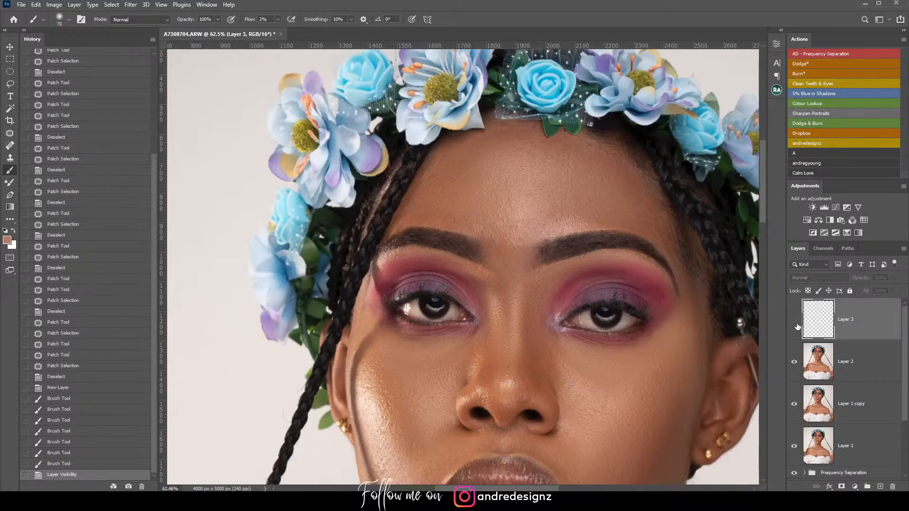
pyautogui.click(795, 321)
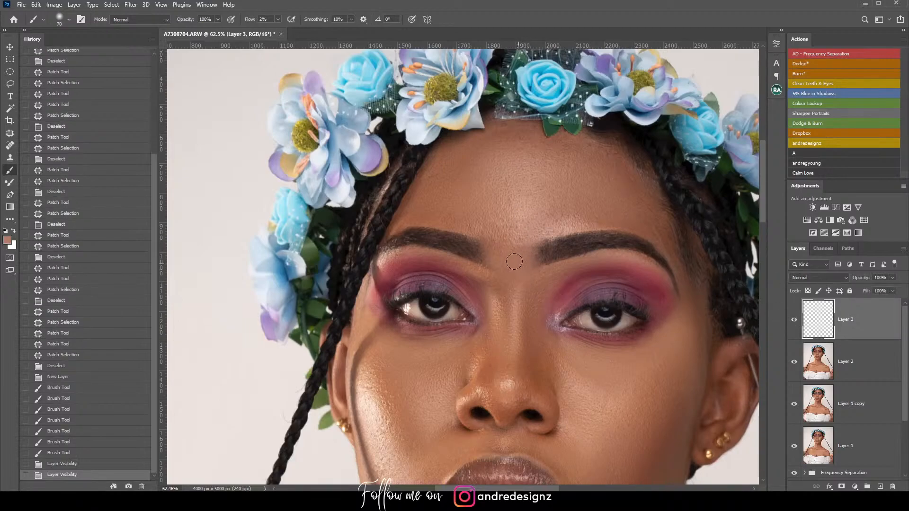
pyautogui.moveTo(490, 253)
pyautogui.mouseDown()
pyautogui.moveTo(529, 239)
pyautogui.moveTo(535, 281)
pyautogui.mouseUp()
# Step: Lower Layer 3's opacity to 64% and stamp all visible layers into a new top layer
pyautogui.click(893, 278)
pyautogui.moveTo(882, 288); pyautogui.dragTo(877, 288)
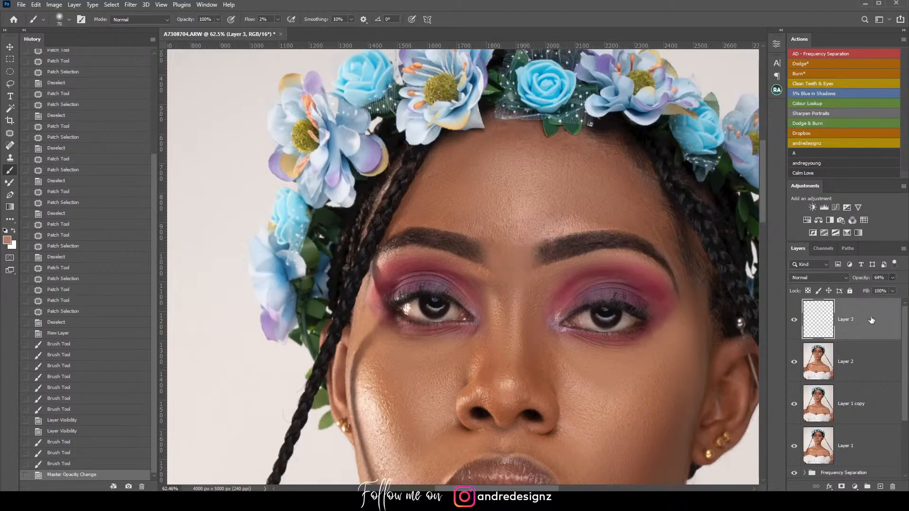
pyautogui.hotkey('ctrl', 'shift', 'alt', 'e')
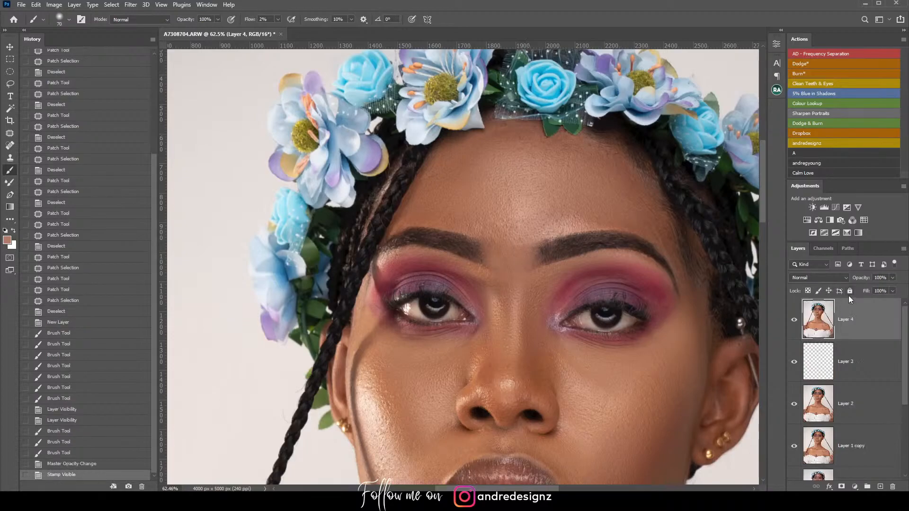
# Step: Delete the old Frequency Separation group from the layer stack
pyautogui.scroll(-3, 861, 330)
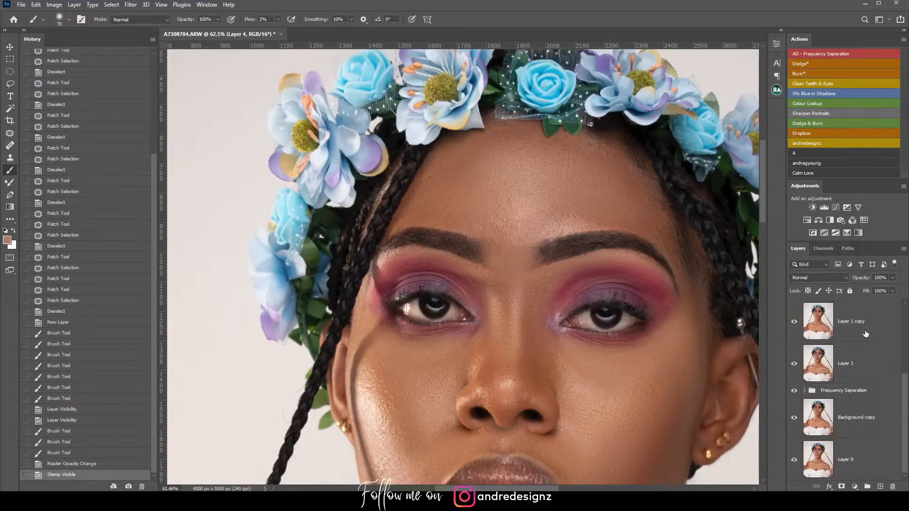
pyautogui.click(872, 392)
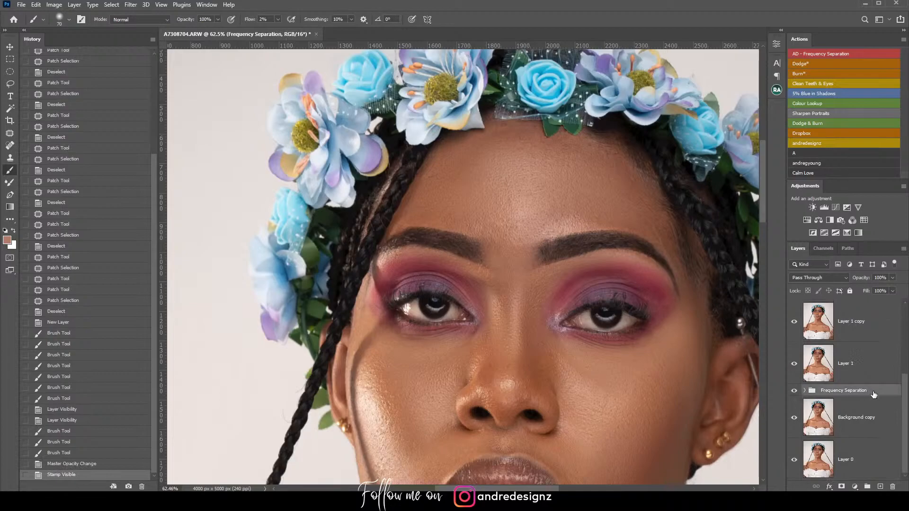
pyautogui.press('Delete')
# Step: Run the AD - Frequency Separation action on Layer 4, accepting a Gaussian Blur radius of 6.4 pixels
pyautogui.scroll(3, 876, 395)
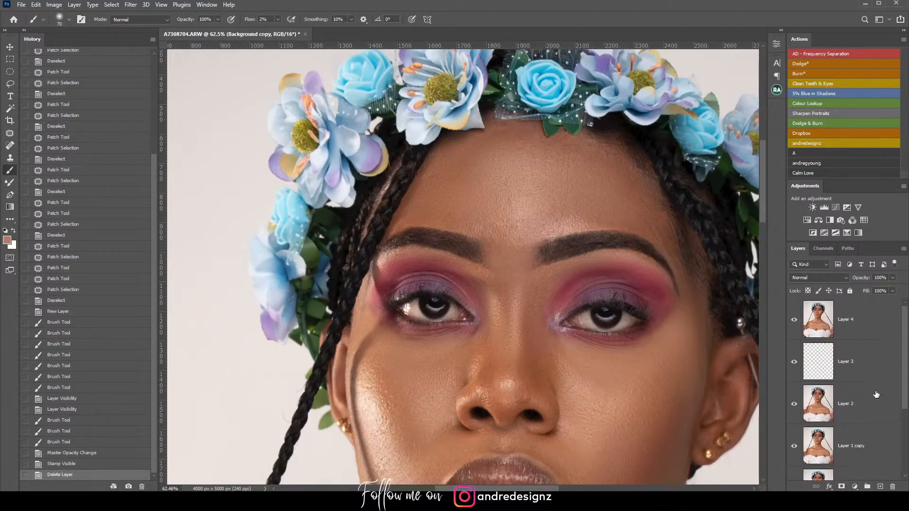
pyautogui.click(846, 318)
pyautogui.click(825, 53)
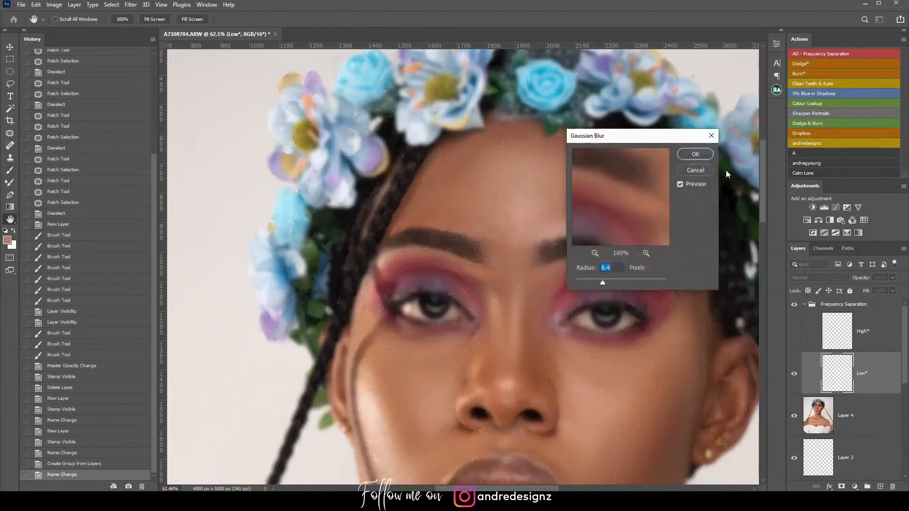
pyautogui.click(708, 153)
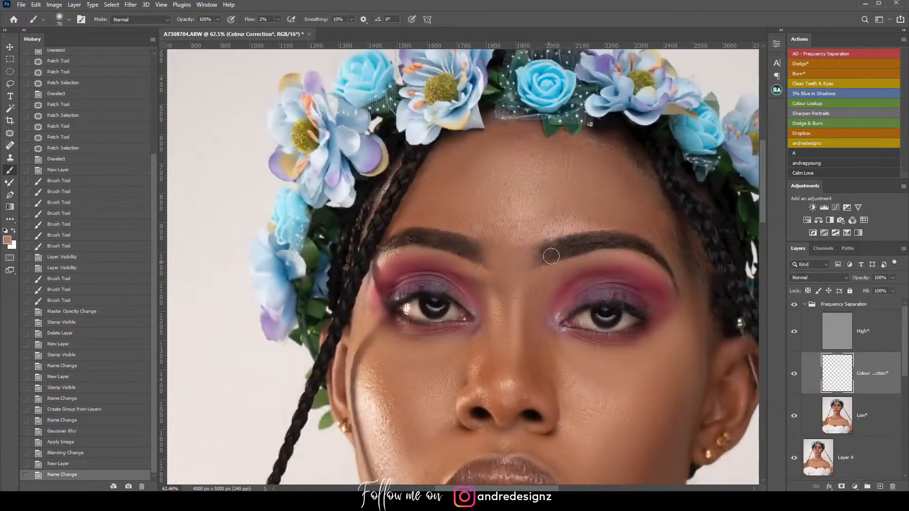
# Step: Select the Low* layer and ready the Mixer Brush at 90 px
pyautogui.click(873, 410)
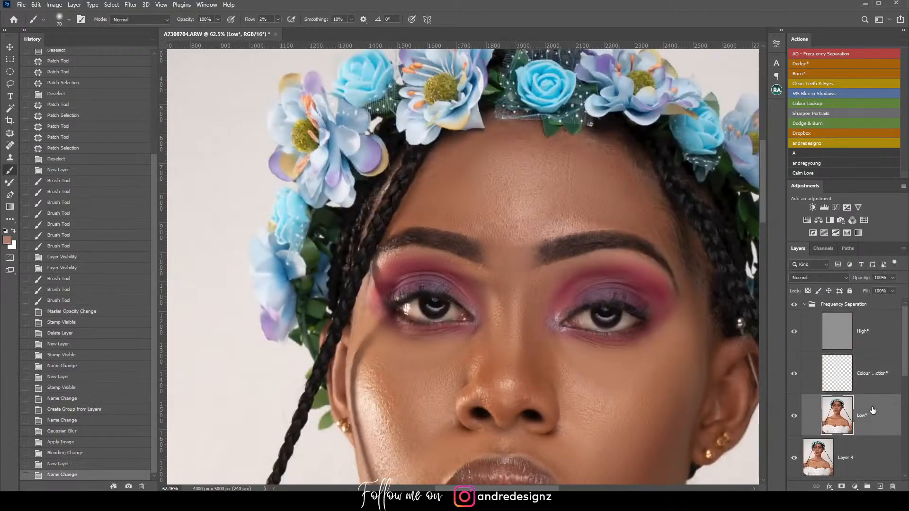
pyautogui.hotkey('shift', 'b')
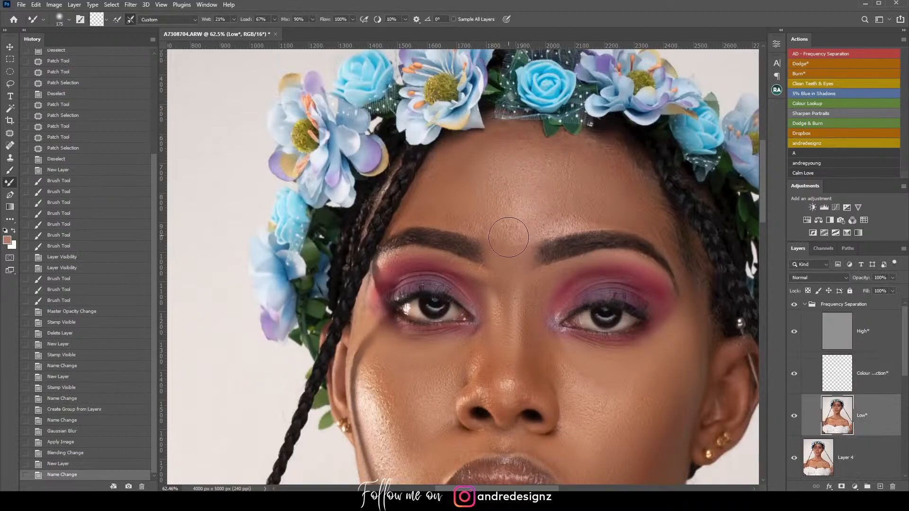
pyautogui.press('[')
pyautogui.press('[')
# Step: Try to blend the skin tones between the eyebrows and on the upper nose bridge with the Mixer Brush
pyautogui.moveTo(507, 252)
pyautogui.mouseDown()
pyautogui.moveTo(511, 288)
pyautogui.moveTo(485, 240)
pyautogui.moveTo(526, 237)
pyautogui.moveTo(526, 273)
pyautogui.mouseUp()
pyautogui.moveTo(527, 231); pyautogui.dragTo(519, 305)
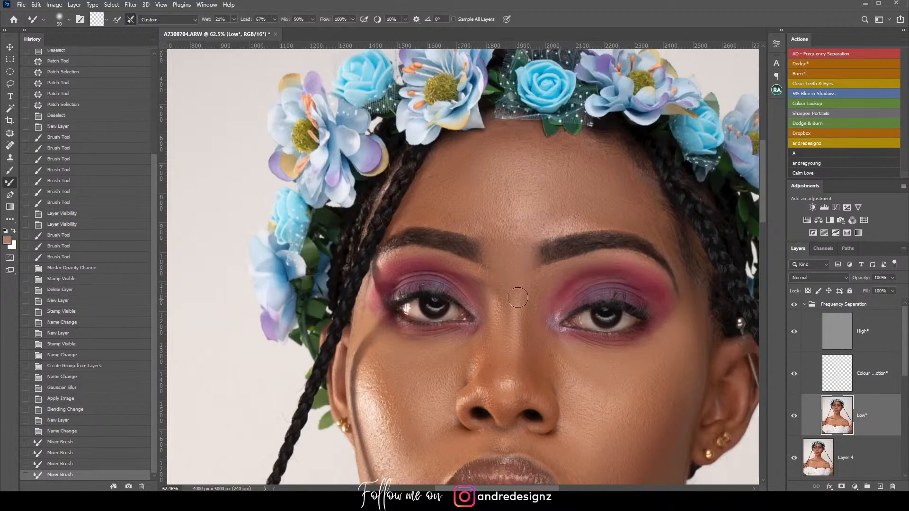
pyautogui.moveTo(525, 244); pyautogui.dragTo(526, 291)
pyautogui.moveTo(498, 235); pyautogui.dragTo(506, 266)
pyautogui.moveTo(524, 224); pyautogui.dragTo(551, 288)
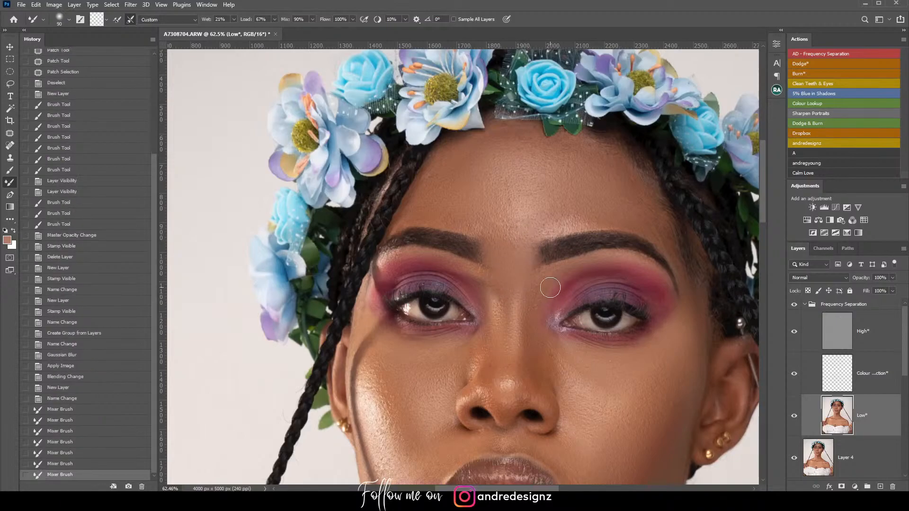
# Step: Undo all the Mixer Brush strokes, returning to the history state just after the frequency separation
pyautogui.scroll(-5, 603, 275)
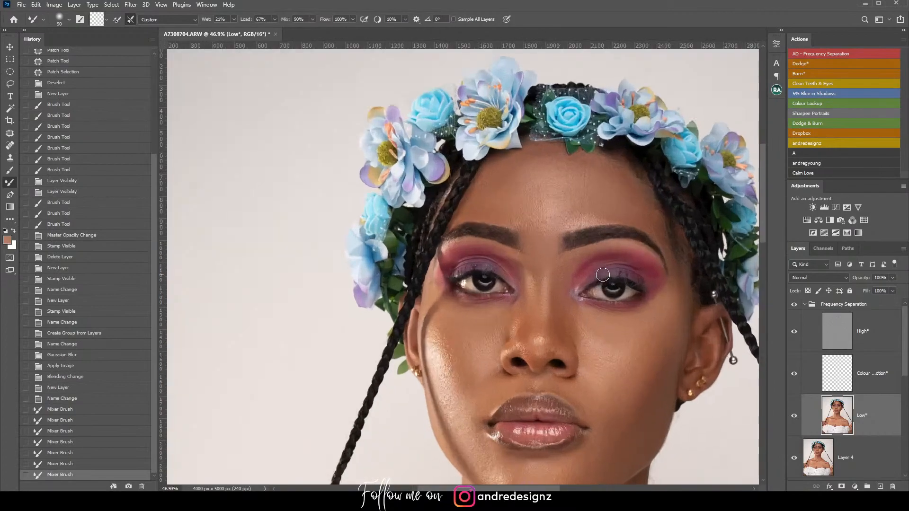
pyautogui.hotkey('ctrl', 'z')
pyautogui.hotkey('ctrl', 'z')
pyautogui.hotkey('ctrl', 'z')
pyautogui.hotkey('ctrl', 'z')
pyautogui.hotkey('ctrl', 'z')
pyautogui.hotkey('ctrl', 'z')
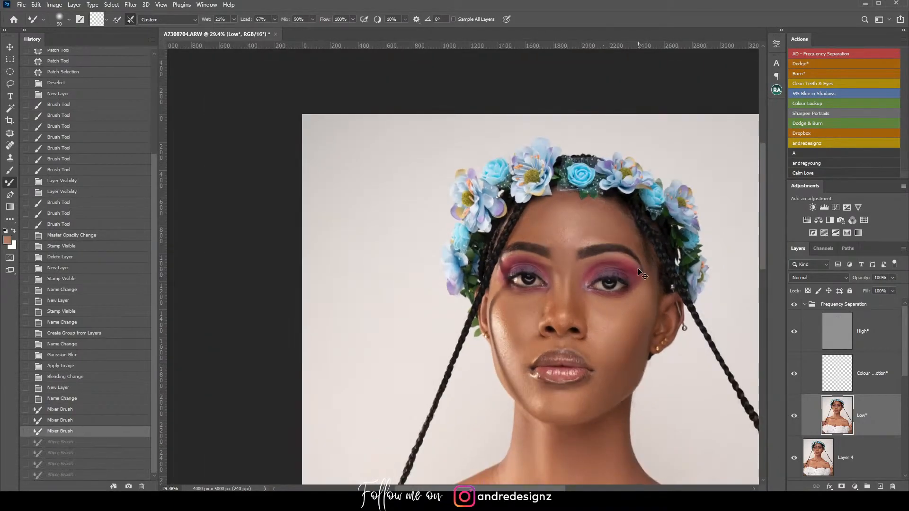
pyautogui.hotkey('ctrl', 'z')
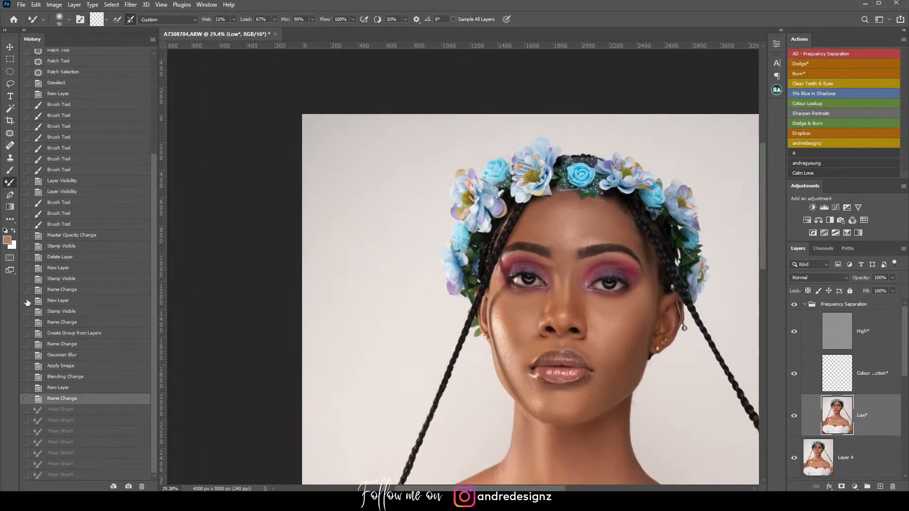
pyautogui.click(71, 390)
pyautogui.click(74, 400)
# Step: Blend the skin tones between the eyebrows and on the lower middle of the forehead with the Mixer Brush on Low*
pyautogui.scroll(3, 663, 288)
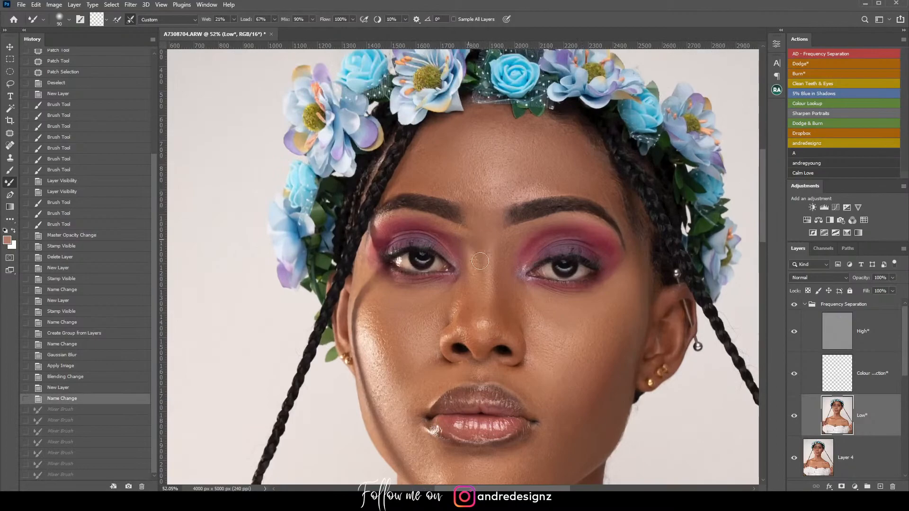
pyautogui.moveTo(479, 258)
pyautogui.mouseDown()
pyautogui.moveTo(509, 252)
pyautogui.moveTo(525, 229)
pyautogui.mouseUp()
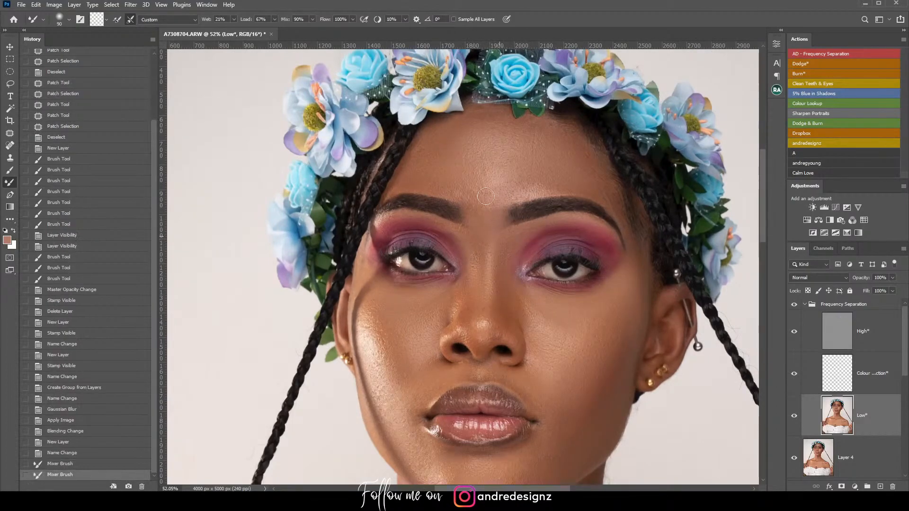
pyautogui.moveTo(467, 193); pyautogui.dragTo(472, 211)
pyautogui.moveTo(509, 186)
pyautogui.mouseDown()
pyautogui.moveTo(481, 211)
pyautogui.moveTo(497, 186)
pyautogui.mouseUp()
pyautogui.moveTo(493, 179)
pyautogui.mouseDown()
pyautogui.moveTo(471, 210)
pyautogui.moveTo(516, 172)
pyautogui.moveTo(510, 186)
pyautogui.moveTo(533, 180)
pyautogui.moveTo(506, 203)
pyautogui.moveTo(535, 181)
pyautogui.moveTo(526, 208)
pyautogui.mouseUp()
# Step: Refine the blending on the upper nose bridge and beside the inner ends of both eyebrows with the Mixer Brush
pyautogui.scroll(-4, 526, 208)
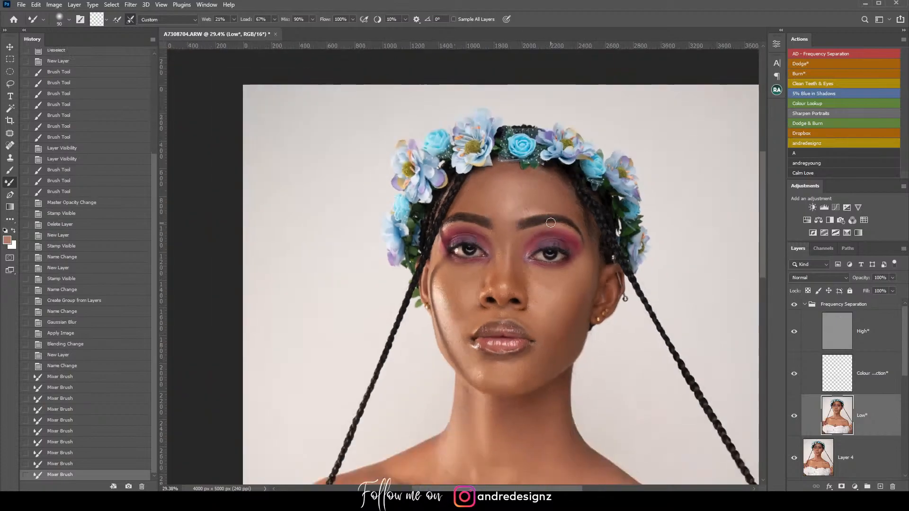
pyautogui.scroll(6, 547, 228)
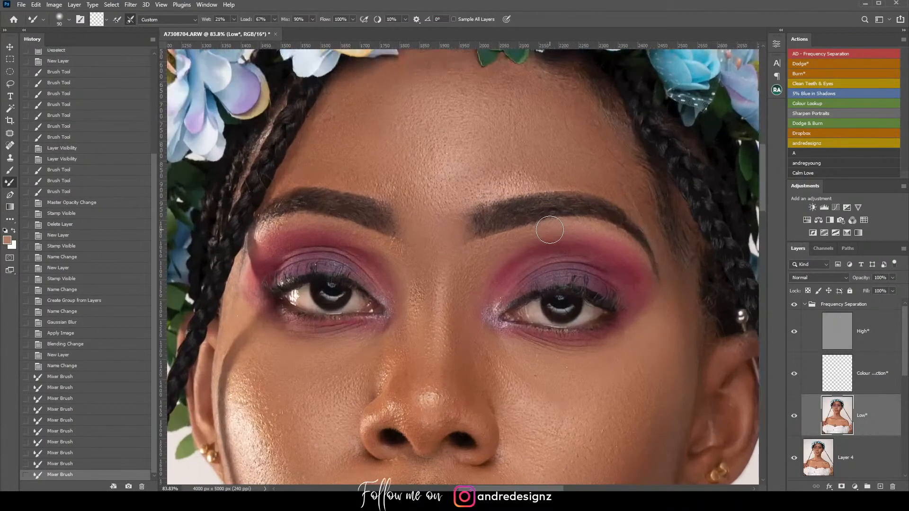
pyautogui.scroll(1, 549, 230)
pyautogui.scroll(2, 408, 214)
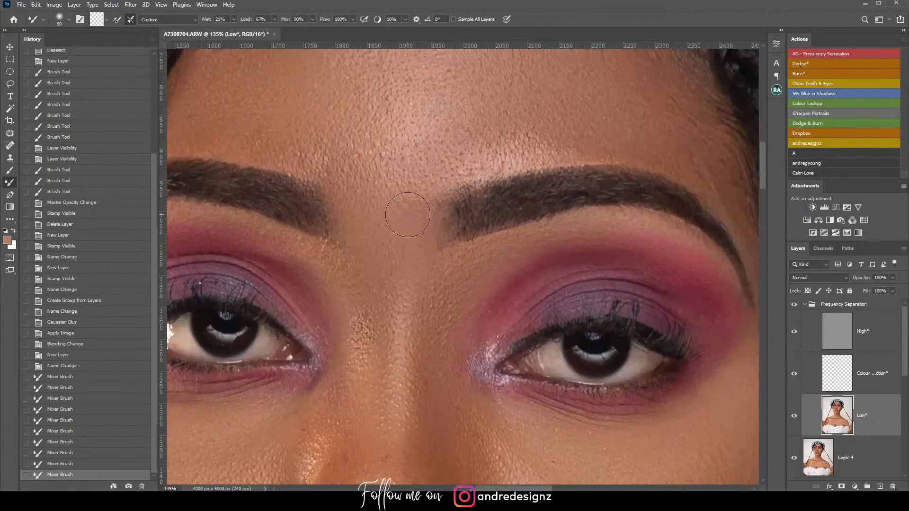
pyautogui.moveTo(438, 279); pyautogui.dragTo(417, 256)
pyautogui.moveTo(378, 225)
pyautogui.mouseDown()
pyautogui.moveTo(358, 280)
pyautogui.moveTo(378, 213)
pyautogui.mouseUp()
pyautogui.click(387, 163)
# Step: Compare the retouched face with the original by repeatedly showing Layer 0 alone and restoring all layers
pyautogui.scroll(-5, 563, 189)
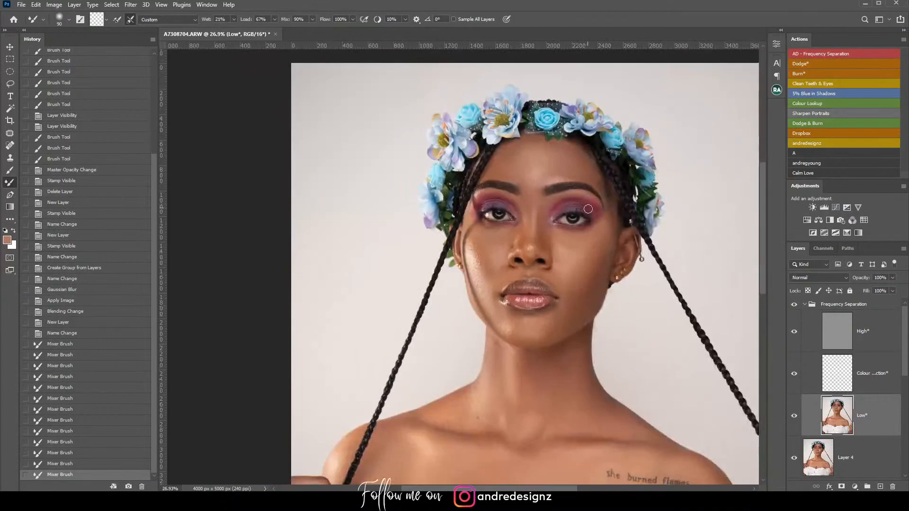
pyautogui.scroll(-2, 589, 210)
pyautogui.scroll(3, 590, 213)
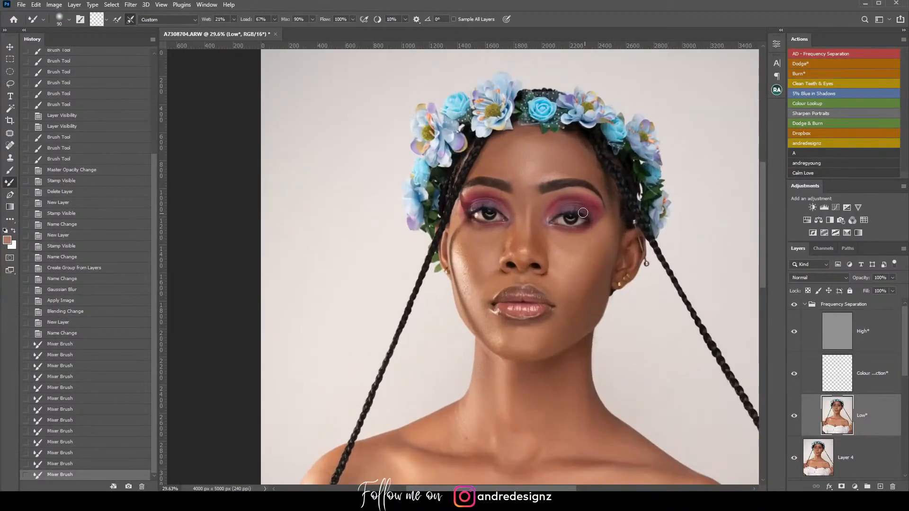
pyautogui.scroll(2, 588, 213)
pyautogui.scroll(-4, 864, 428)
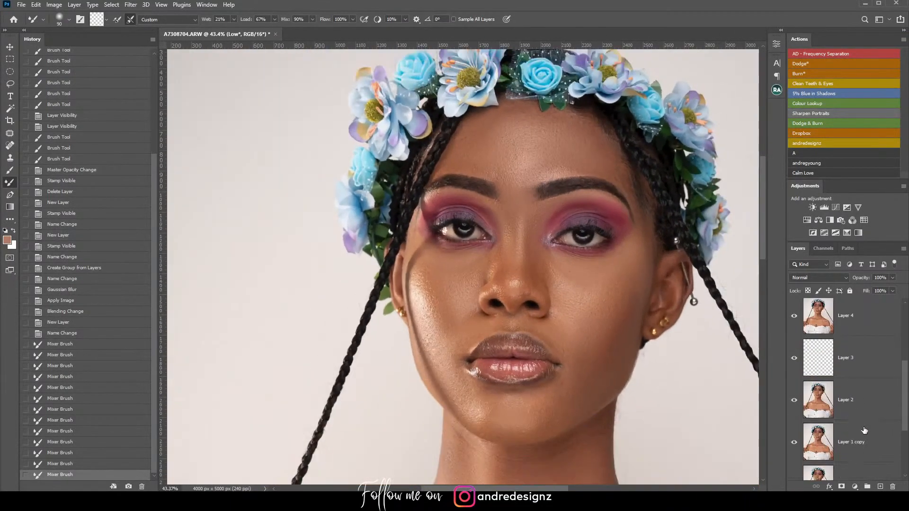
pyautogui.scroll(-3, 866, 450)
pyautogui.keyDown('alt'); pyautogui.click(795, 474); pyautogui.keyUp('alt')
pyautogui.keyDown('alt'); pyautogui.click(794, 475); pyautogui.keyUp('alt')
pyautogui.keyDown('alt'); pyautogui.click(794, 475); pyautogui.keyUp('alt')
pyautogui.keyDown('alt'); pyautogui.click(795, 475); pyautogui.keyUp('alt')
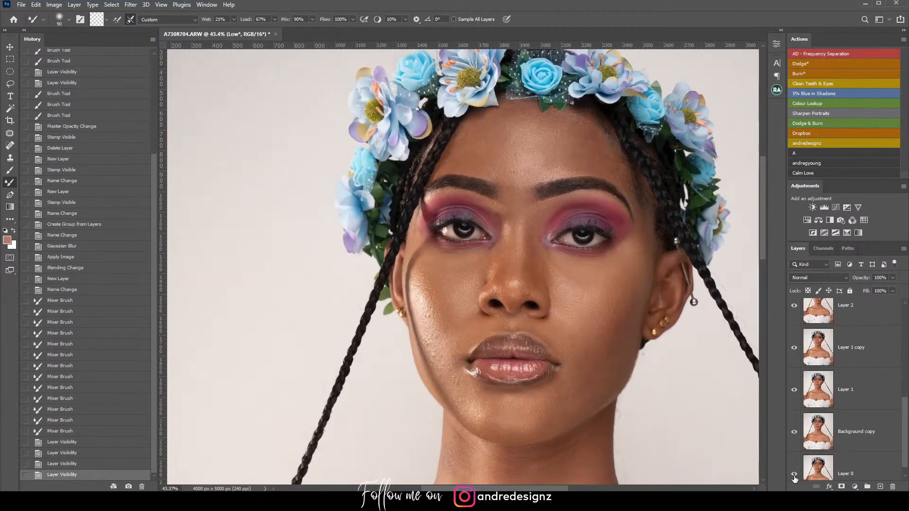
pyautogui.keyDown('alt'); pyautogui.click(794, 475); pyautogui.keyUp('alt')
pyautogui.keyDown('alt'); pyautogui.click(795, 474); pyautogui.keyUp('alt')
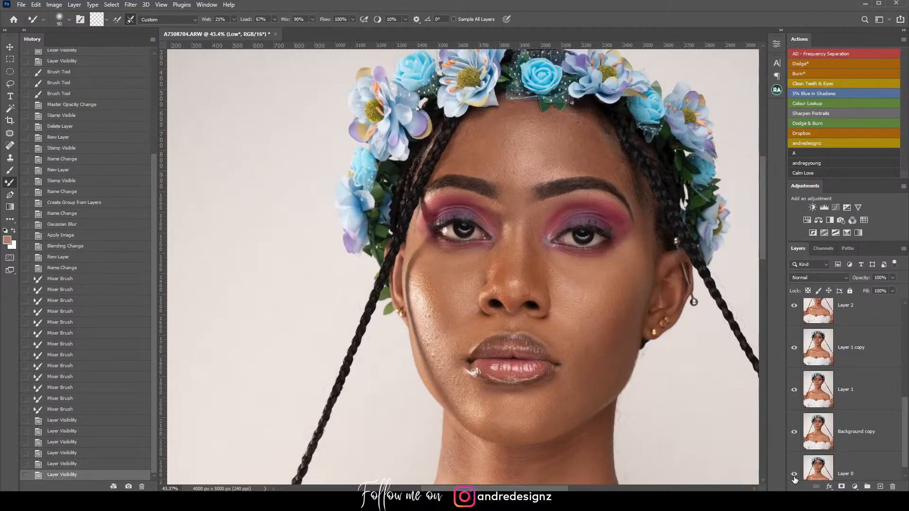
pyautogui.keyDown('alt'); pyautogui.click(795, 475); pyautogui.keyUp('alt')
pyautogui.keyDown('alt'); pyautogui.click(795, 475); pyautogui.keyUp('alt')
pyautogui.keyDown('alt'); pyautogui.click(795, 474); pyautogui.keyUp('alt')
pyautogui.keyDown('alt'); pyautogui.click(794, 476); pyautogui.keyUp('alt')
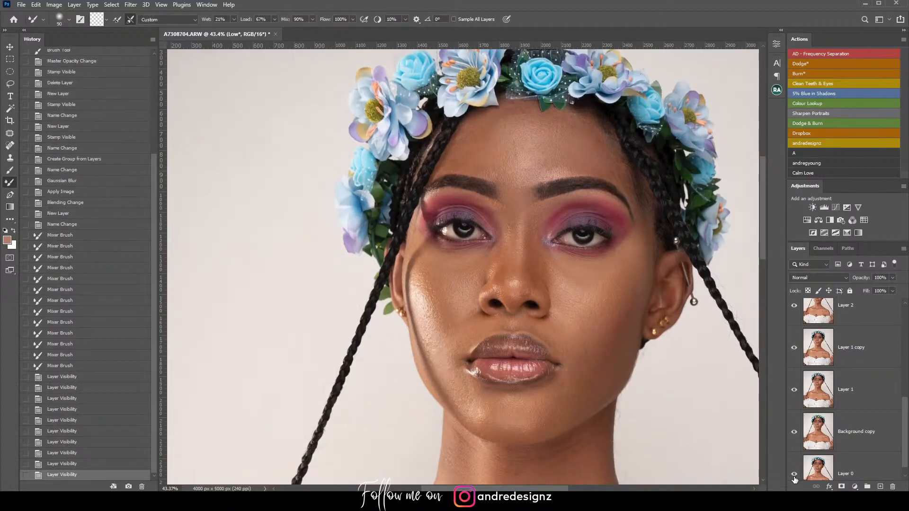
# Step: Select the High* layer and patch the skin texture above the outer end of the right-hand eyebrow with the Patch Tool
pyautogui.scroll(3, 593, 165)
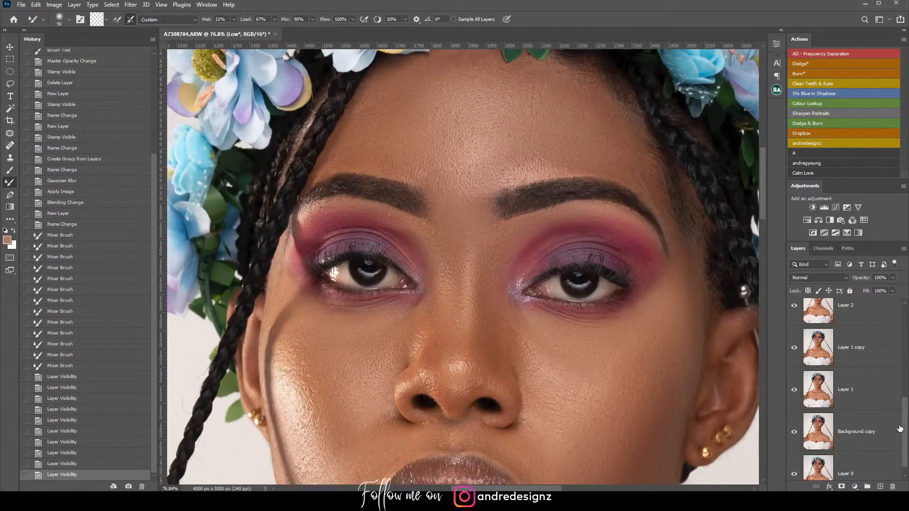
pyautogui.moveTo(906, 434); pyautogui.dragTo(906, 345)
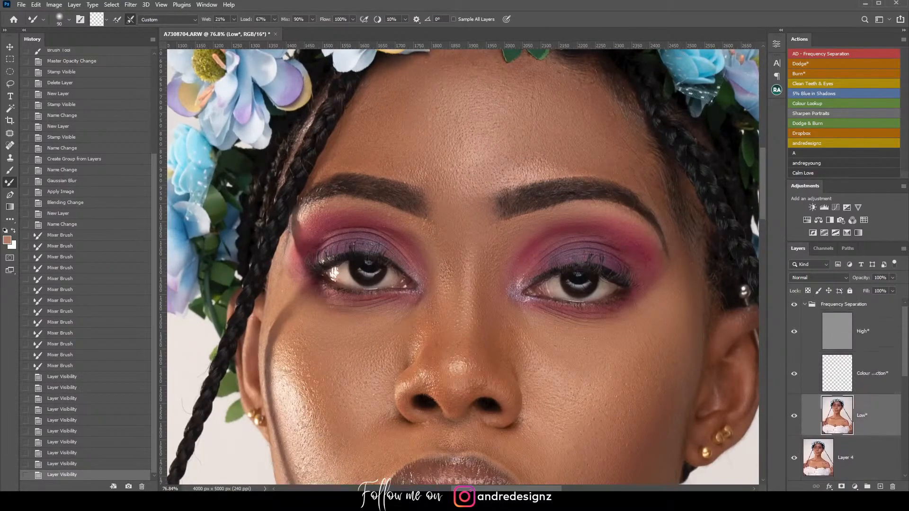
pyautogui.click(836, 327)
pyautogui.press('j')
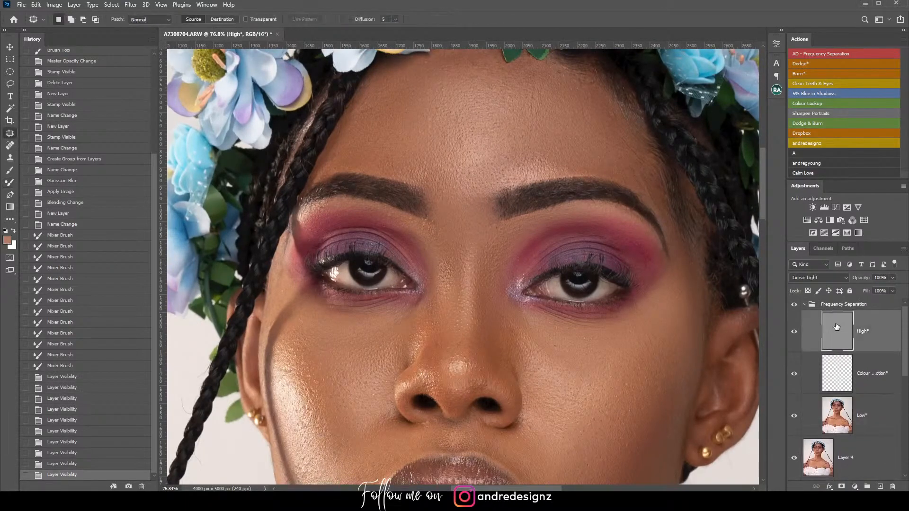
pyautogui.moveTo(657, 201); pyautogui.dragTo(647, 185)
pyautogui.moveTo(647, 185)
pyautogui.mouseDown()
pyautogui.moveTo(624, 164)
pyautogui.moveTo(653, 172)
pyautogui.moveTo(652, 180)
pyautogui.moveTo(629, 168)
pyautogui.mouseUp()
pyautogui.hotkey('ctrl', 'd')
pyautogui.hotkey('ctrl', 'd')
# Step: Patch the uneven texture on the middle of the forehead above the eyebrows
pyautogui.click(566, 160)
pyautogui.moveTo(466, 167); pyautogui.dragTo(480, 165)
pyautogui.moveTo(480, 166); pyautogui.dragTo(488, 153)
pyautogui.moveTo(541, 119)
pyautogui.mouseDown()
pyautogui.moveTo(557, 127)
pyautogui.moveTo(552, 93)
pyautogui.moveTo(565, 92)
pyautogui.moveTo(568, 74)
pyautogui.moveTo(574, 81)
pyautogui.moveTo(552, 107)
pyautogui.moveTo(540, 105)
pyautogui.mouseUp()
pyautogui.hotkey('ctrl', 'd')
pyautogui.hotkey('ctrl', 'd')
# Step: Patch the texture flaws on the right-hand and left-hand sides of the upper forehead
pyautogui.moveTo(603, 110); pyautogui.dragTo(600, 111)
pyautogui.moveTo(594, 115)
pyautogui.mouseDown()
pyautogui.moveTo(594, 138)
pyautogui.moveTo(646, 163)
pyautogui.moveTo(609, 143)
pyautogui.moveTo(622, 136)
pyautogui.moveTo(488, 118)
pyautogui.mouseUp()
pyautogui.hotkey('ctrl', 'd')
pyautogui.hotkey('ctrl', 'd')
pyautogui.moveTo(370, 102)
pyautogui.mouseDown()
pyautogui.moveTo(382, 108)
pyautogui.moveTo(396, 87)
pyautogui.moveTo(433, 98)
pyautogui.mouseUp()
pyautogui.hotkey('ctrl', 'd')
pyautogui.hotkey('ctrl', 'd')
# Step: Patch the rough texture between the eyebrows and along the upper nose bridge
pyautogui.moveTo(554, 290); pyautogui.dragTo(552, 221)
pyautogui.moveTo(487, 150)
pyautogui.mouseDown()
pyautogui.moveTo(493, 177)
pyautogui.moveTo(445, 171)
pyautogui.moveTo(445, 194)
pyautogui.moveTo(451, 181)
pyautogui.mouseUp()
pyautogui.hotkey('ctrl', 'd')
pyautogui.hotkey('ctrl', 'd')
pyautogui.hotkey('ctrl', 'd')
pyautogui.moveTo(436, 213); pyautogui.dragTo(439, 204)
pyautogui.moveTo(440, 208); pyautogui.dragTo(445, 237)
pyautogui.hotkey('ctrl', 'd')
pyautogui.moveTo(447, 188); pyautogui.dragTo(450, 193)
pyautogui.hotkey('ctrl', 'd')
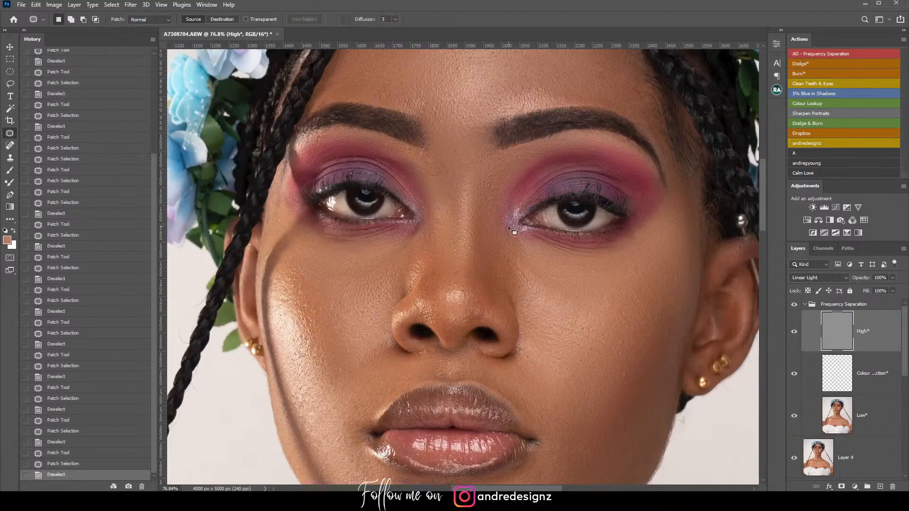
# Step: Patch the texture flaws on both sides of the nose below the inner eye corners
pyautogui.moveTo(496, 251)
pyautogui.mouseDown()
pyautogui.moveTo(504, 267)
pyautogui.moveTo(510, 264)
pyautogui.moveTo(452, 267)
pyautogui.mouseUp()
pyautogui.hotkey('ctrl', 'd')
pyautogui.hotkey('ctrl', 'd')
pyautogui.moveTo(444, 262)
pyautogui.mouseDown()
pyautogui.moveTo(436, 274)
pyautogui.moveTo(427, 245)
pyautogui.mouseUp()
pyautogui.hotkey('ctrl', 'd')
pyautogui.moveTo(331, 251); pyautogui.dragTo(334, 52)
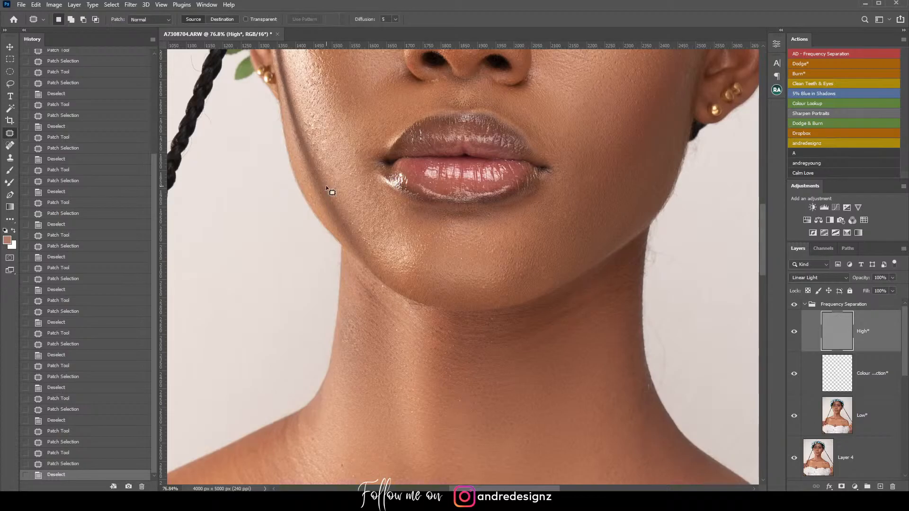
pyautogui.scroll(-5, 560, 280)
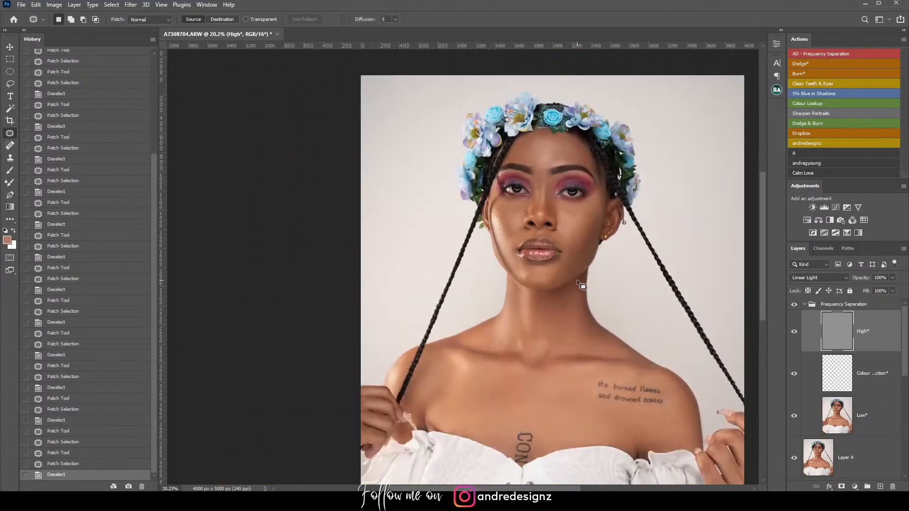
pyautogui.scroll(2, 569, 213)
pyautogui.scroll(-1, 545, 180)
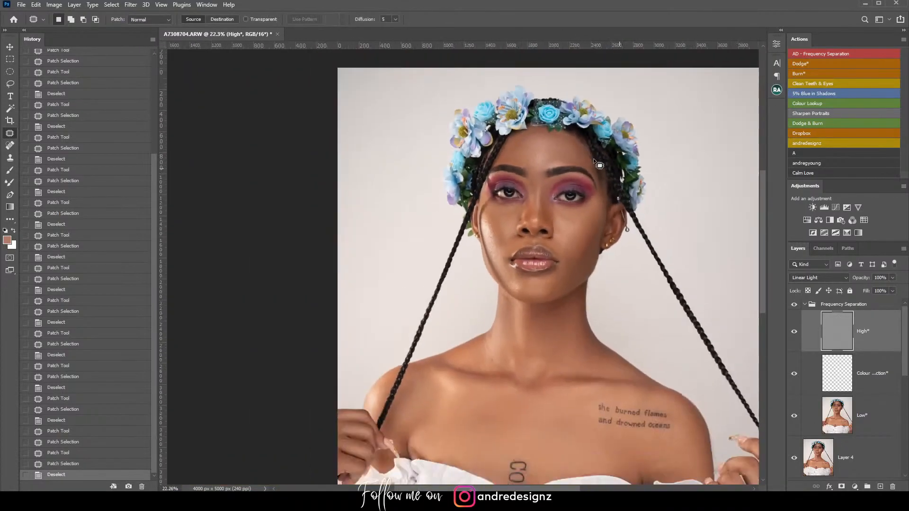
# Step: Run the Clean Teeth & Eyes action with the Frequency Separation group as the active layer
pyautogui.scroll(1, 527, 171)
pyautogui.scroll(3, 526, 171)
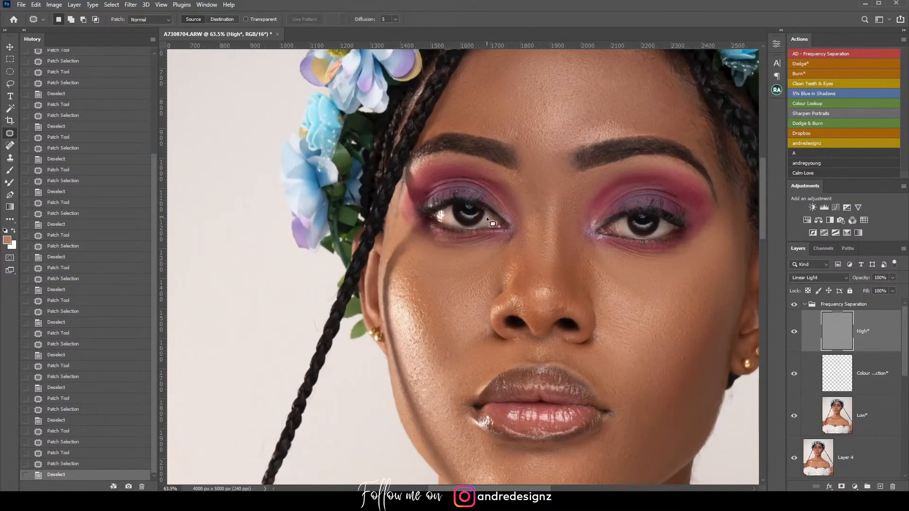
pyautogui.click(861, 308)
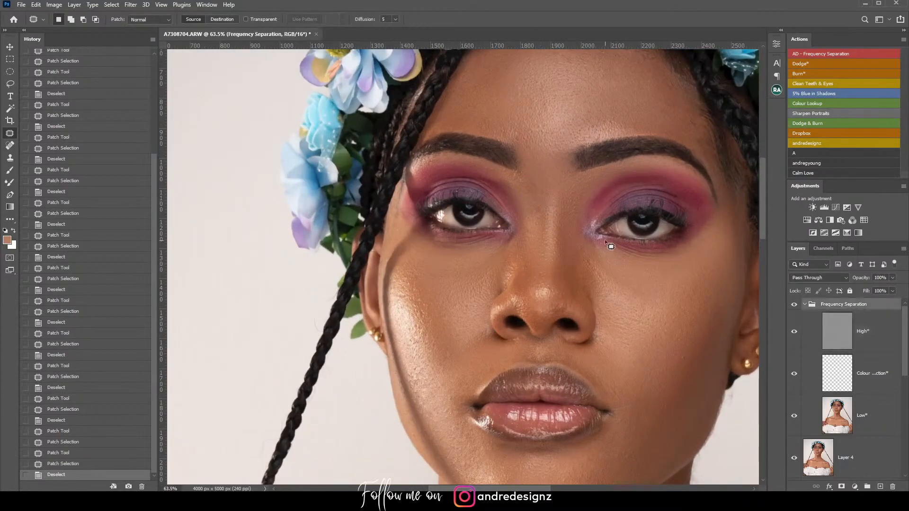
pyautogui.click(816, 84)
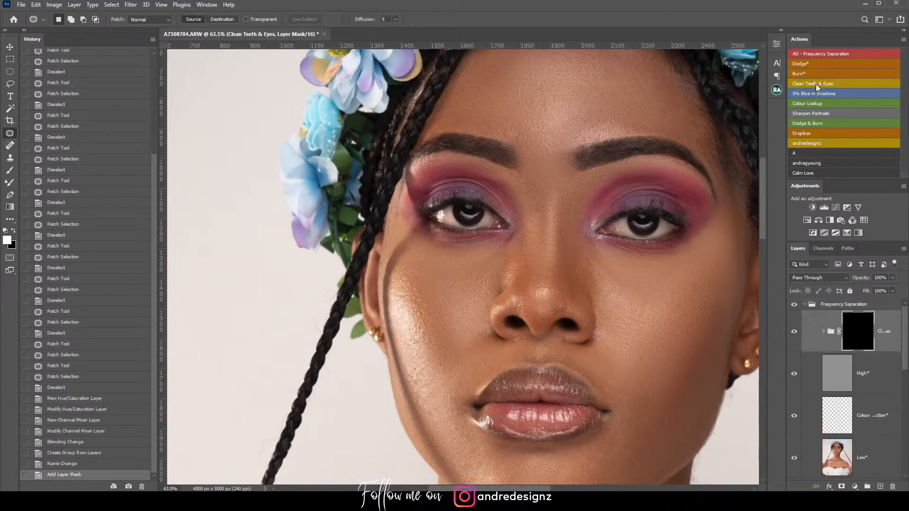
# Step: Set the brush flow to 56% and paint white on the Clean Teeth & Eyes mask over the whites of both eyes
pyautogui.press('b')
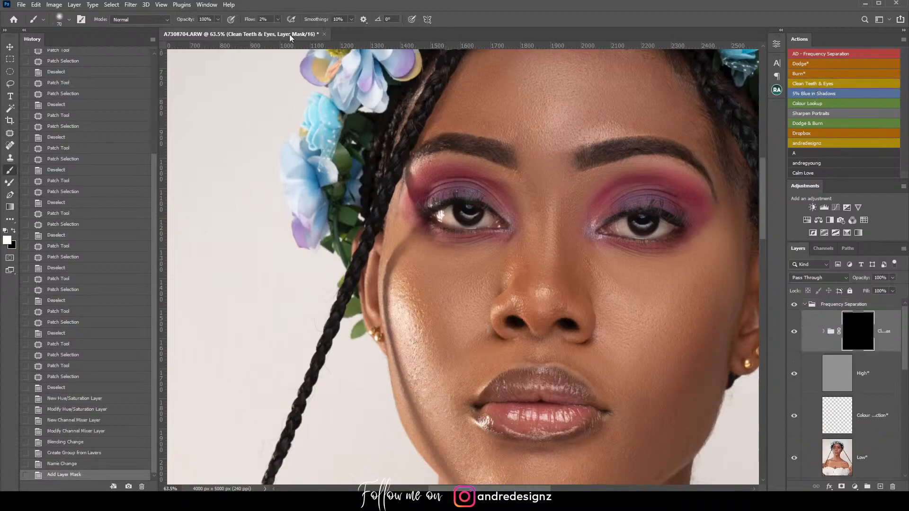
pyautogui.moveTo(277, 21); pyautogui.dragTo(304, 39)
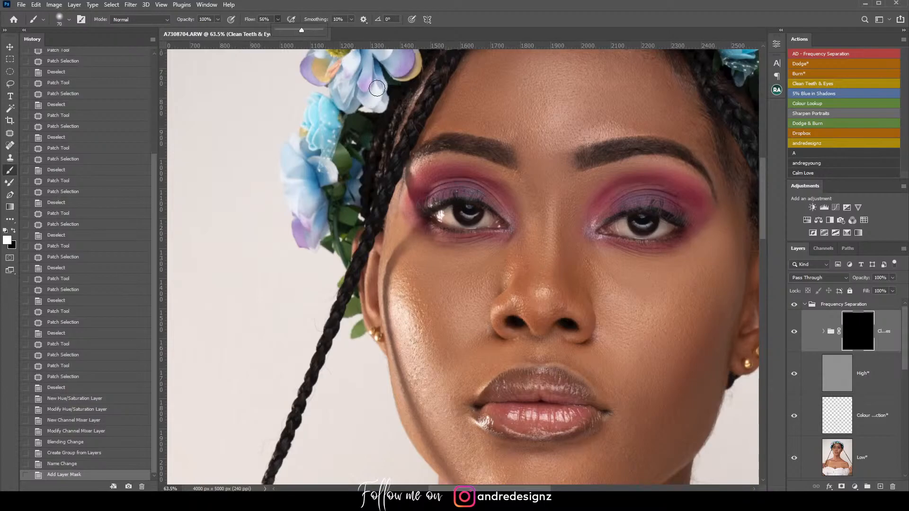
pyautogui.moveTo(379, 86); pyautogui.dragTo(404, 113)
pyautogui.press('[')
pyautogui.press('[')
pyautogui.press('[')
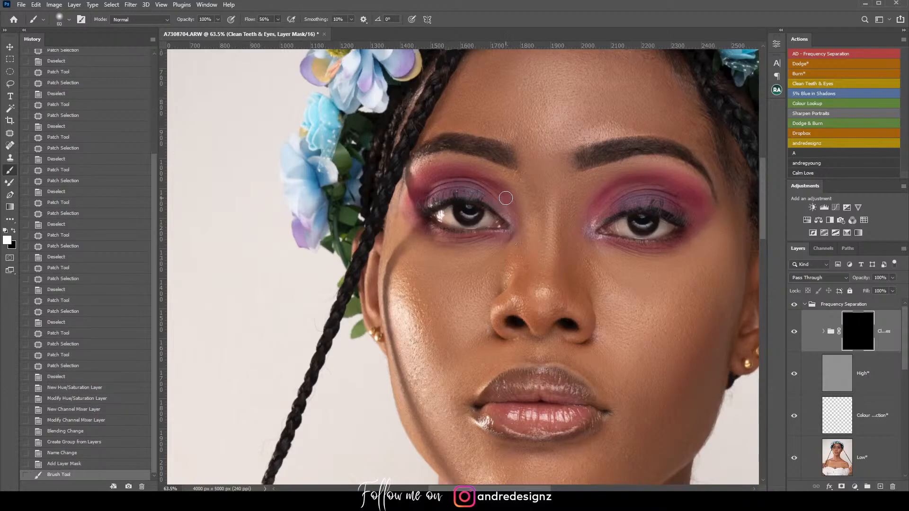
pyautogui.moveTo(448, 223); pyautogui.dragTo(496, 219)
pyautogui.moveTo(499, 220); pyautogui.dragTo(506, 220)
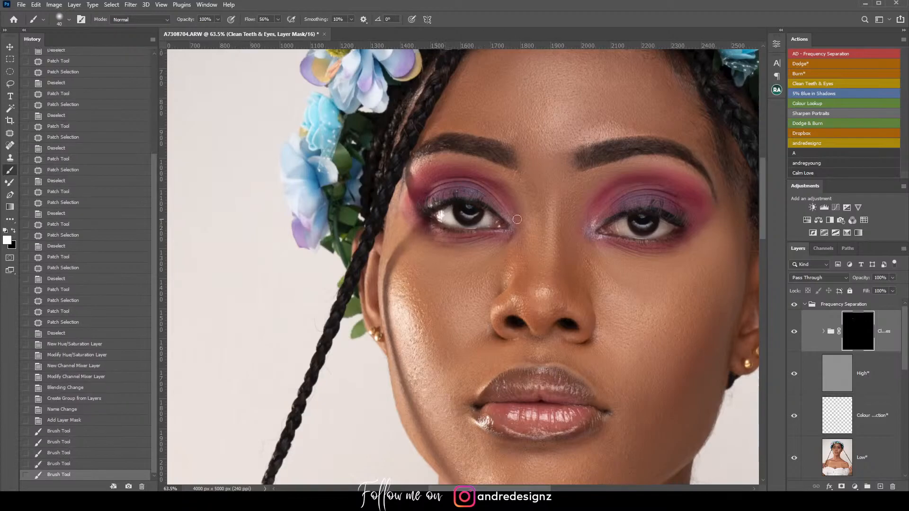
pyautogui.moveTo(624, 229)
pyautogui.mouseDown()
pyautogui.moveTo(614, 227)
pyautogui.moveTo(665, 233)
pyautogui.mouseUp()
pyautogui.moveTo(663, 233)
pyautogui.mouseDown()
pyautogui.moveTo(621, 232)
pyautogui.moveTo(627, 239)
pyautogui.mouseUp()
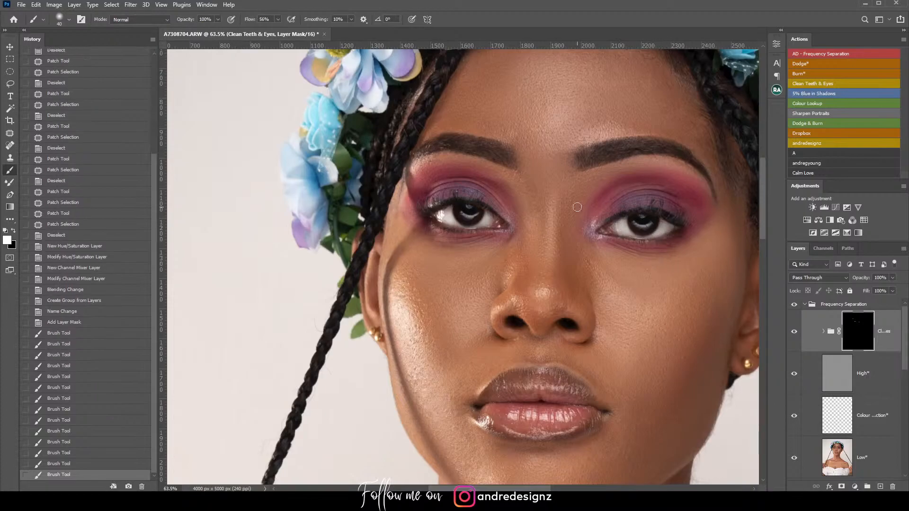
# Step: Compare the portrait with and without the Clean Teeth & Eyes group, and inspect the whole image
pyautogui.hotkey('ctrl', '-')
pyautogui.click(794, 341)
pyautogui.click(794, 341)
pyautogui.hotkey('ctrl', '-')
pyautogui.hotkey('ctrl', '-')
pyautogui.hotkey('ctrl', '-')
pyautogui.hotkey('ctrl', '-')
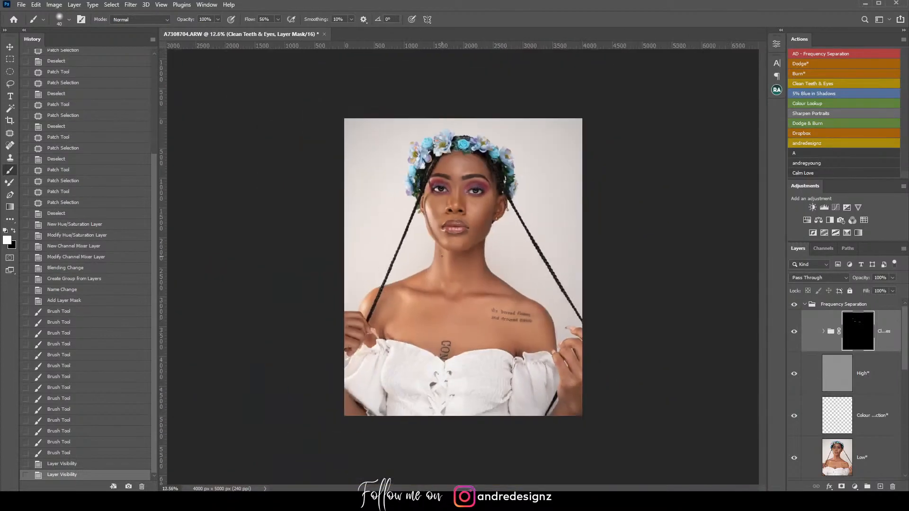
pyautogui.hotkey('ctrl', '0')
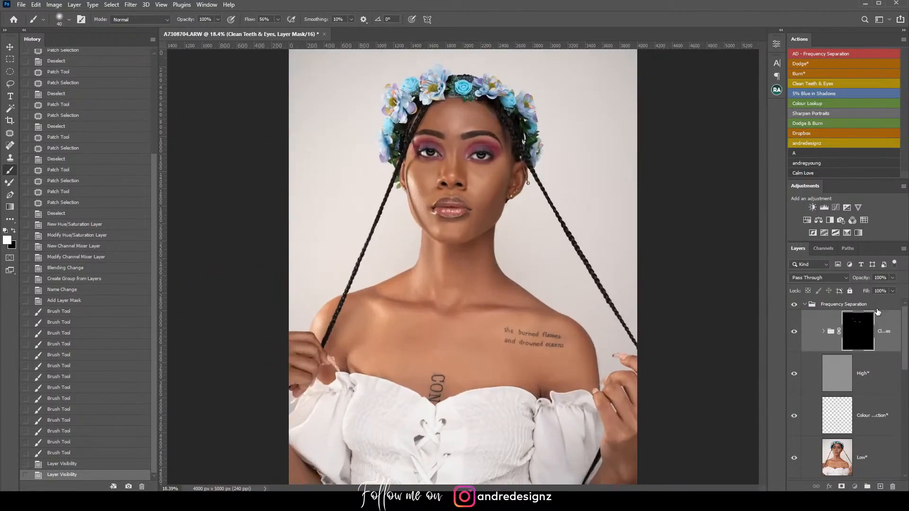
# Step: Collapse the Frequency Separation group and run the Dodge* and Burn* actions above it
pyautogui.click(876, 307)
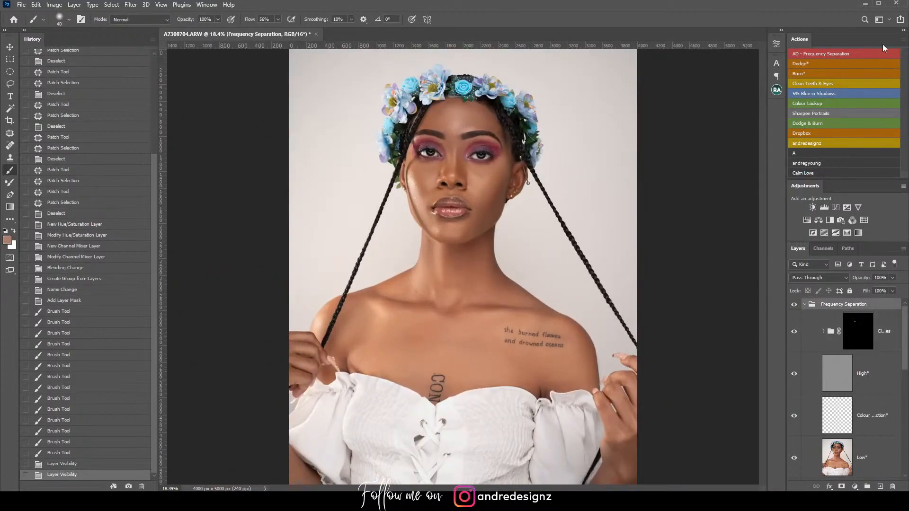
pyautogui.click(805, 305)
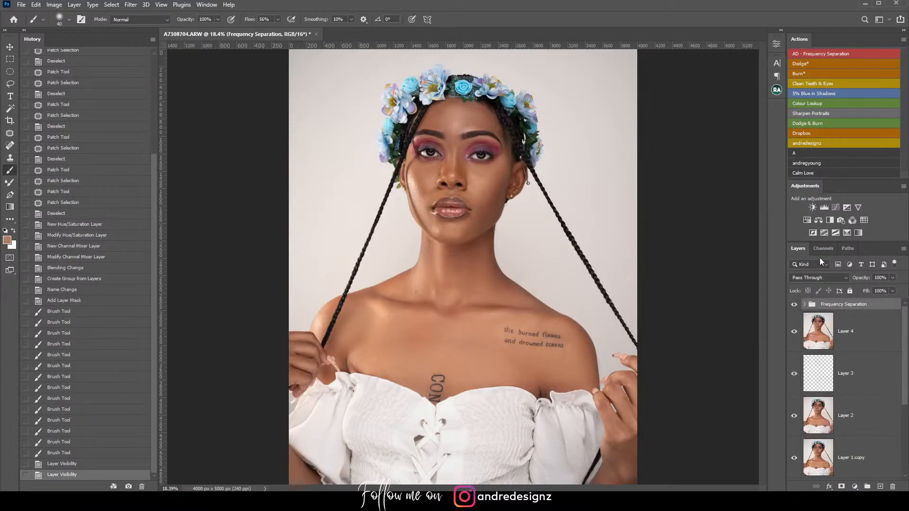
pyautogui.click(810, 63)
pyautogui.click(810, 74)
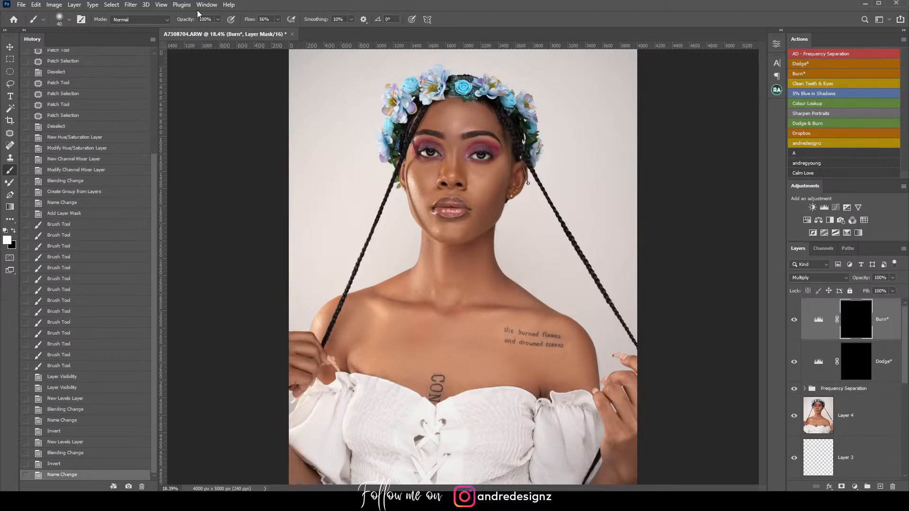
# Step: Set the brush flow to 1% and brighten the upper forehead and right-hand temple by painting white on the Dodge* mask
pyautogui.click(280, 20)
pyautogui.click(500, 145)
pyautogui.scroll(10, 500, 146)
pyautogui.moveTo(442, 169)
pyautogui.mouseDown()
pyautogui.moveTo(482, 227)
pyautogui.moveTo(505, 224)
pyautogui.mouseUp()
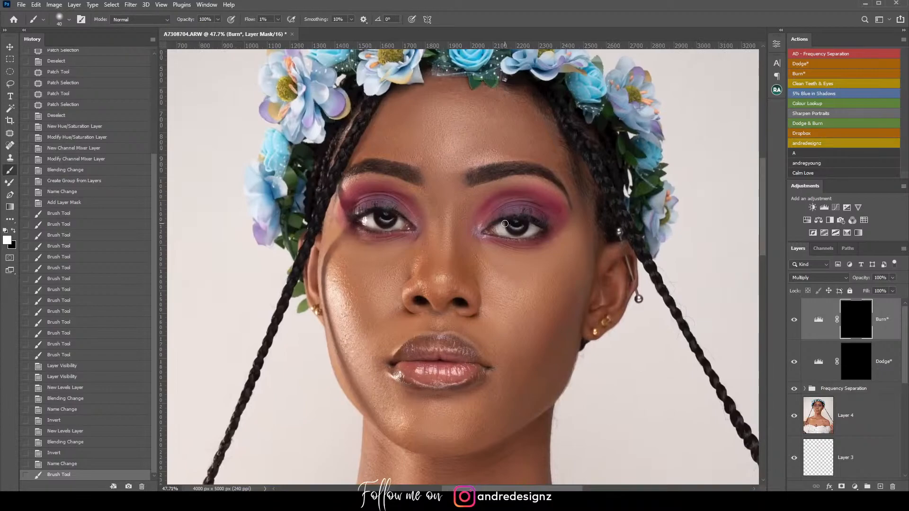
pyautogui.click(854, 361)
pyautogui.hotkey('shift', 'b')
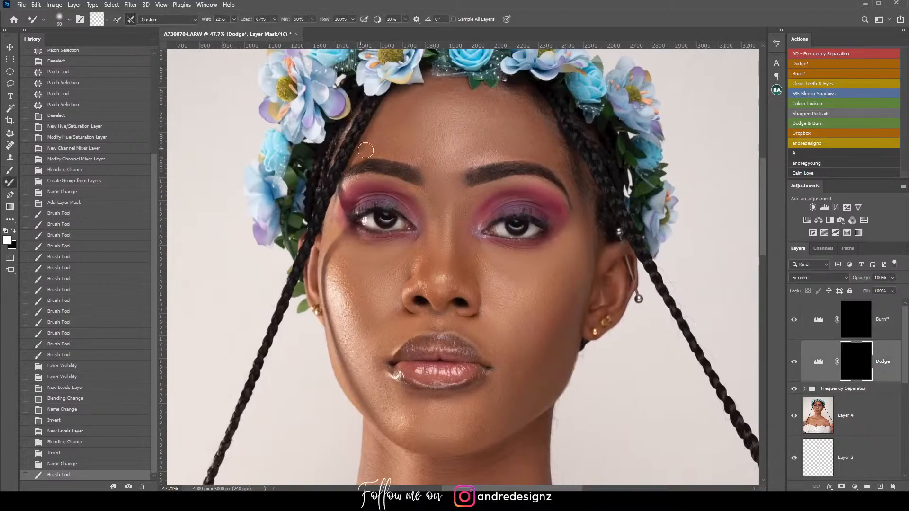
pyautogui.hotkey('shift', 'b')
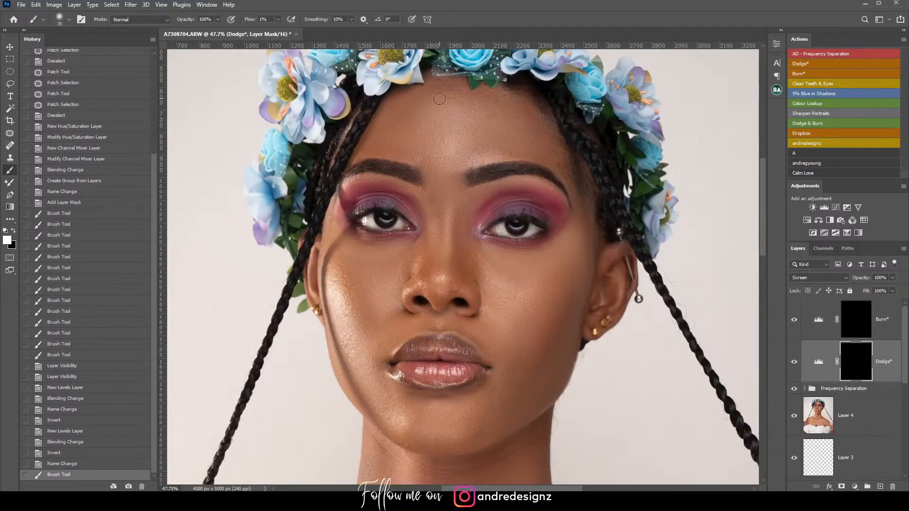
pyautogui.moveTo(422, 93)
pyautogui.mouseDown()
pyautogui.moveTo(452, 81)
pyautogui.moveTo(557, 108)
pyautogui.moveTo(435, 88)
pyautogui.moveTo(478, 111)
pyautogui.mouseUp()
pyautogui.moveTo(573, 138)
pyautogui.mouseDown()
pyautogui.moveTo(514, 108)
pyautogui.moveTo(544, 138)
pyautogui.moveTo(519, 114)
pyautogui.moveTo(527, 134)
pyautogui.moveTo(505, 114)
pyautogui.moveTo(553, 139)
pyautogui.moveTo(549, 150)
pyautogui.moveTo(500, 152)
pyautogui.moveTo(519, 148)
pyautogui.moveTo(554, 158)
pyautogui.mouseUp()
pyautogui.press(']')
pyautogui.press(']')
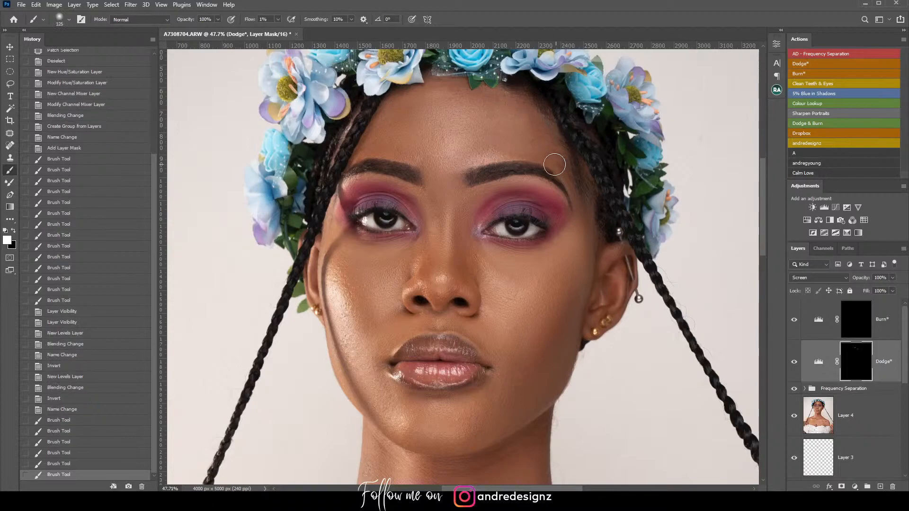
# Step: Compare the Dodge* layer off and on, and brighten the middle of the upper forehead with a 175 px brush
pyautogui.click(794, 363)
pyautogui.click(794, 363)
pyautogui.press(']')
pyautogui.press(']')
pyautogui.moveTo(432, 108)
pyautogui.mouseDown()
pyautogui.moveTo(442, 97)
pyautogui.moveTo(438, 139)
pyautogui.moveTo(496, 110)
pyautogui.moveTo(462, 101)
pyautogui.mouseUp()
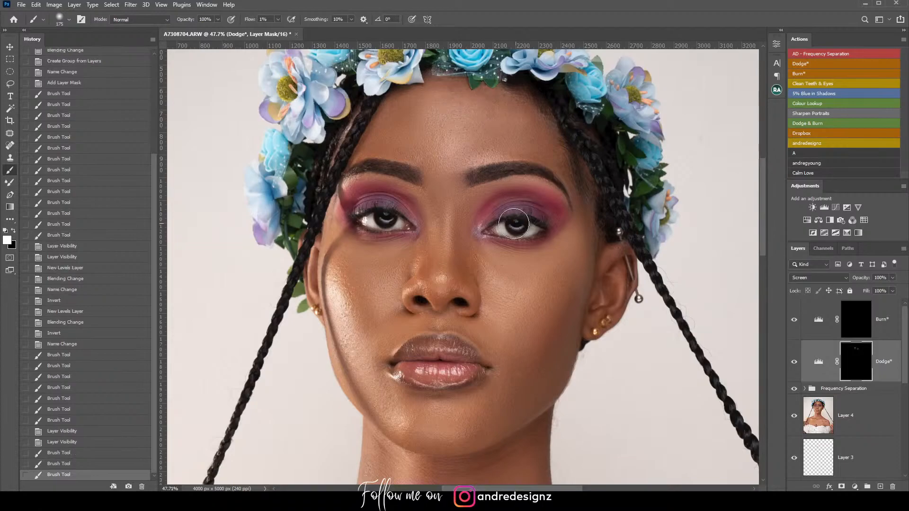
# Step: Reduce the brush to 70 px and brighten the bridge of the nose on the Dodge* mask
pyautogui.press('[')
pyautogui.press('[')
pyautogui.press('[')
pyautogui.press('[')
pyautogui.press('[')
pyautogui.press('[')
pyautogui.moveTo(449, 194)
pyautogui.mouseDown()
pyautogui.moveTo(452, 248)
pyautogui.moveTo(435, 200)
pyautogui.moveTo(432, 273)
pyautogui.moveTo(458, 256)
pyautogui.mouseUp()
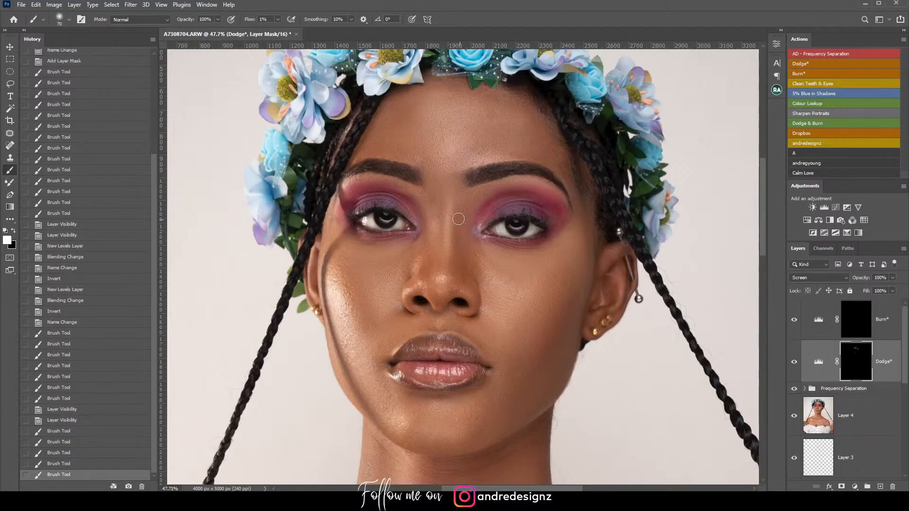
# Step: Try brightening the left-hand brow bone and upper nose on the Dodge* mask, and undo the last three strokes through the history
pyautogui.moveTo(423, 200); pyautogui.dragTo(407, 188)
pyautogui.moveTo(435, 241); pyautogui.dragTo(435, 256)
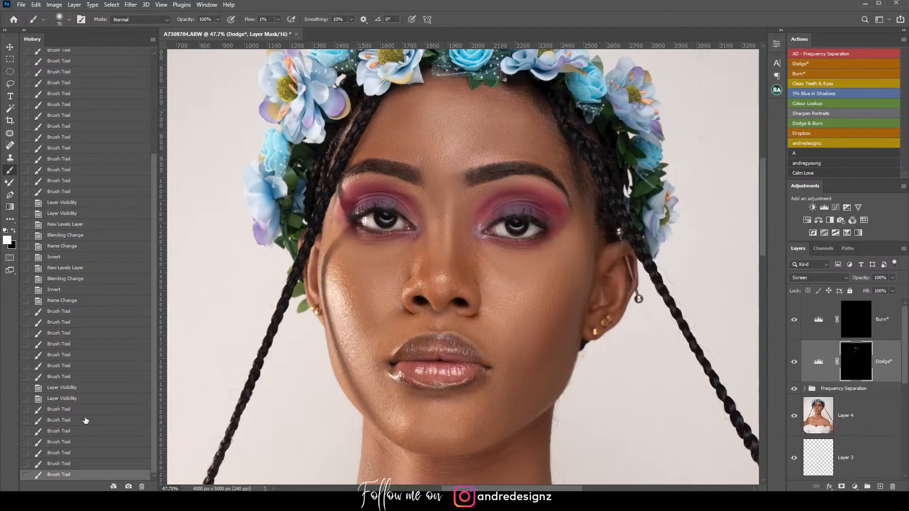
pyautogui.click(89, 453)
pyautogui.click(90, 466)
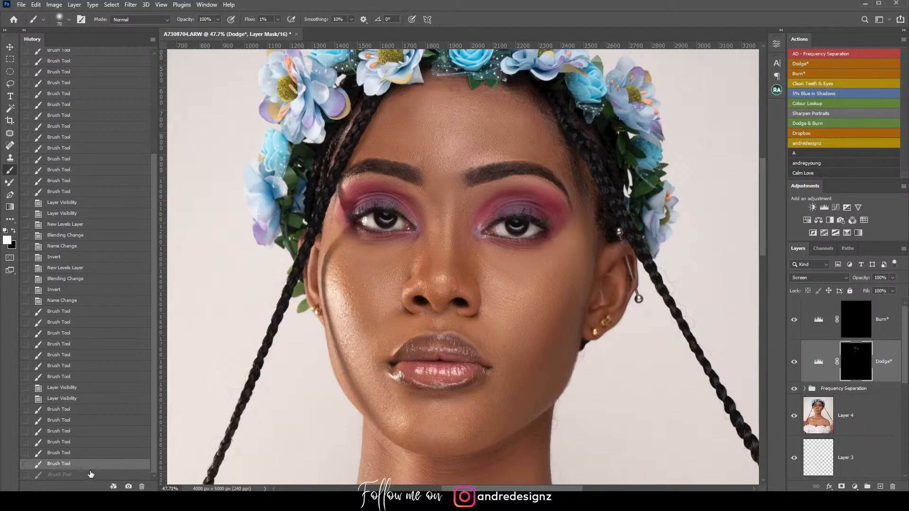
pyautogui.click(90, 474)
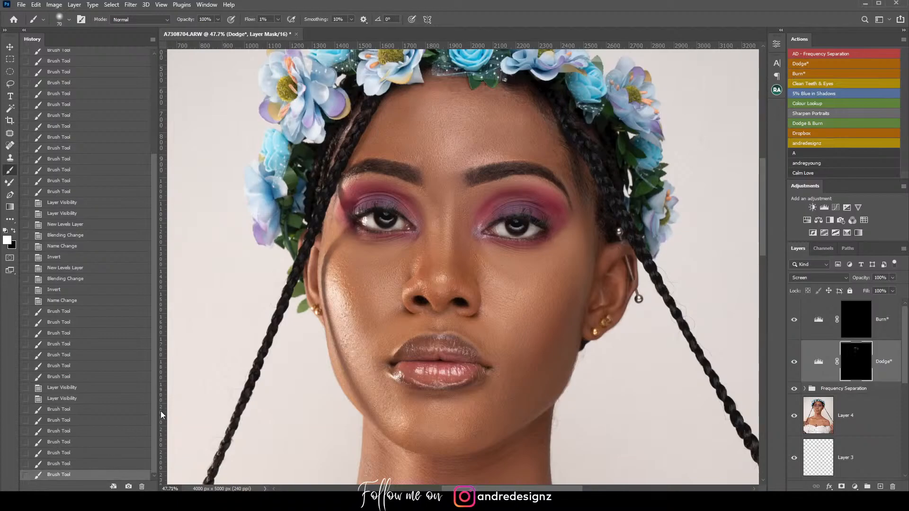
pyautogui.click(108, 454)
pyautogui.click(110, 432)
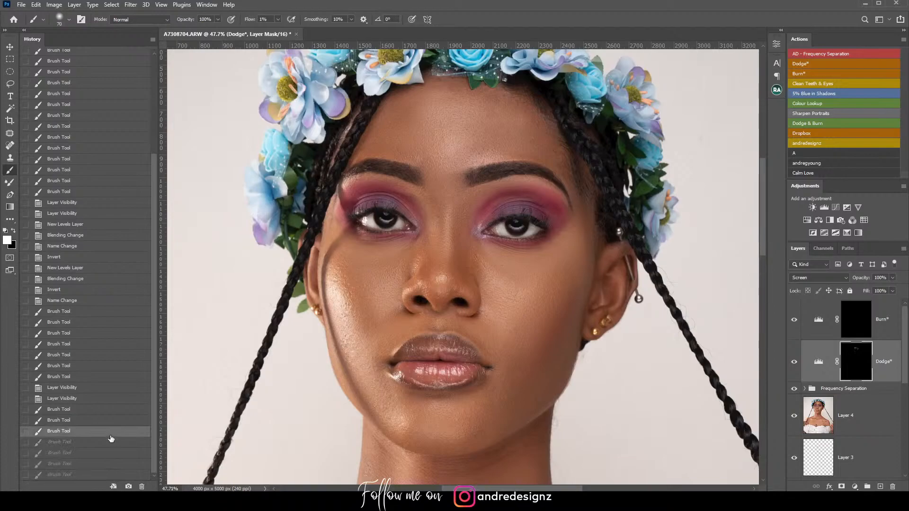
pyautogui.click(110, 443)
pyautogui.click(110, 454)
pyautogui.click(111, 444)
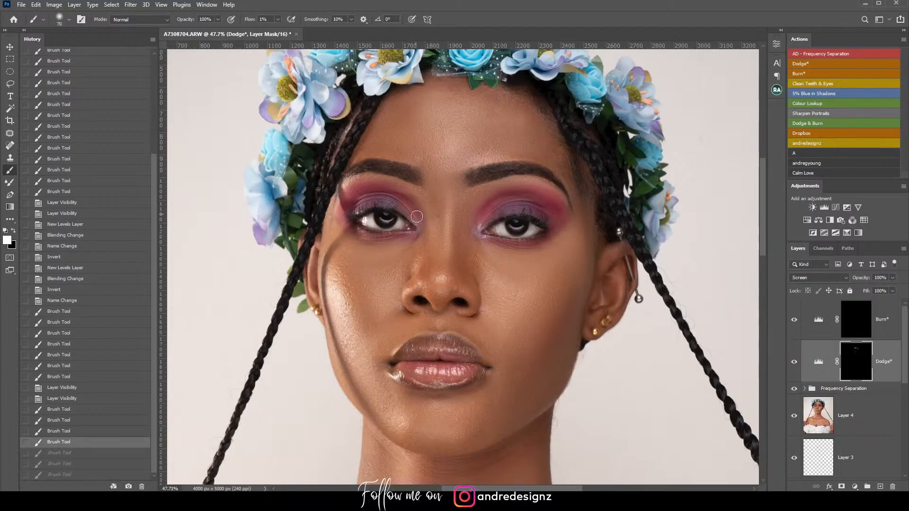
# Step: Enlarge the brush and brighten both cheeks below the eyes and the chin on the Dodge* mask
pyautogui.press(']')
pyautogui.press(']')
pyautogui.press(']')
pyautogui.press(']')
pyautogui.press(']')
pyautogui.moveTo(510, 272)
pyautogui.mouseDown()
pyautogui.moveTo(523, 264)
pyautogui.moveTo(524, 291)
pyautogui.moveTo(537, 295)
pyautogui.moveTo(578, 270)
pyautogui.moveTo(571, 271)
pyautogui.mouseUp()
pyautogui.moveTo(351, 277)
pyautogui.mouseDown()
pyautogui.moveTo(389, 279)
pyautogui.moveTo(392, 304)
pyautogui.moveTo(386, 284)
pyautogui.moveTo(359, 259)
pyautogui.moveTo(394, 258)
pyautogui.moveTo(367, 258)
pyautogui.mouseUp()
pyautogui.moveTo(396, 286); pyautogui.dragTo(372, 271)
pyautogui.moveTo(443, 448); pyautogui.dragTo(465, 425)
# Step: Reduce the brush to 90 px and brighten the length of the nose bridge on the Dodge* mask
pyautogui.press('[')
pyautogui.press('[')
pyautogui.press('[')
pyautogui.press('[')
pyautogui.press('[')
pyautogui.press('[')
pyautogui.moveTo(446, 189)
pyautogui.mouseDown()
pyautogui.moveTo(445, 161)
pyautogui.moveTo(433, 188)
pyautogui.moveTo(458, 194)
pyautogui.moveTo(446, 256)
pyautogui.mouseUp()
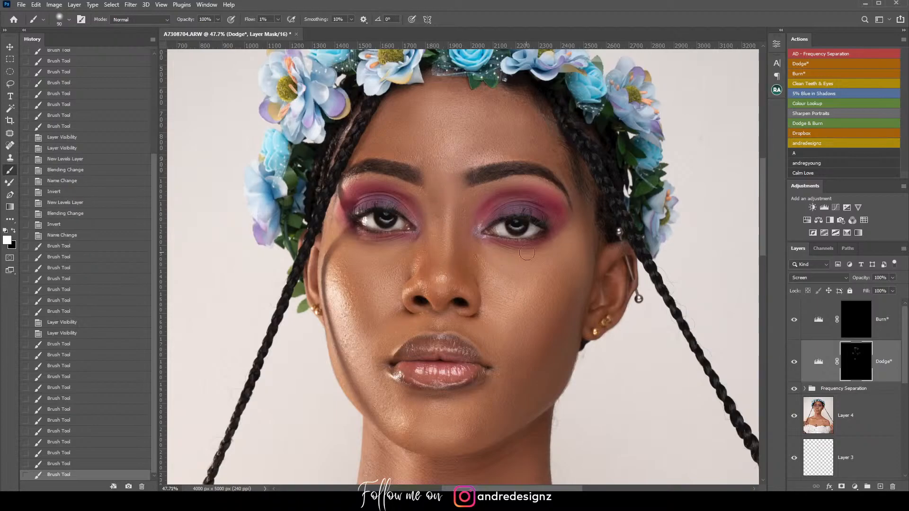
# Step: Darken both sides of the nose bridge by painting white on the Burn* mask
pyautogui.click(889, 334)
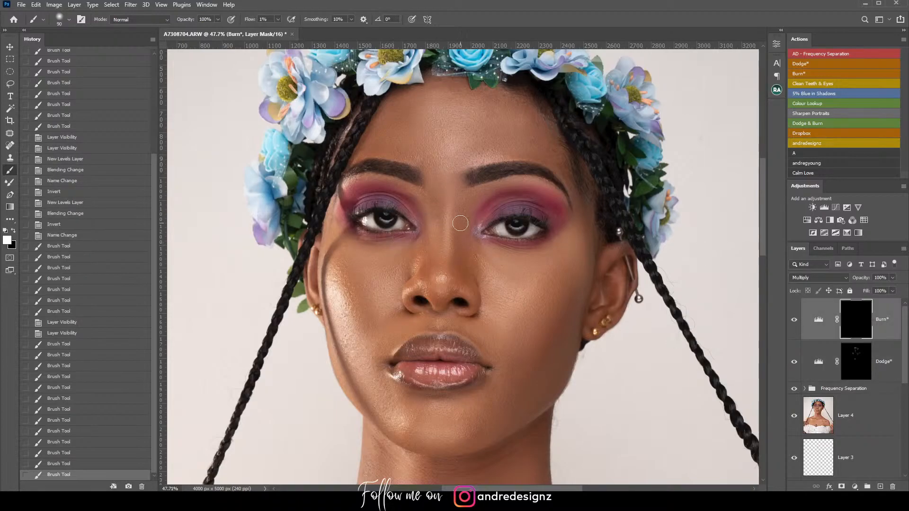
pyautogui.moveTo(425, 195); pyautogui.dragTo(437, 249)
pyautogui.moveTo(431, 213); pyautogui.dragTo(442, 270)
pyautogui.moveTo(462, 210)
pyautogui.mouseDown()
pyautogui.moveTo(467, 243)
pyautogui.moveTo(452, 239)
pyautogui.moveTo(419, 268)
pyautogui.mouseUp()
# Step: Enlarge the brush to 150 px and darken the left-hand cheek, right-hand cheek contour and lower jaw on the Burn* mask
pyautogui.press(']')
pyautogui.press(']')
pyautogui.press(']')
pyautogui.moveTo(343, 275); pyautogui.dragTo(344, 282)
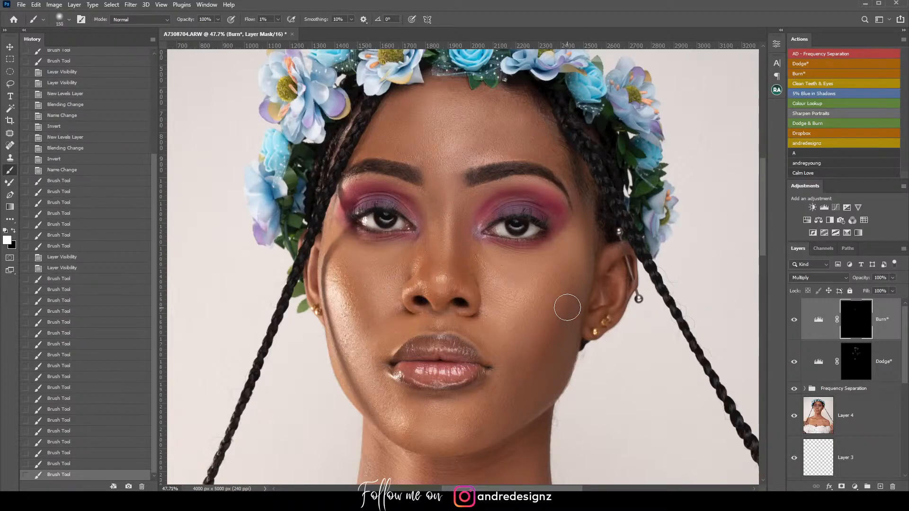
pyautogui.moveTo(541, 344); pyautogui.dragTo(555, 287)
pyautogui.moveTo(556, 287); pyautogui.dragTo(554, 339)
pyautogui.moveTo(527, 369)
pyautogui.mouseDown()
pyautogui.moveTo(514, 416)
pyautogui.moveTo(476, 415)
pyautogui.mouseUp()
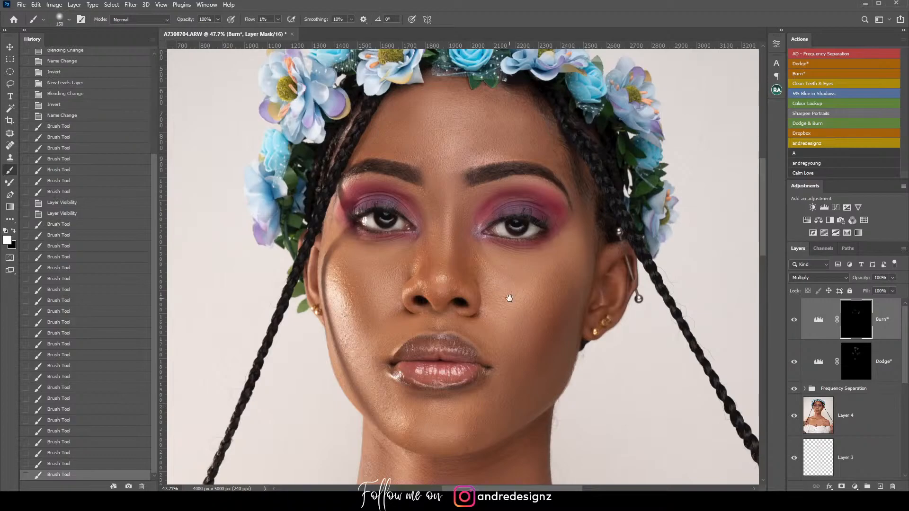
# Step: Enlarge the brush to 175 px and darken the shadows below the chin and down the neck on the Burn* mask
pyautogui.moveTo(507, 299); pyautogui.dragTo(589, 174)
pyautogui.scroll(-4, 585, 172)
pyautogui.scroll(-2, 584, 172)
pyautogui.scroll(3, 583, 219)
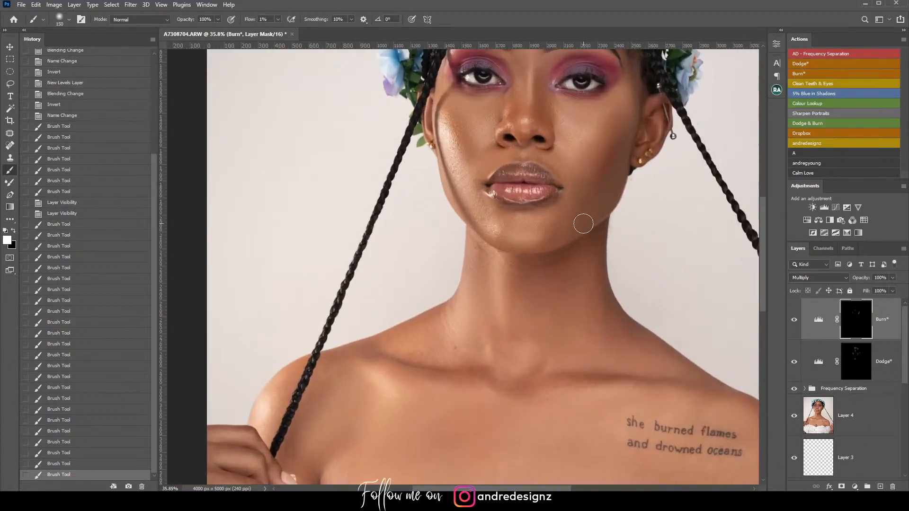
pyautogui.press(']')
pyautogui.moveTo(517, 280)
pyautogui.mouseDown()
pyautogui.moveTo(522, 308)
pyautogui.moveTo(521, 297)
pyautogui.moveTo(485, 273)
pyautogui.mouseUp()
pyautogui.moveTo(562, 283); pyautogui.dragTo(554, 345)
# Step: Darken the shadows along both collarbones, the right-hand shoulder and the left-hand upper chest on the Burn* mask
pyautogui.moveTo(612, 320); pyautogui.dragTo(580, 255)
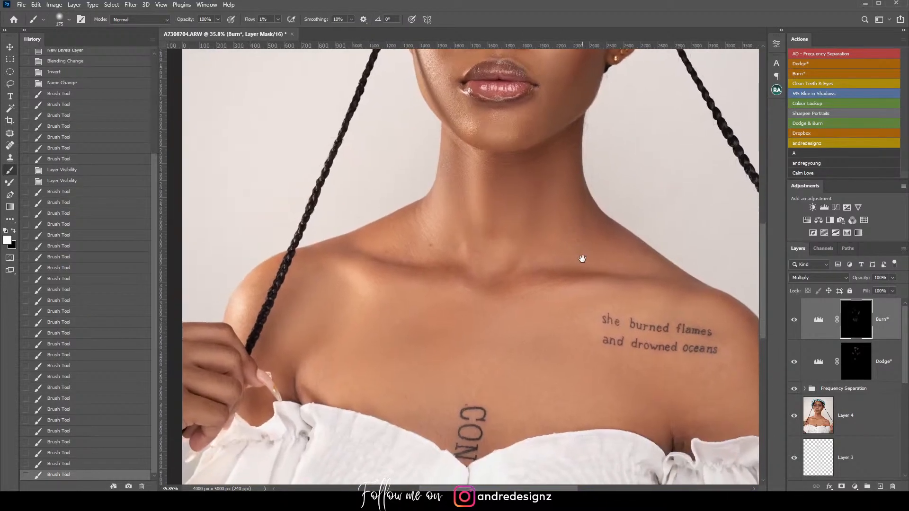
pyautogui.moveTo(389, 274); pyautogui.dragTo(356, 259)
pyautogui.moveTo(575, 299); pyautogui.dragTo(578, 288)
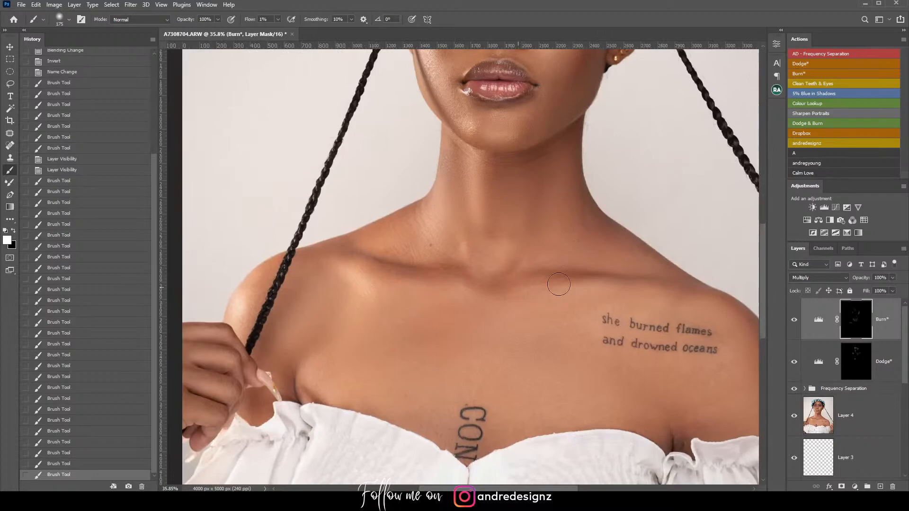
pyautogui.moveTo(658, 290); pyautogui.dragTo(730, 315)
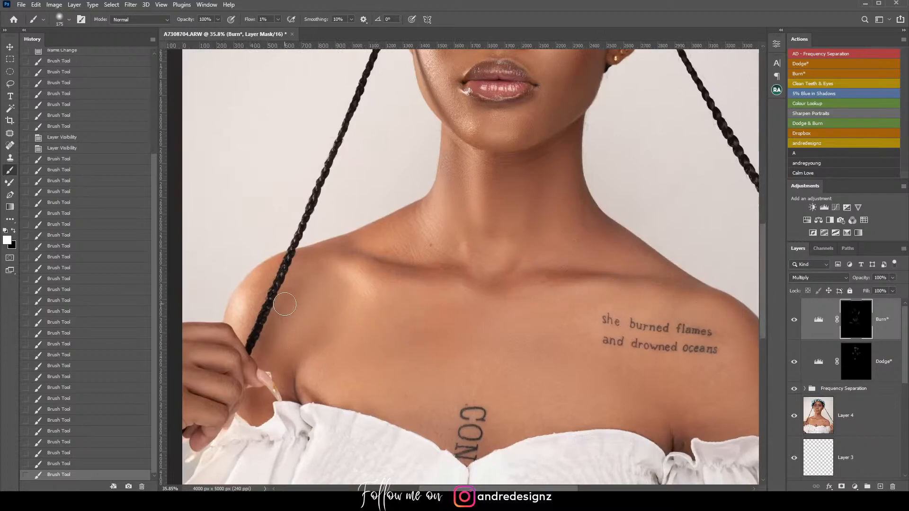
pyautogui.moveTo(280, 318); pyautogui.dragTo(376, 352)
# Step: Enlarge the brush and brighten the middle and left-hand side of the chest on the Dodge* mask
pyautogui.click(863, 365)
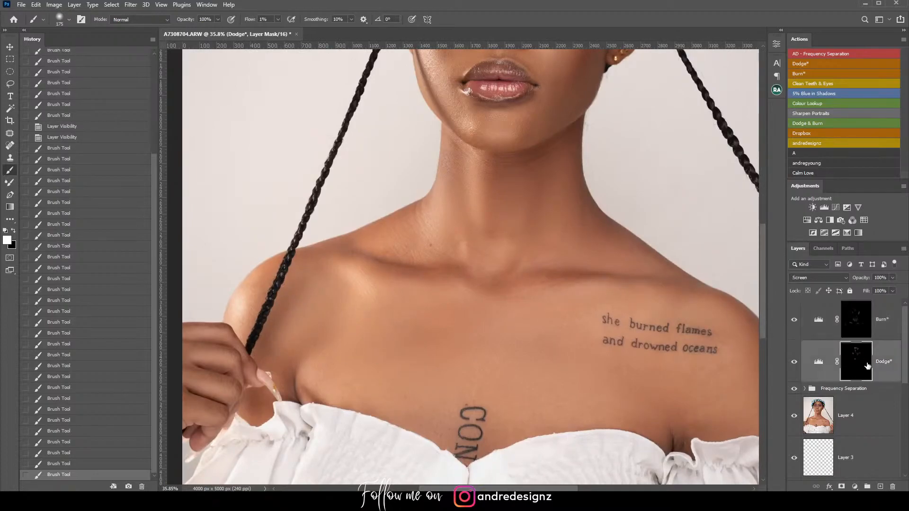
pyautogui.press(']')
pyautogui.press(']')
pyautogui.press(']')
pyautogui.press(']')
pyautogui.moveTo(463, 333)
pyautogui.mouseDown()
pyautogui.moveTo(383, 328)
pyautogui.moveTo(415, 358)
pyautogui.moveTo(423, 321)
pyautogui.moveTo(463, 320)
pyautogui.moveTo(460, 313)
pyautogui.moveTo(428, 324)
pyautogui.moveTo(400, 361)
pyautogui.mouseUp()
# Step: Reduce the brush to 200 px and brighten the middle of the neck on the Dodge* mask
pyautogui.press('[')
pyautogui.press('[')
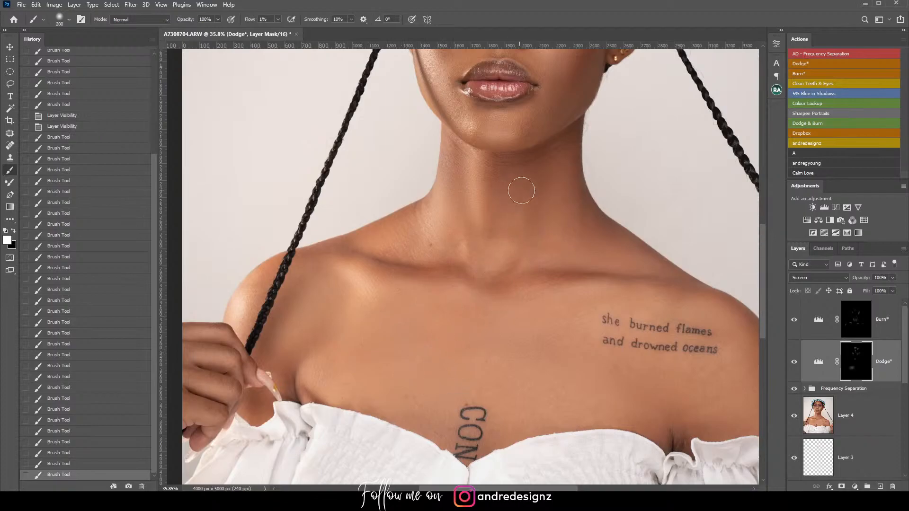
pyautogui.moveTo(512, 233); pyautogui.dragTo(517, 208)
pyautogui.moveTo(524, 168); pyautogui.dragTo(521, 178)
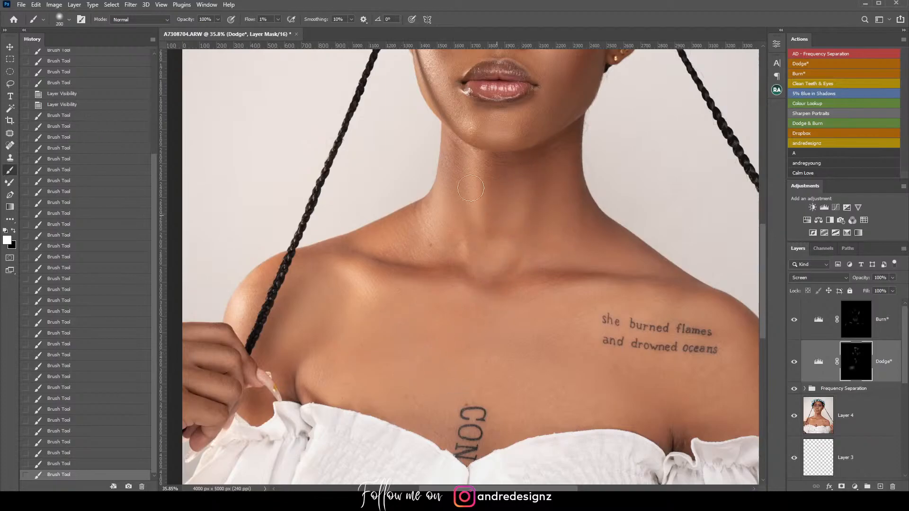
# Step: Brighten the neck base and both shoulder lines on the Dodge* mask, enlarging the brush to 250 px for the right-hand upper arm
pyautogui.moveTo(473, 222)
pyautogui.mouseDown()
pyautogui.moveTo(470, 278)
pyautogui.moveTo(440, 256)
pyautogui.moveTo(436, 224)
pyautogui.moveTo(367, 243)
pyautogui.mouseUp()
pyautogui.moveTo(559, 244)
pyautogui.mouseDown()
pyautogui.moveTo(610, 257)
pyautogui.moveTo(649, 287)
pyautogui.mouseUp()
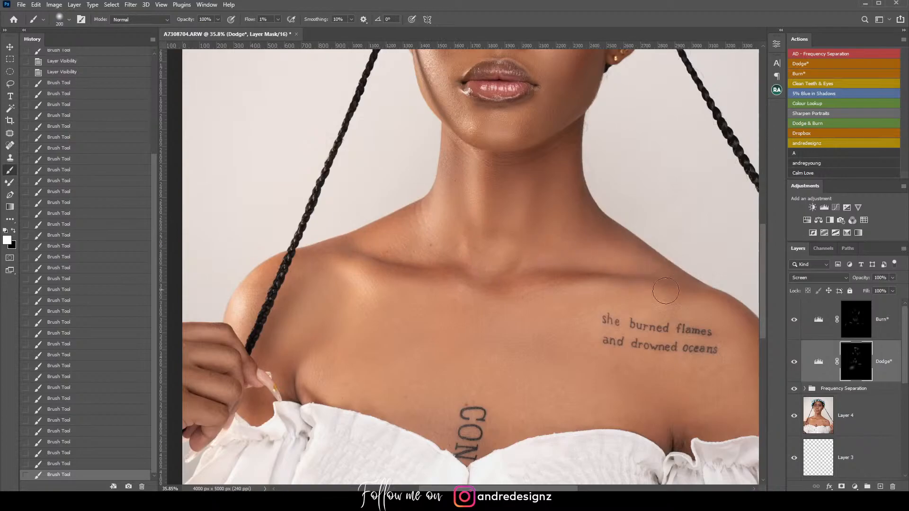
pyautogui.press(']')
pyautogui.moveTo(741, 367); pyautogui.dragTo(770, 402)
# Step: Group the Burn* and Dodge* layers together
pyautogui.hotkey('ctrl', '-')
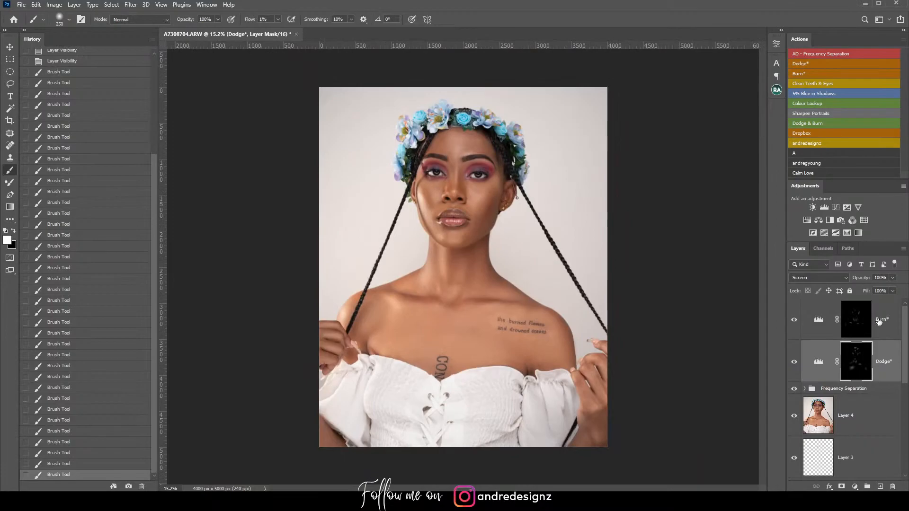
pyautogui.click(877, 322)
pyautogui.keyDown('shift'); pyautogui.click(893, 358); pyautogui.keyUp('shift')
pyautogui.hotkey('ctrl', 'g')
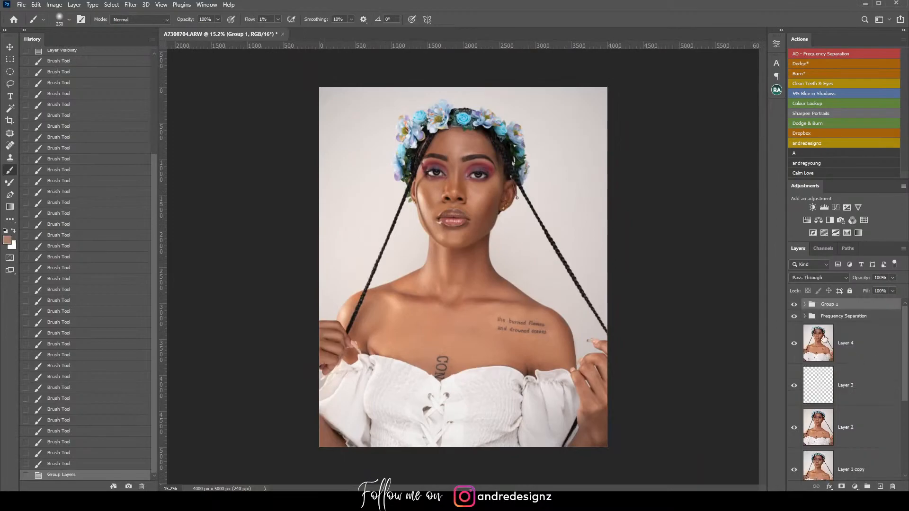
# Step: Compare the portrait with and without the dodge and burn group
pyautogui.hotkey('ctrl', '+')
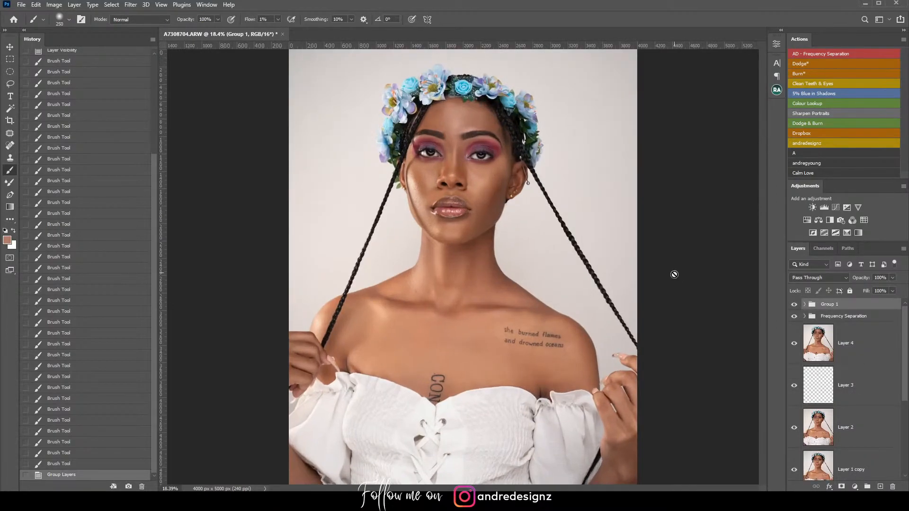
pyautogui.click(795, 305)
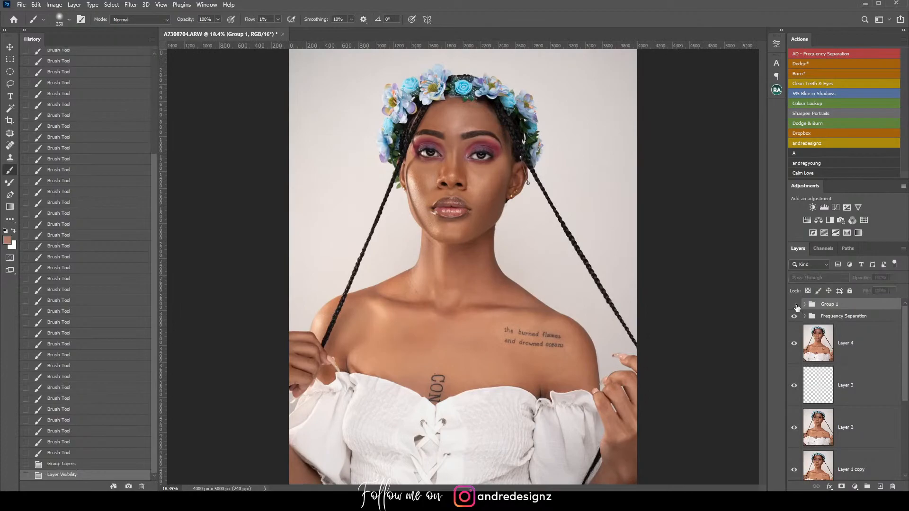
pyautogui.click(795, 305)
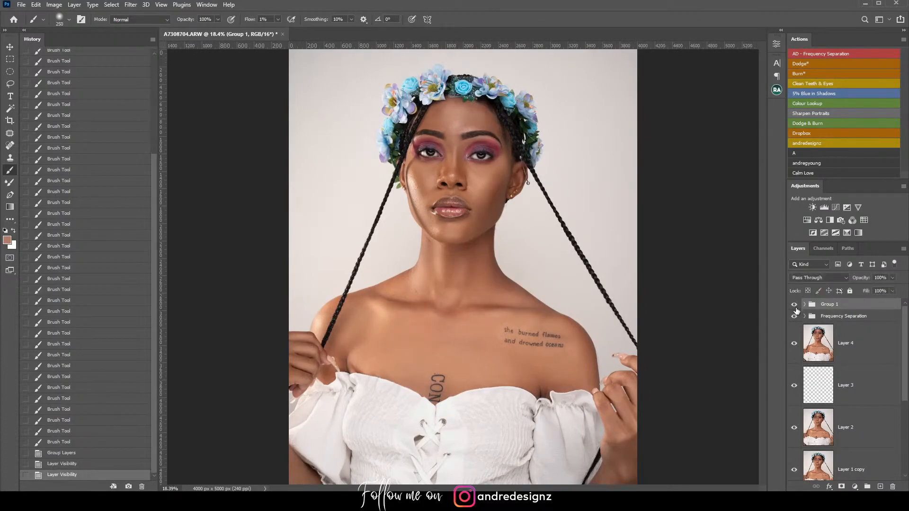
pyautogui.click(795, 307)
pyautogui.click(796, 306)
# Step: Stamp all visible layers into a new layer above Group 1 and delete the old Frequency Separation group
pyautogui.click(856, 320)
pyautogui.click(860, 307)
pyautogui.hotkey('ctrl', 'shift', 'alt', 'e')
pyautogui.click(860, 360)
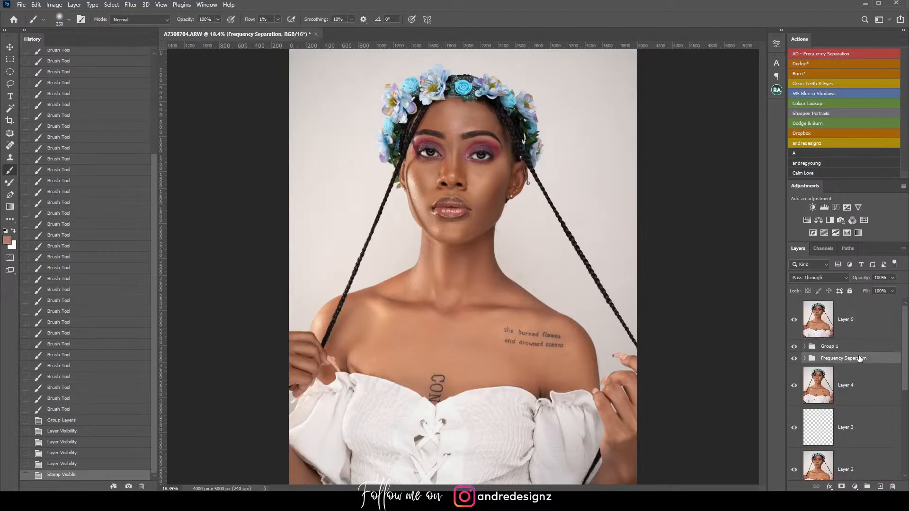
pyautogui.press('Delete')
# Step: Run the AD - Frequency Separation action on Layer 5 with a Gaussian Blur radius of 4
pyautogui.click(859, 318)
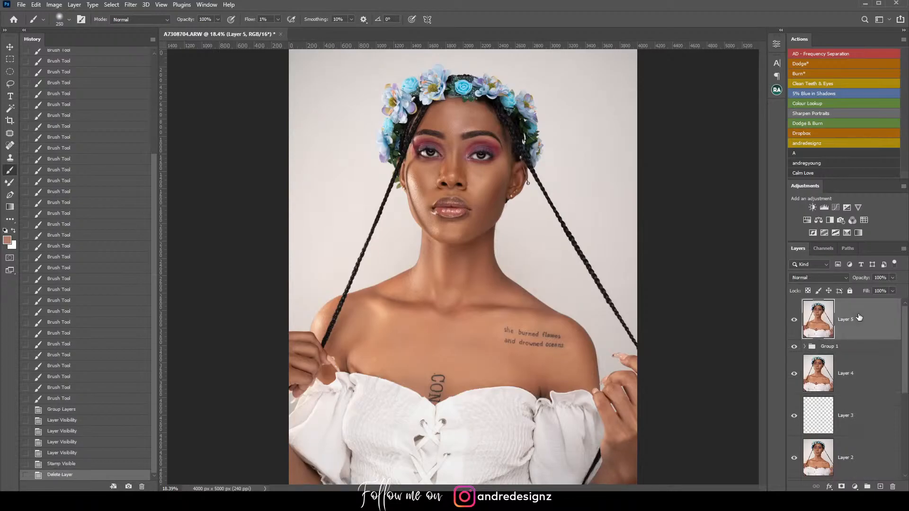
pyautogui.click(847, 57)
pyautogui.write('4')
pyautogui.click(709, 157)
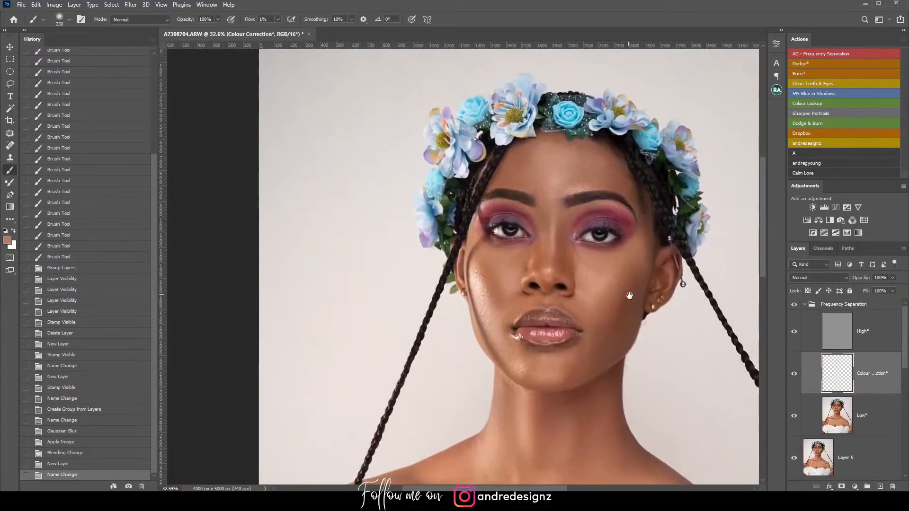
# Step: Blend the skin tones of both cheeks and the jaw on the Low* layer with a 200 px Mixer Brush
pyautogui.click(880, 420)
pyautogui.hotkey('shift', 'b')
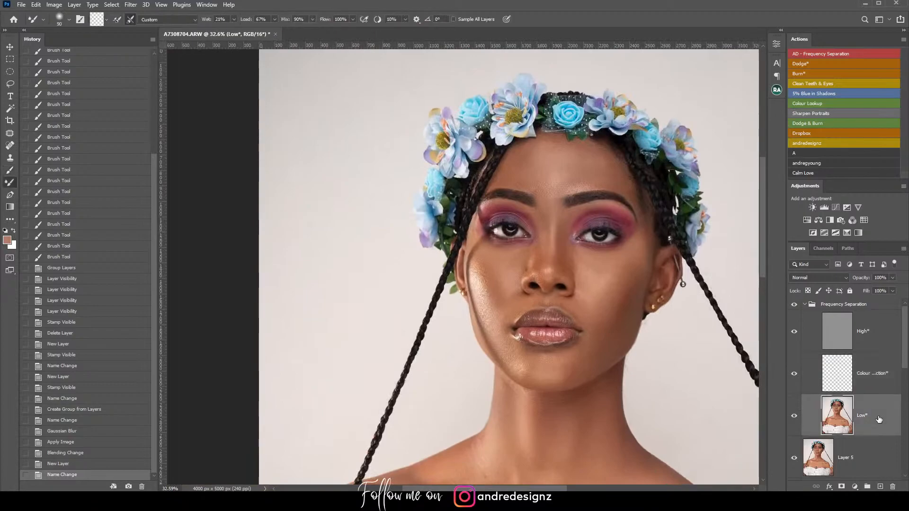
pyautogui.press(']')
pyautogui.press(']')
pyautogui.press(']')
pyautogui.press(']')
pyautogui.press(']')
pyautogui.moveTo(602, 316)
pyautogui.mouseDown()
pyautogui.moveTo(614, 285)
pyautogui.moveTo(640, 286)
pyautogui.moveTo(641, 275)
pyautogui.moveTo(602, 361)
pyautogui.mouseUp()
pyautogui.moveTo(640, 293); pyautogui.dragTo(581, 359)
pyautogui.moveTo(507, 298)
pyautogui.mouseDown()
pyautogui.moveTo(500, 276)
pyautogui.moveTo(492, 297)
pyautogui.moveTo(477, 269)
pyautogui.moveTo(506, 325)
pyautogui.moveTo(510, 367)
pyautogui.mouseUp()
pyautogui.moveTo(510, 367); pyautogui.dragTo(526, 381)
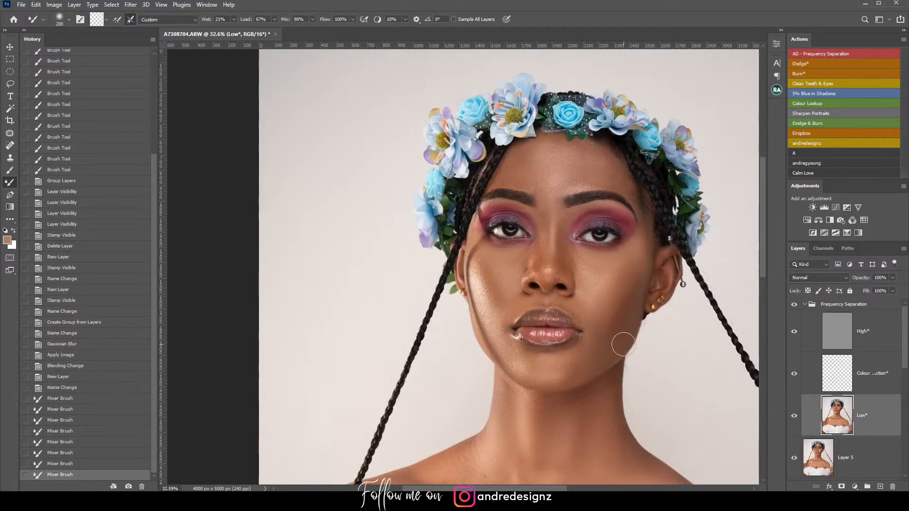
# Step: Undo the last Mixer Brush stroke and blend the chin, forehead and nose bridge on the Low* layer
pyautogui.hotkey('ctrl', 'z')
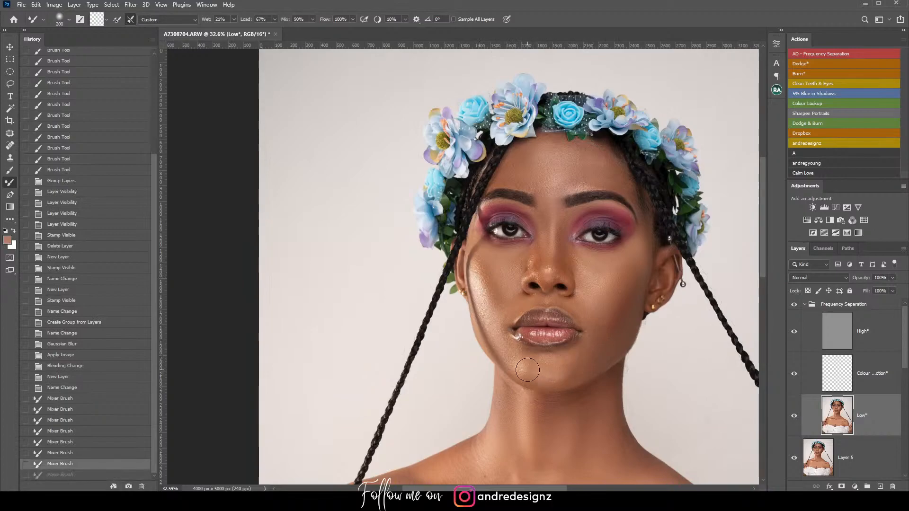
pyautogui.moveTo(528, 369); pyautogui.dragTo(521, 366)
pyautogui.moveTo(542, 156); pyautogui.dragTo(588, 171)
pyautogui.moveTo(561, 220)
pyautogui.mouseDown()
pyautogui.moveTo(559, 274)
pyautogui.moveTo(553, 219)
pyautogui.moveTo(558, 254)
pyautogui.mouseUp()
pyautogui.scroll(-5, 544, 180)
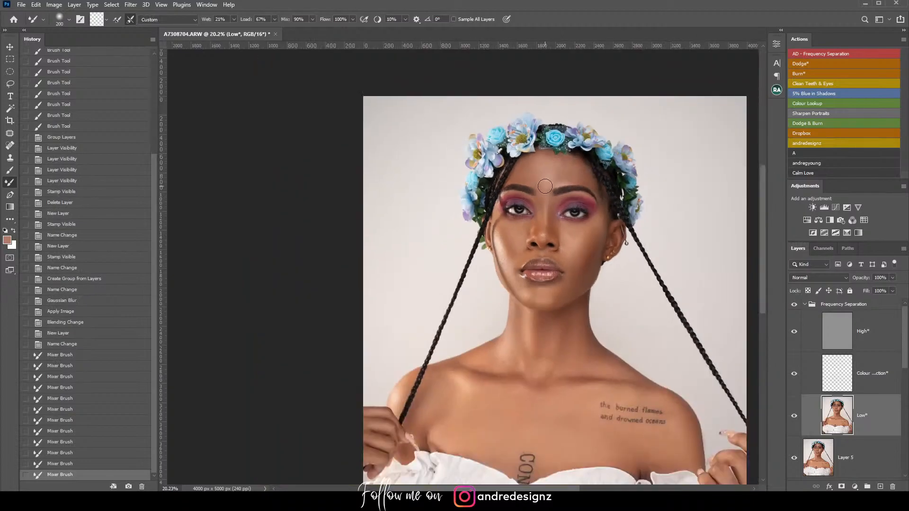
pyautogui.scroll(-1, 556, 195)
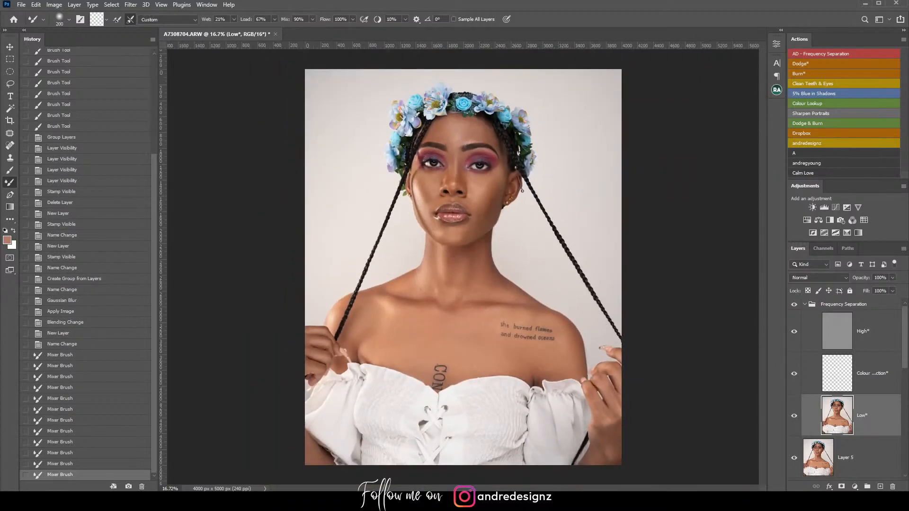
# Step: Collapse the Frequency Separation group, stamp all visible layers into a new layer above it and duplicate that layer
pyautogui.click(872, 314)
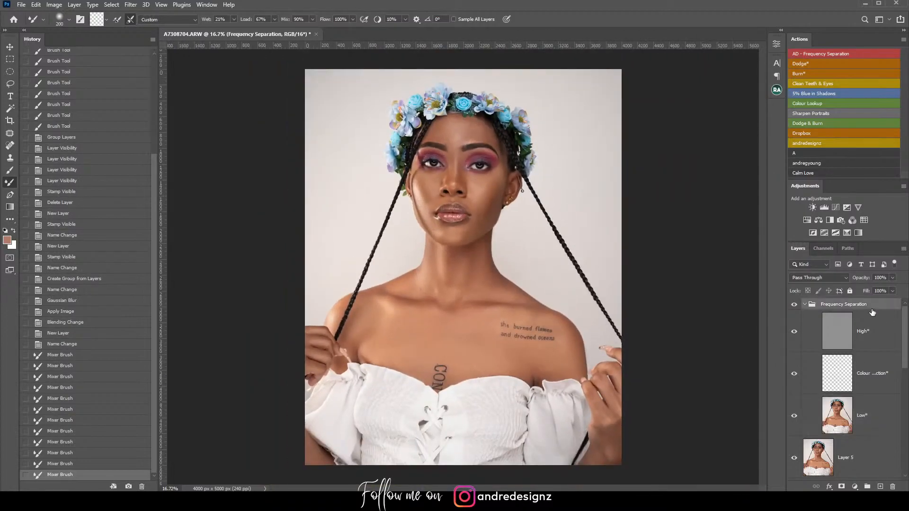
pyautogui.click(804, 305)
pyautogui.hotkey('ctrl', 'shift', 'alt', 'e')
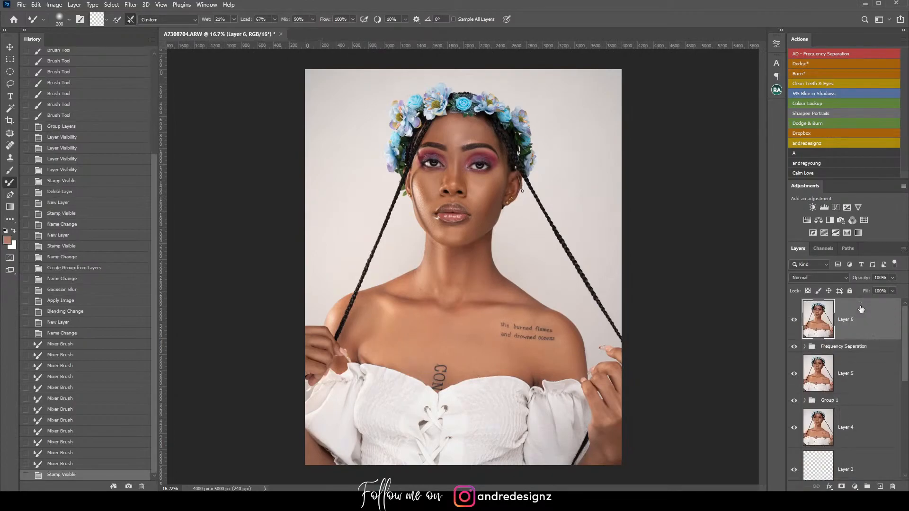
pyautogui.hotkey('ctrl', 'j')
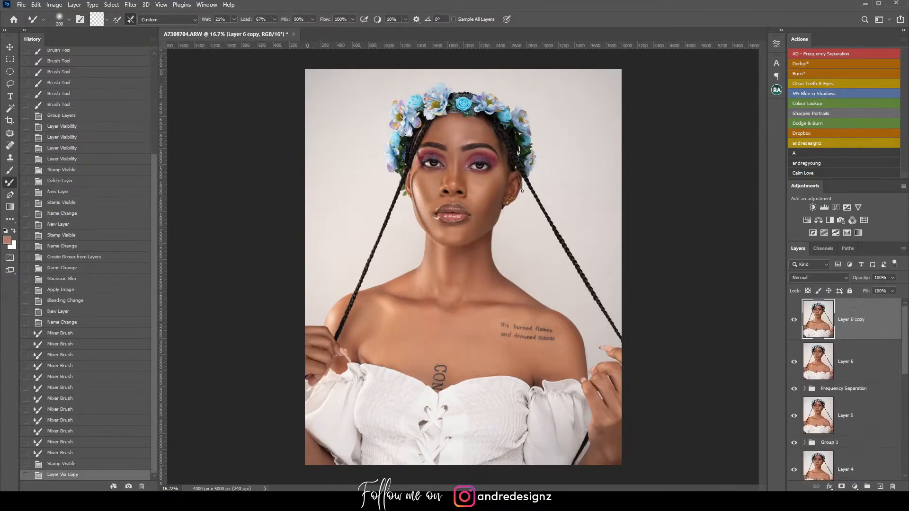
# Step: Open the Camera Raw Filter on Layer 6 copy and set the Calibration Blue Primary hue to -24
pyautogui.click(127, 6)
pyautogui.click(199, 69)
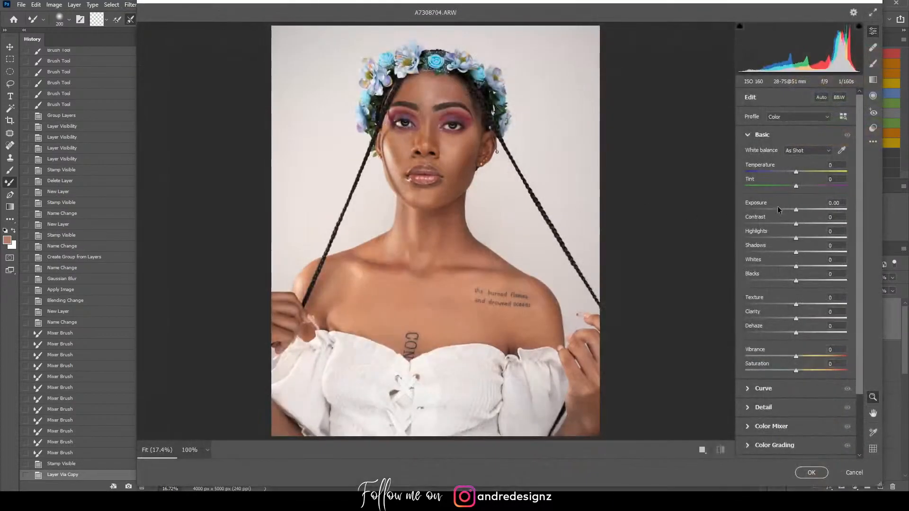
pyautogui.click(821, 98)
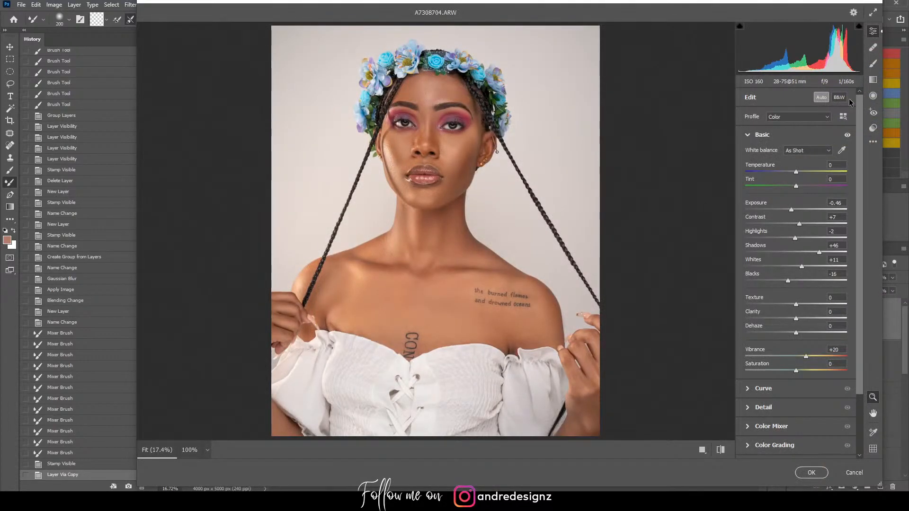
pyautogui.click(823, 99)
pyautogui.scroll(-1, 839, 331)
pyautogui.scroll(-3, 839, 333)
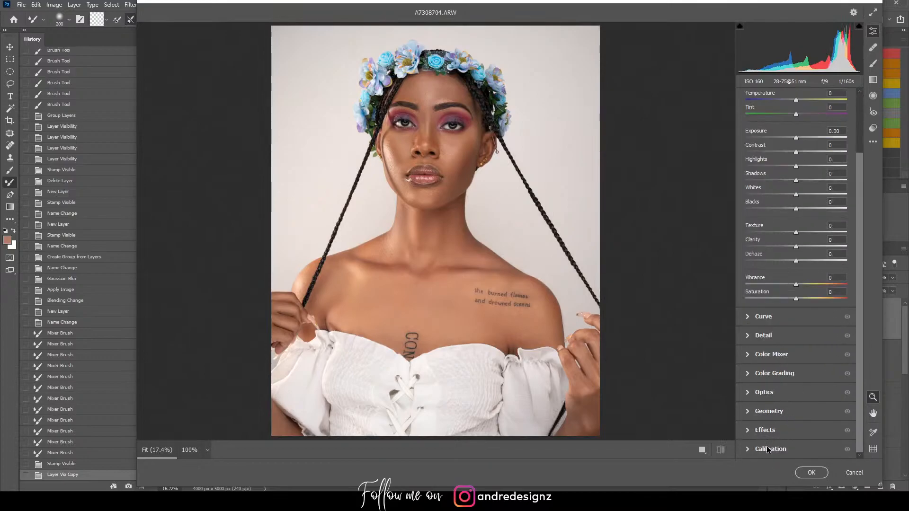
pyautogui.click(749, 450)
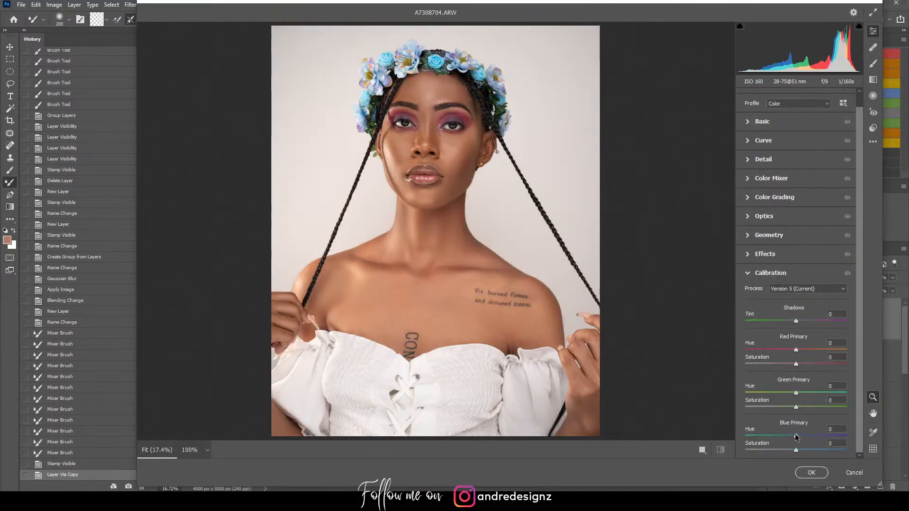
pyautogui.moveTo(795, 439); pyautogui.dragTo(782, 436)
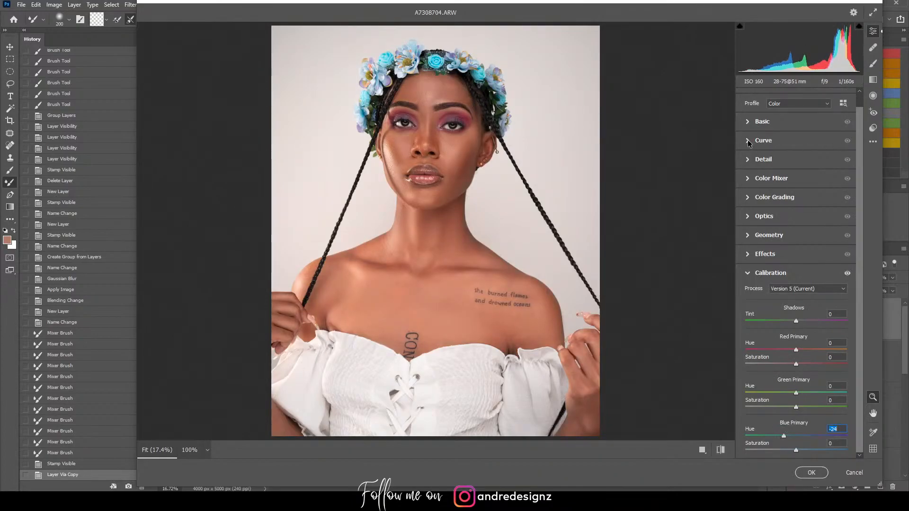
# Step: Set Dehaze to +3 and Contrast to +7 in the Basic adjustments
pyautogui.click(747, 122)
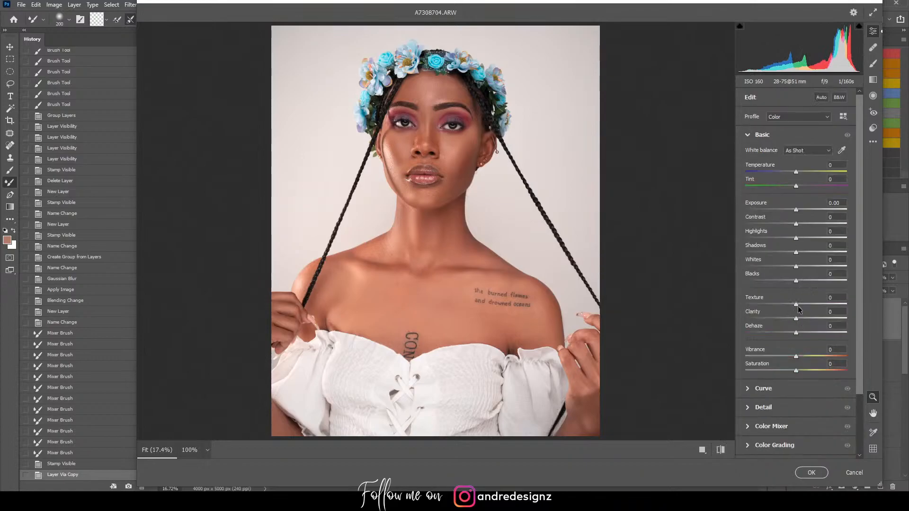
pyautogui.moveTo(796, 333); pyautogui.dragTo(798, 337)
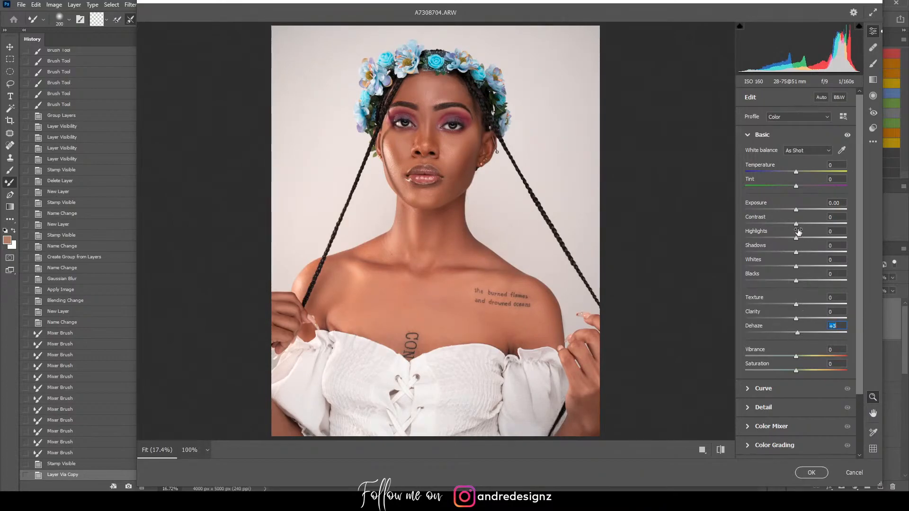
pyautogui.moveTo(796, 226); pyautogui.dragTo(801, 234)
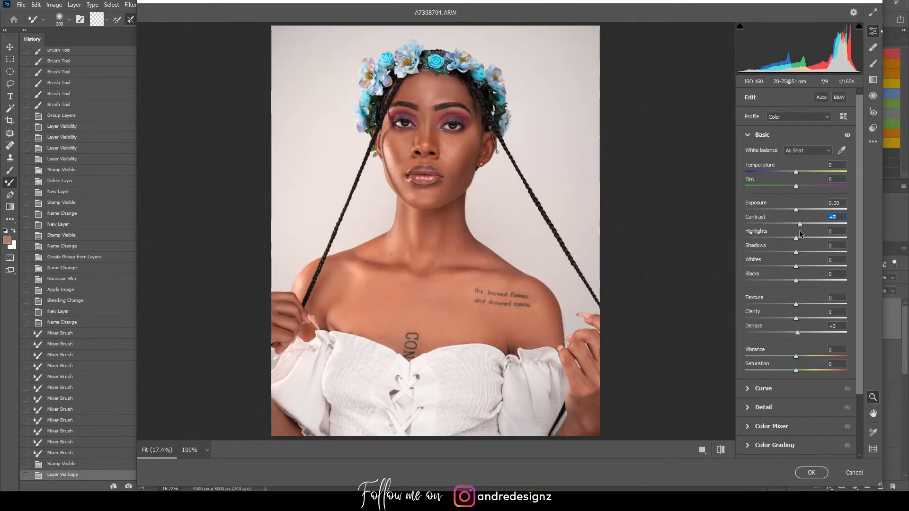
# Step: Set Blacks to -9, Whites to +12 and Highlights to +6, apply the filter and compare the portrait with and without it
pyautogui.click(721, 449)
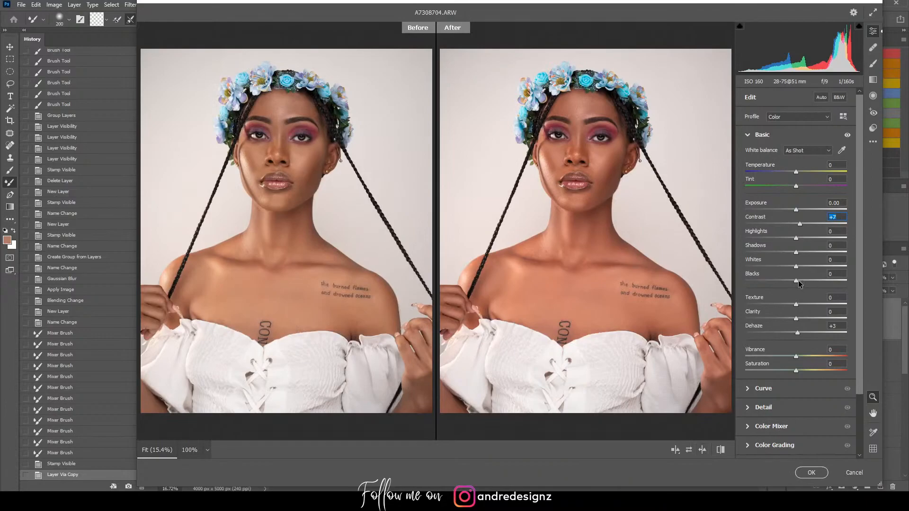
pyautogui.moveTo(797, 283); pyautogui.dragTo(790, 283)
pyautogui.moveTo(797, 266)
pyautogui.mouseDown()
pyautogui.moveTo(821, 266)
pyautogui.moveTo(803, 270)
pyautogui.mouseUp()
pyautogui.moveTo(797, 239); pyautogui.dragTo(800, 241)
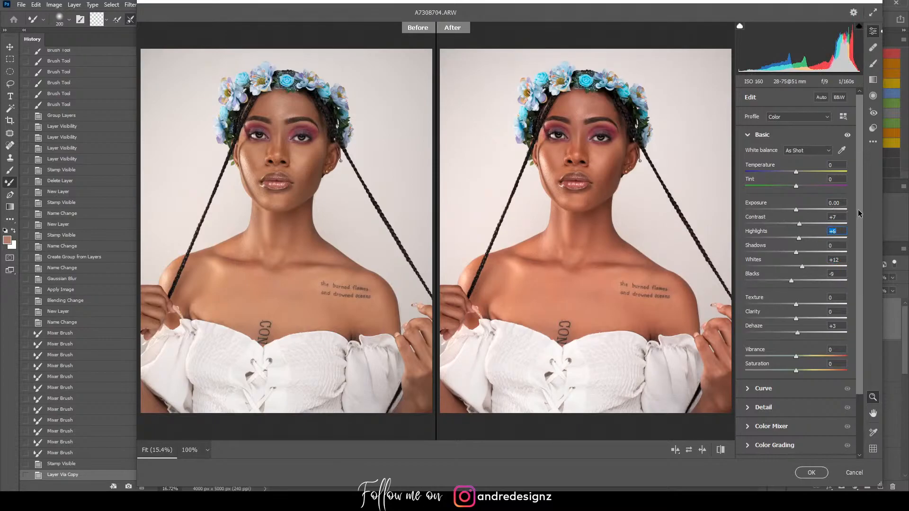
pyautogui.scroll(-3, 859, 213)
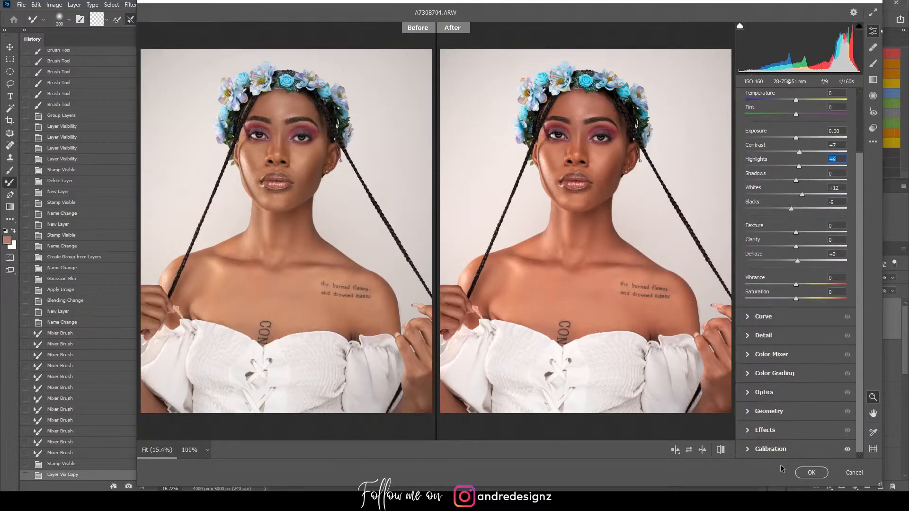
pyautogui.click(808, 473)
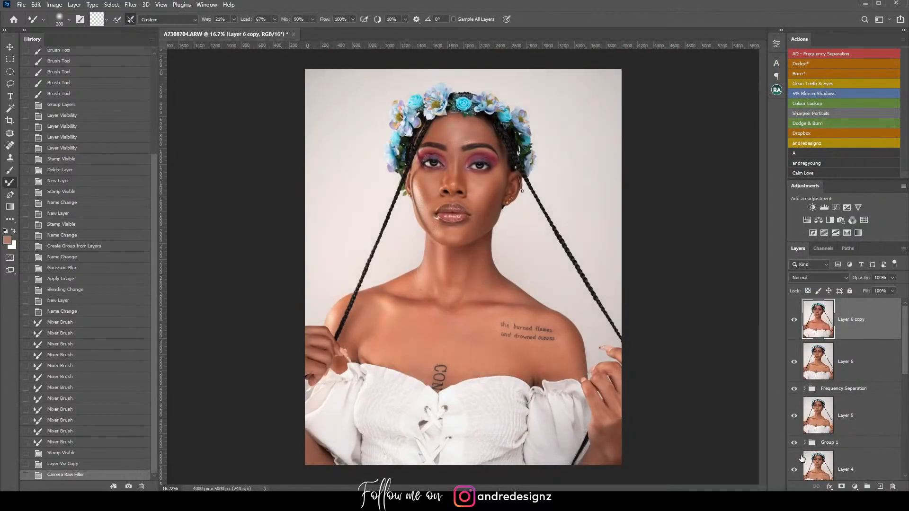
pyautogui.click(794, 320)
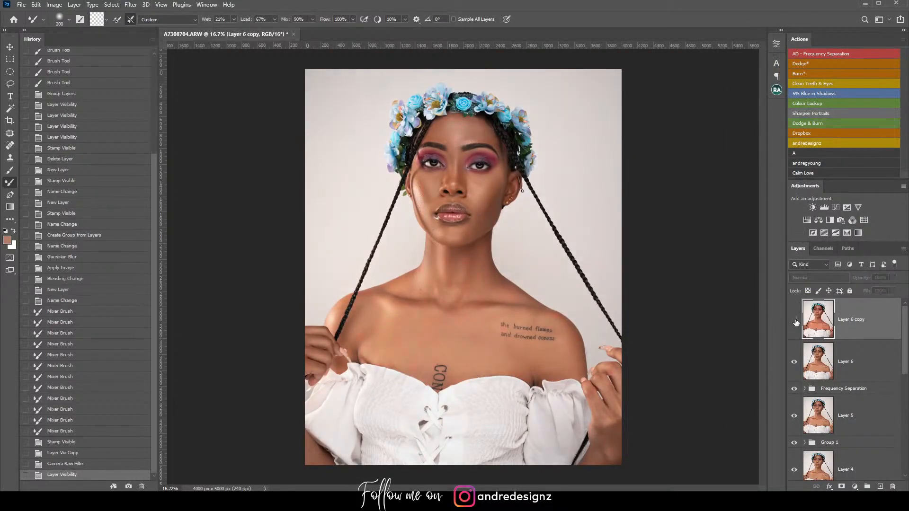
pyautogui.click(795, 320)
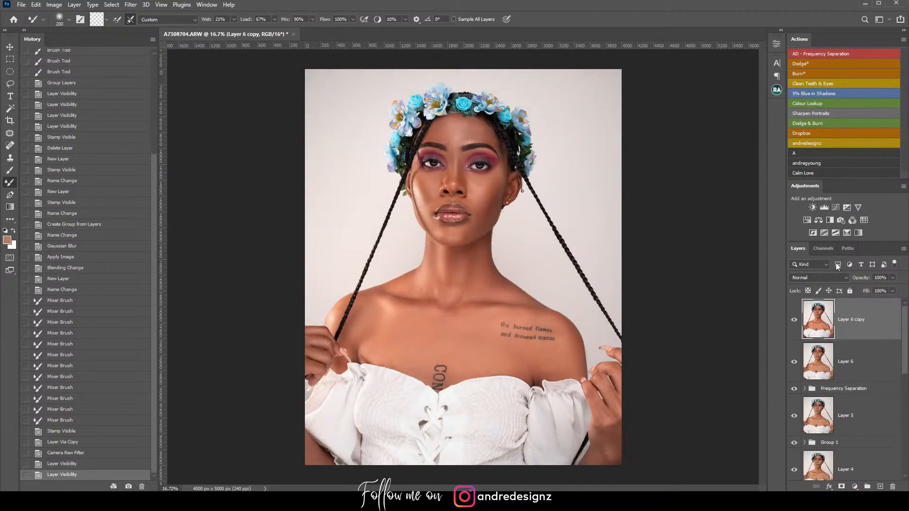
# Step: Run the 5% Blue in Shadows action to add a Color Balance layer above Layer 6 copy
pyautogui.click(817, 95)
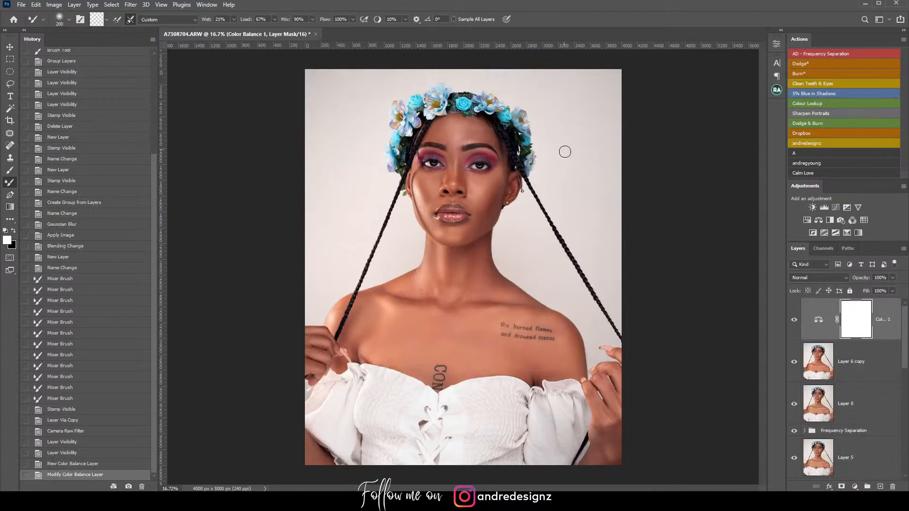
pyautogui.scroll(1, 576, 167)
pyautogui.scroll(-1, 576, 167)
pyautogui.click(21, 6)
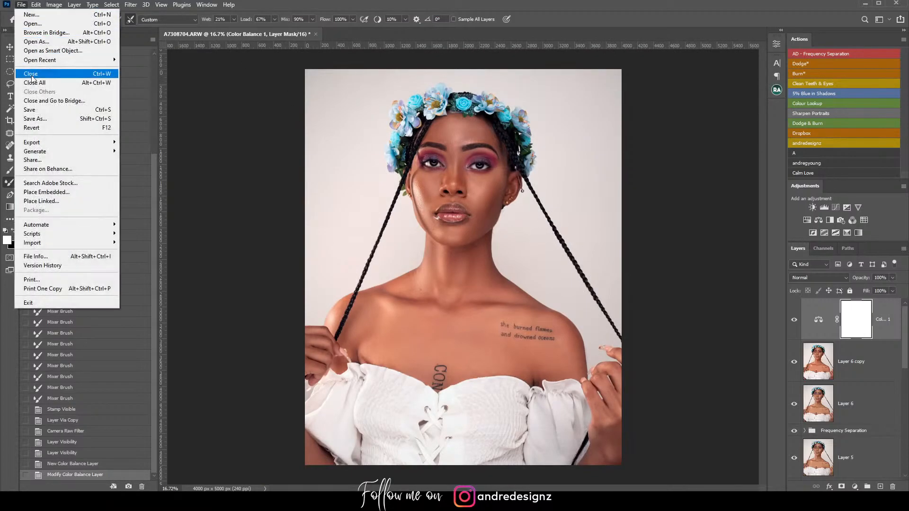
pyautogui.moveTo(102, 142)
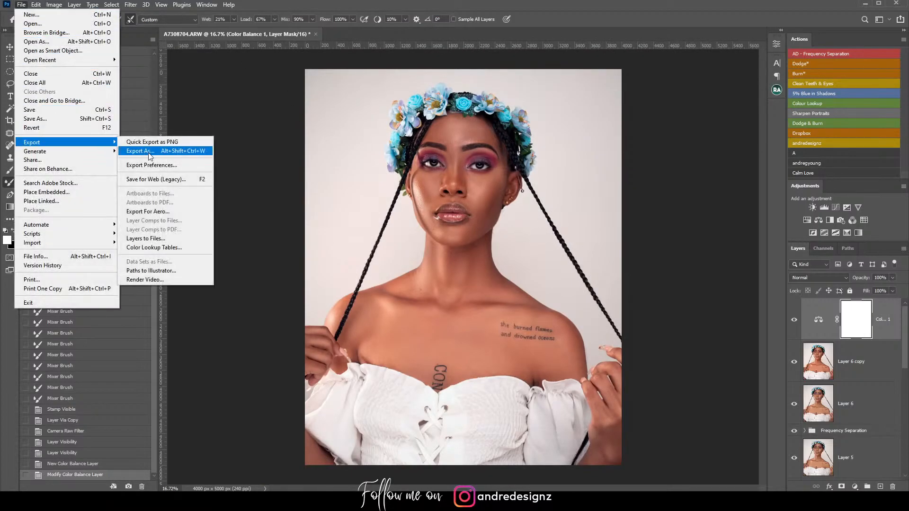
pyautogui.click(191, 180)
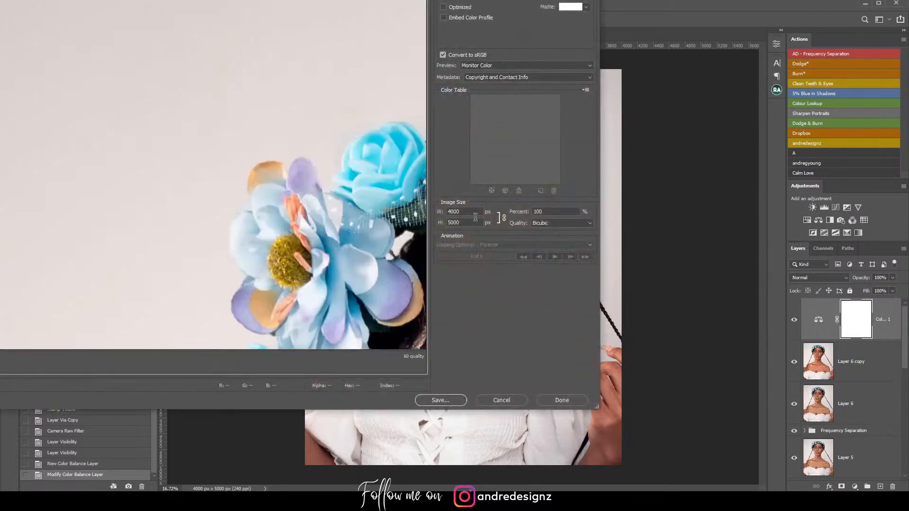
pyautogui.doubleClick(475, 212)
pyautogui.write('108')
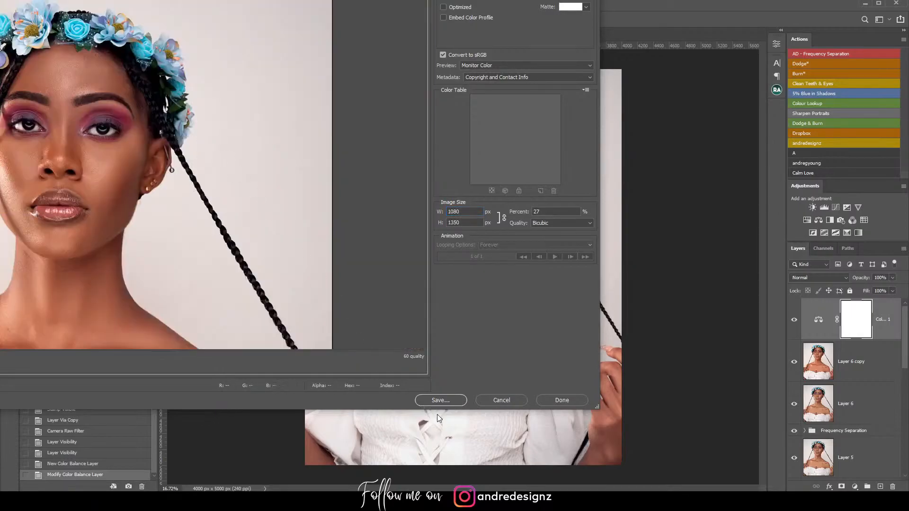
pyautogui.click(512, 401)
# Step: Run the andredesignz action to add the text watermark and move it onto the background between the neck and the braid
pyautogui.click(810, 145)
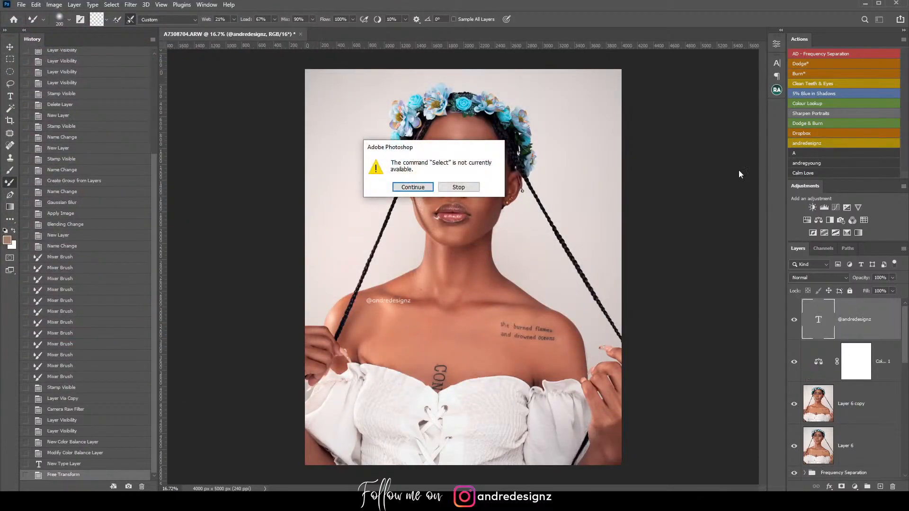
pyautogui.click(458, 187)
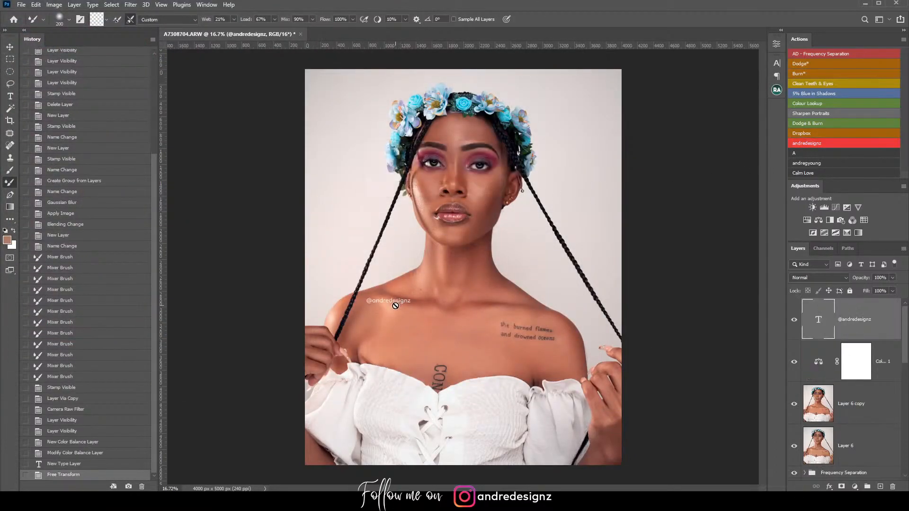
pyautogui.click(9, 47)
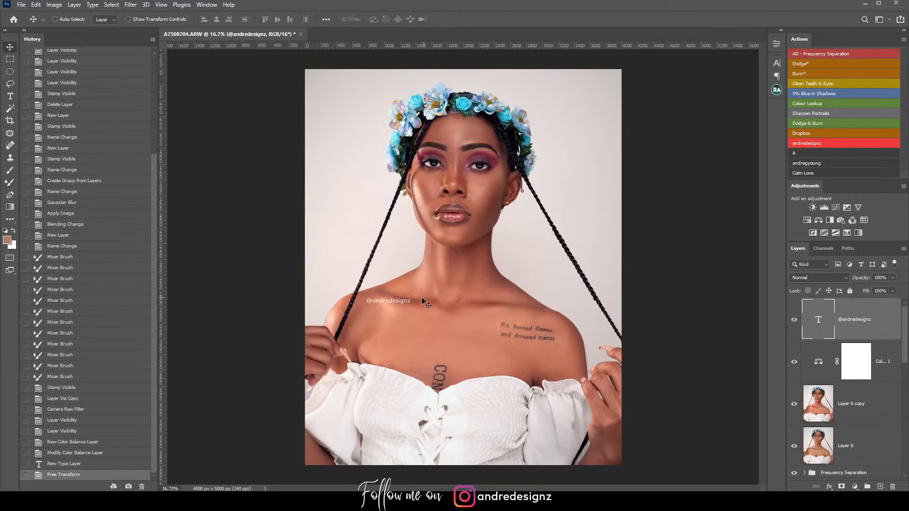
pyautogui.moveTo(390, 301)
pyautogui.mouseDown()
pyautogui.moveTo(562, 293)
pyautogui.moveTo(540, 267)
pyautogui.mouseUp()
pyautogui.doubleClick(817, 328)
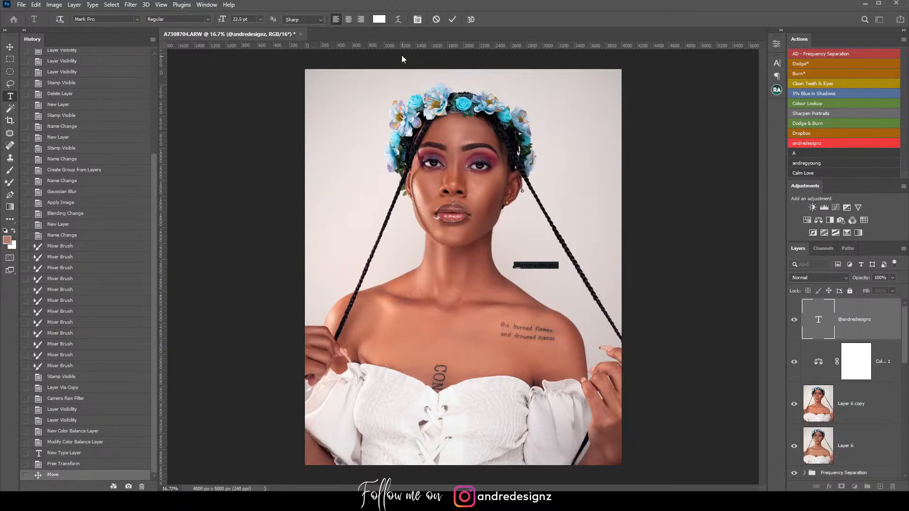
pyautogui.click(379, 20)
pyautogui.write('000000')
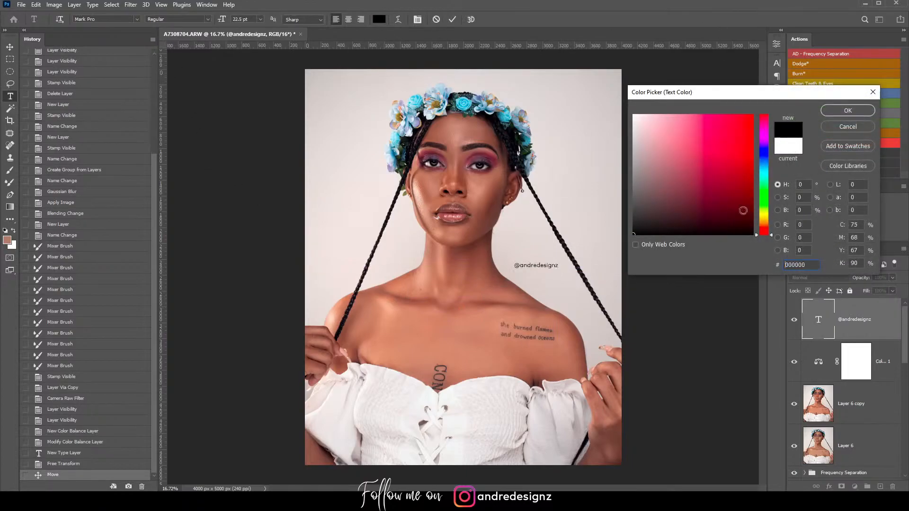
pyautogui.click(857, 112)
pyautogui.hotkey('ctrl', 'Return')
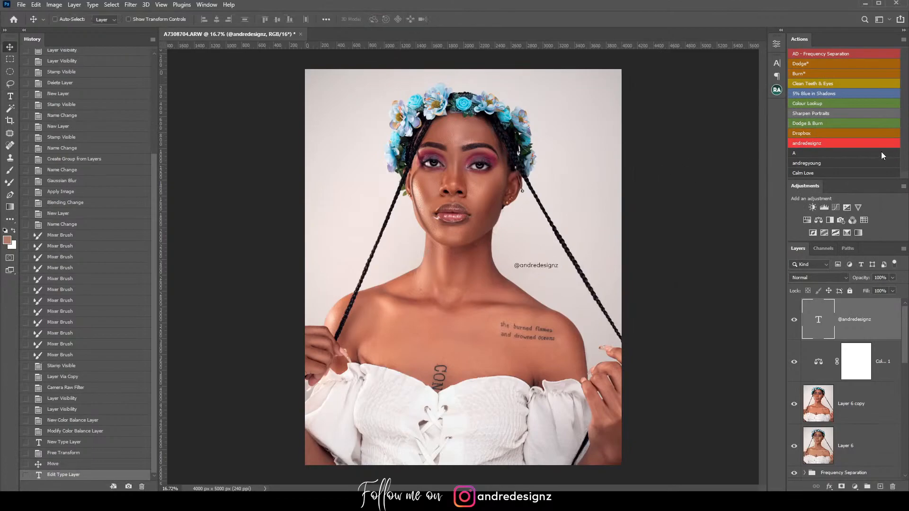
# Step: Start a Save for Web export of the watermarked portrait and set its width to 1080 px
pyautogui.click(21, 5)
pyautogui.moveTo(48, 142)
pyautogui.click(173, 180)
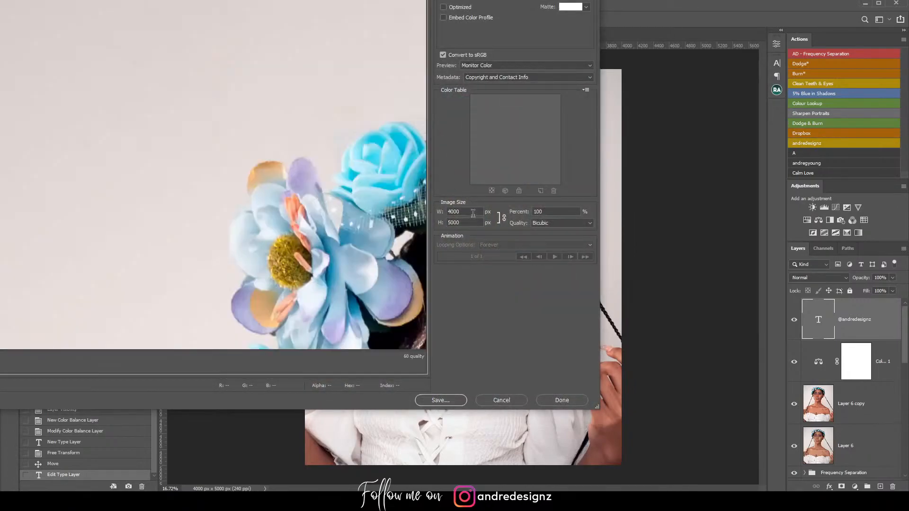
pyautogui.write('108')
pyautogui.click(230, 159)
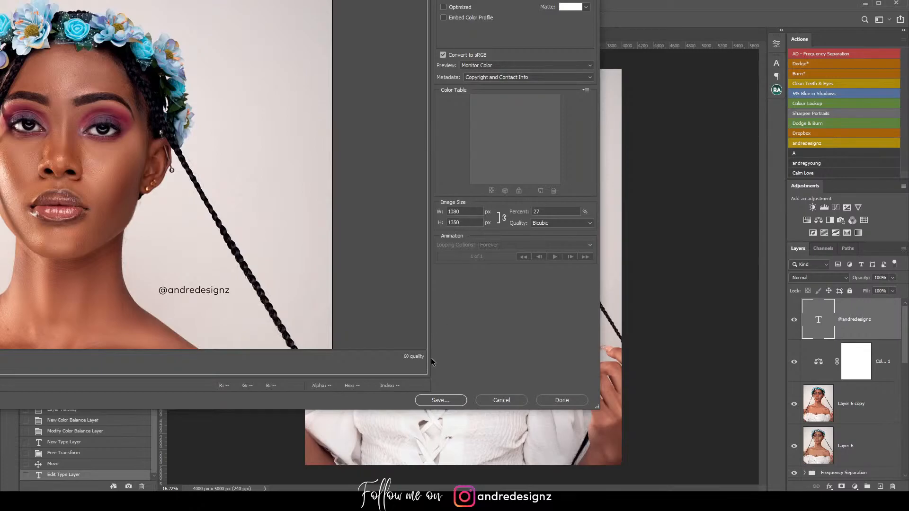
# Step: Save the web export as A7308704.jpg, replacing the existing file
pyautogui.click(439, 400)
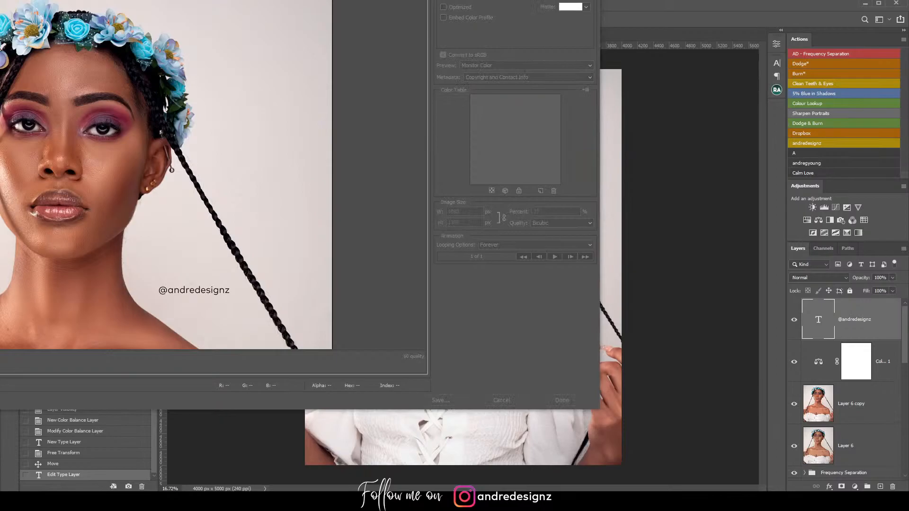
pyautogui.click(231, 117)
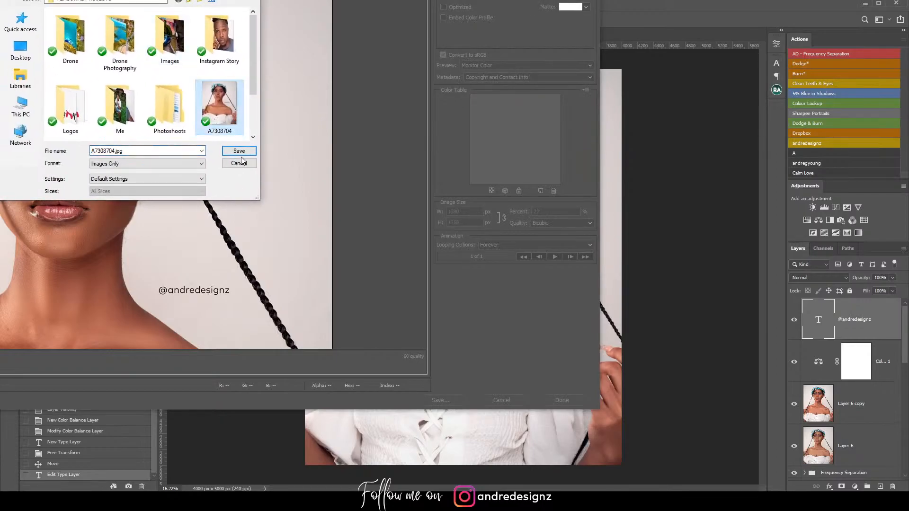
pyautogui.click(239, 151)
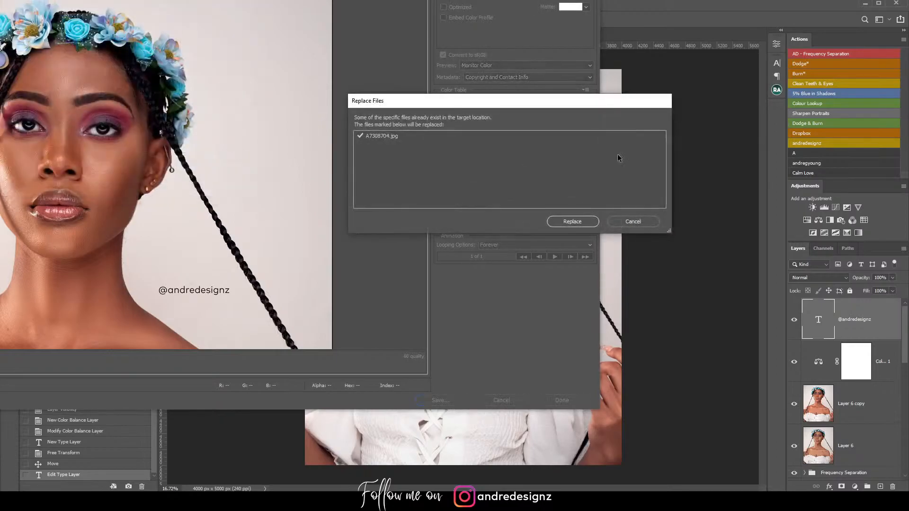
pyautogui.click(573, 222)
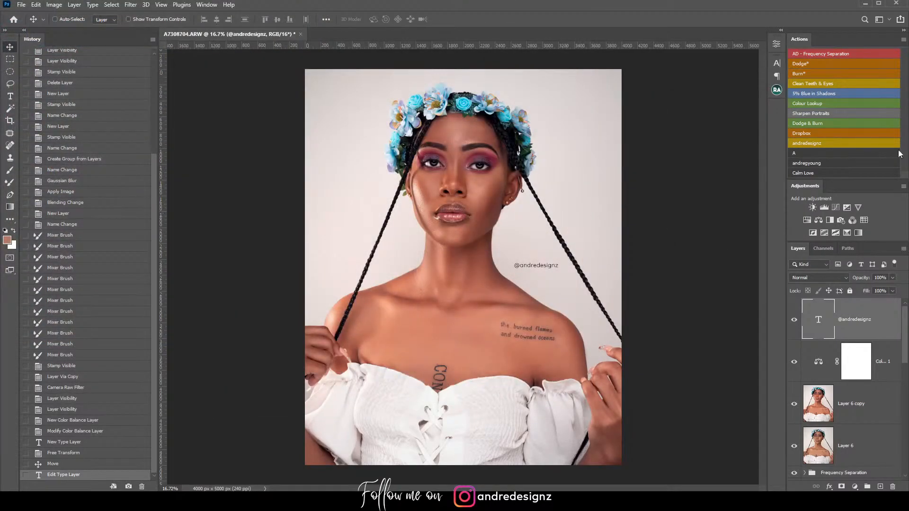